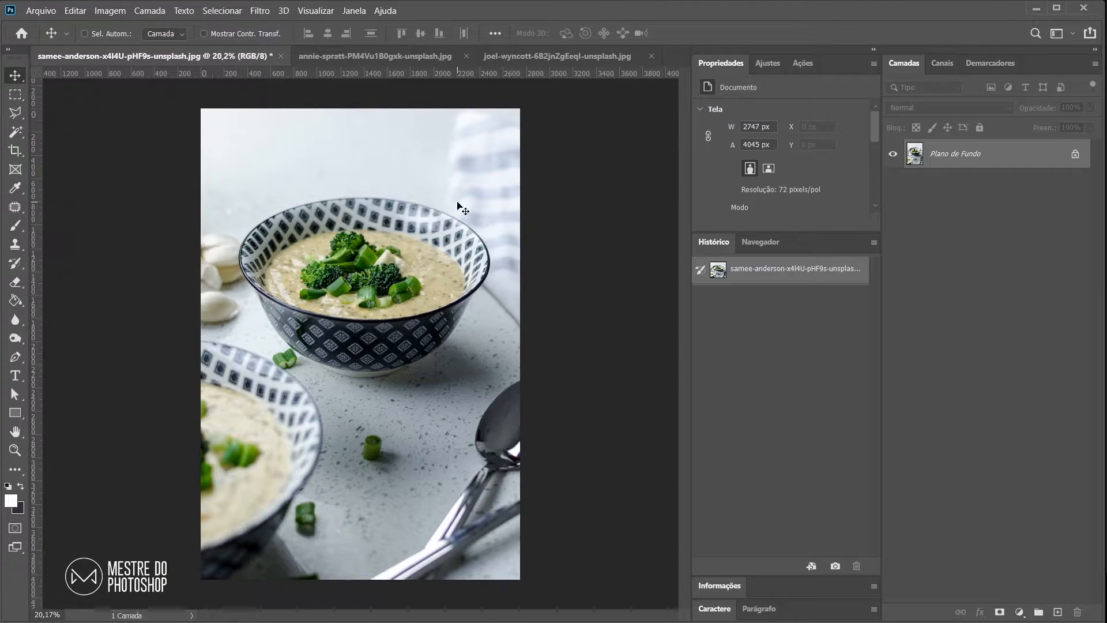
- Activate the Rectangular Marquee tool, switching to the Elliptical Marquee and back again
key(m)
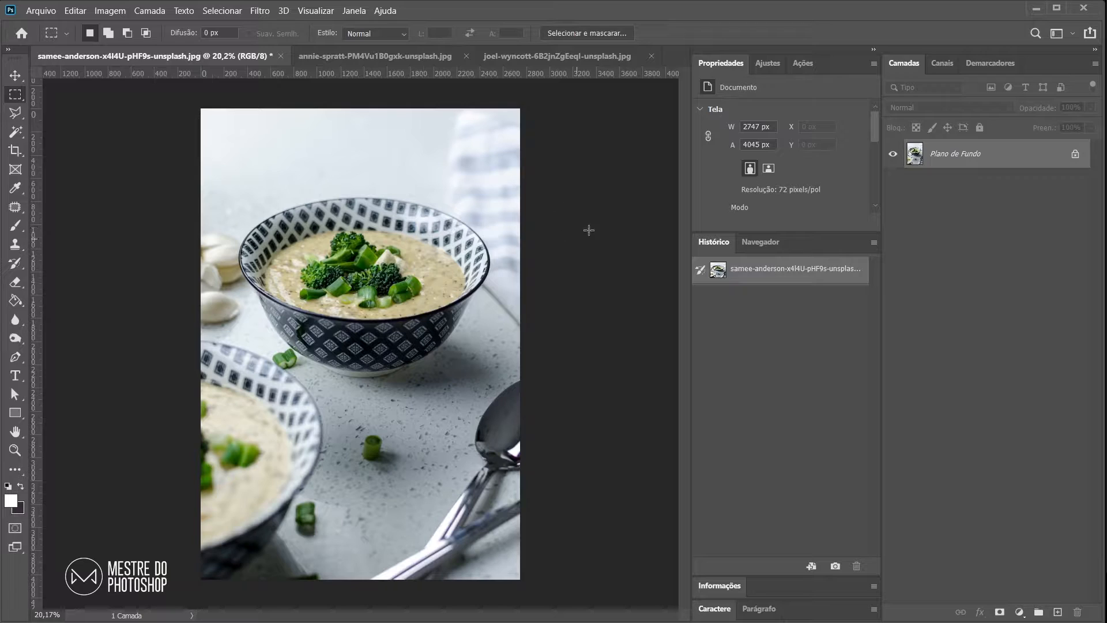
right_click(14, 97)
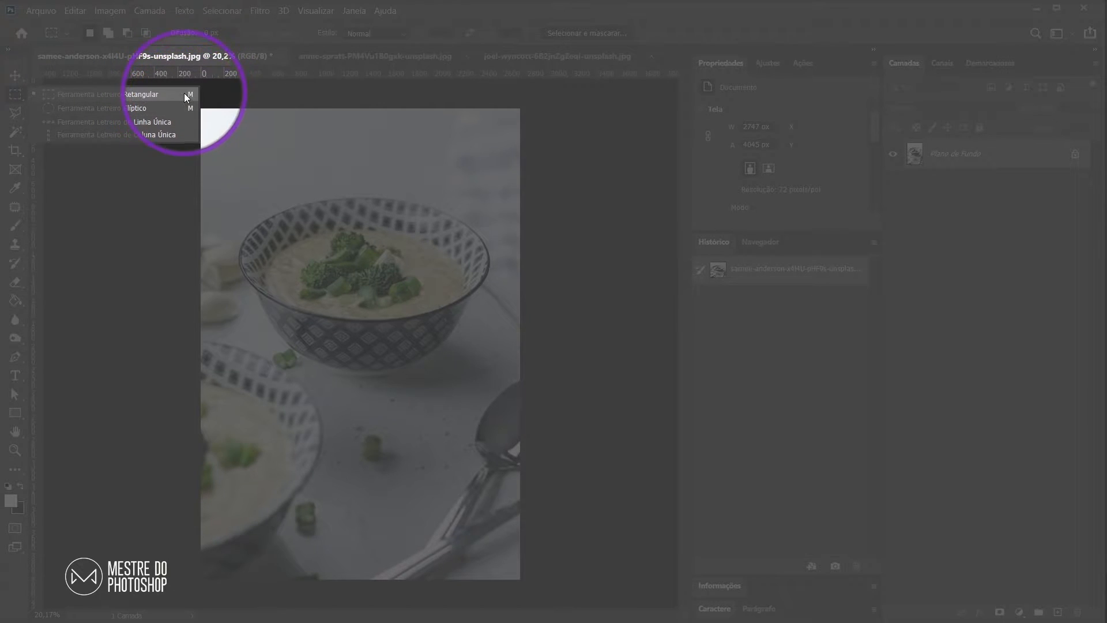
click(16, 98)
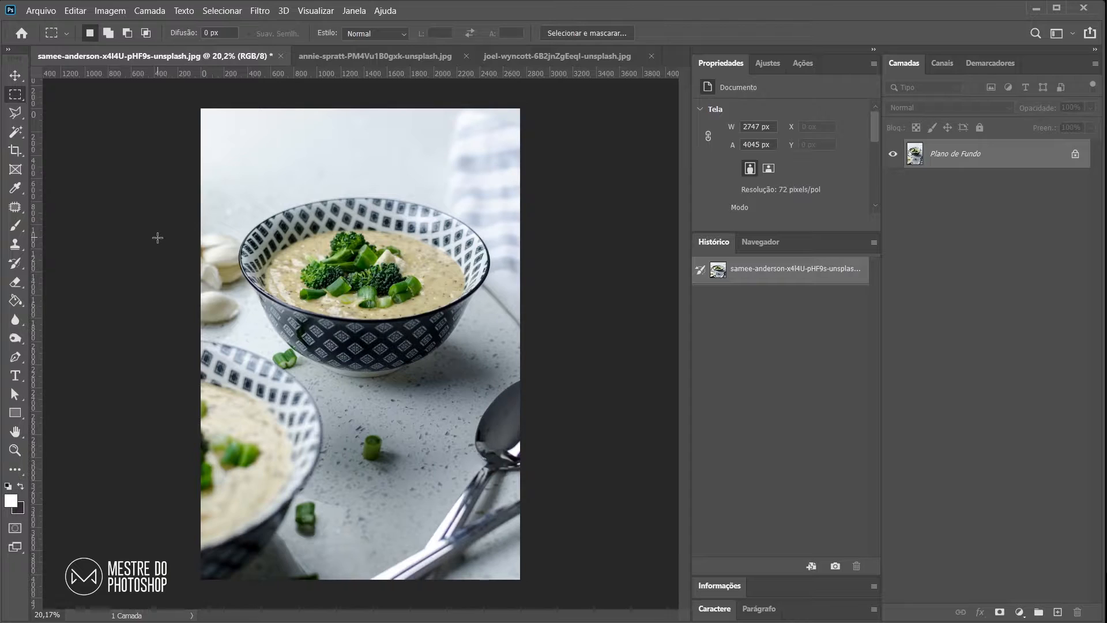
key(shift+m)
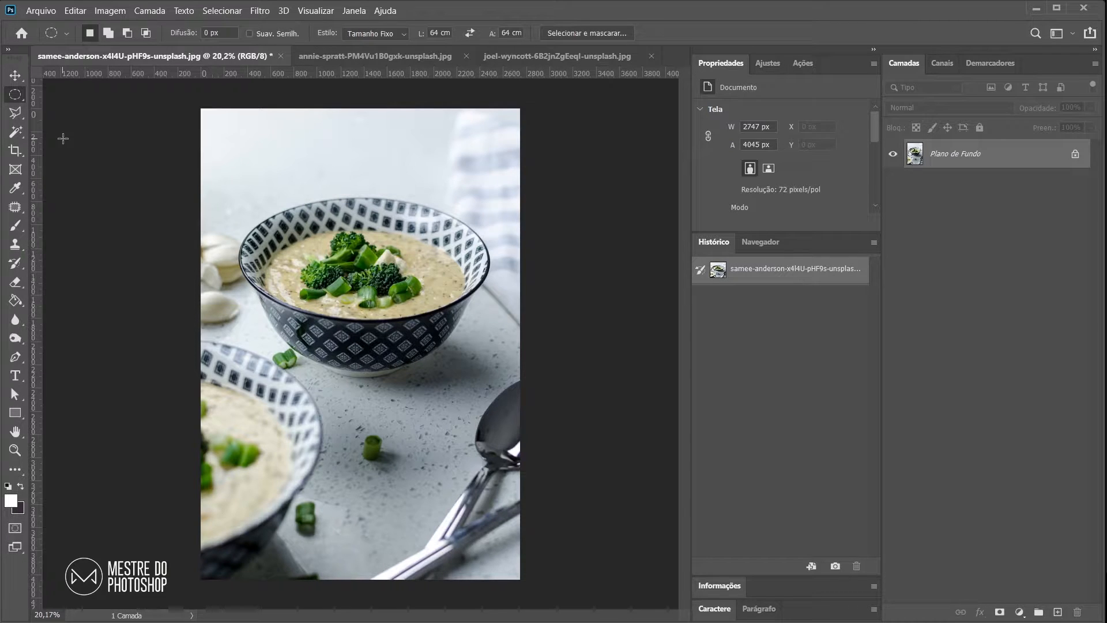
key(shift+m)
key(shift+m)
- Draw free rectangular selections over the upper soup bowl and deselect each one
scroll(230, 163, down, 1)
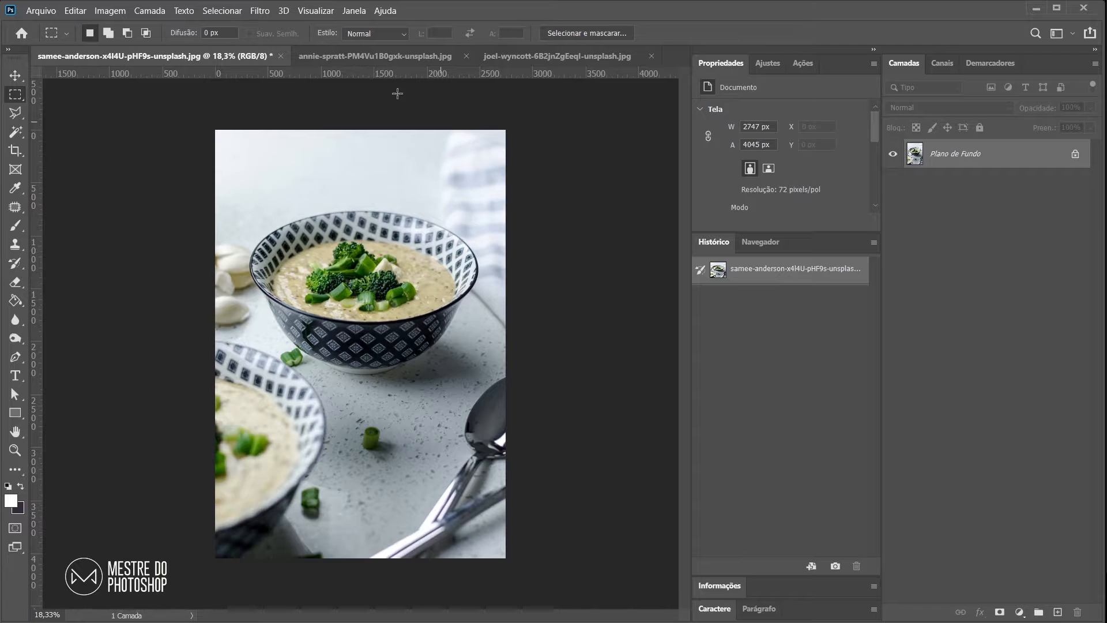
drag(371, 178, 634, 355)
click(375, 246)
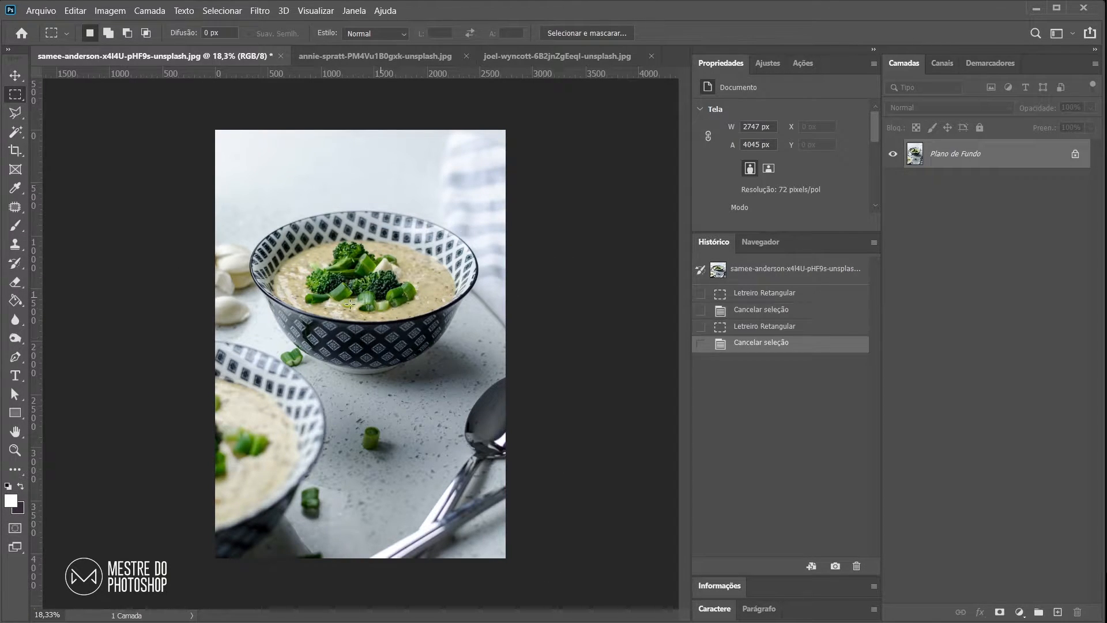
scroll(399, 355, up, 4)
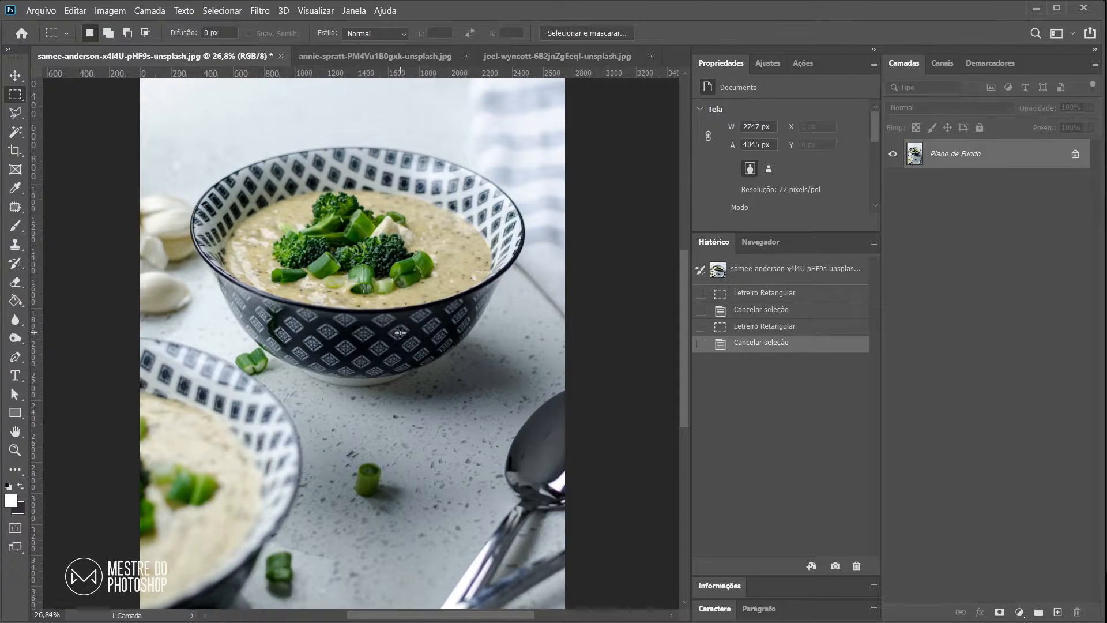
drag(400, 332, 428, 381)
click(358, 482)
- Draw a square marquee around the green onion slice on the table, reposition it slightly, and deselect it
scroll(360, 484, down, 1)
scroll(361, 484, down, 1)
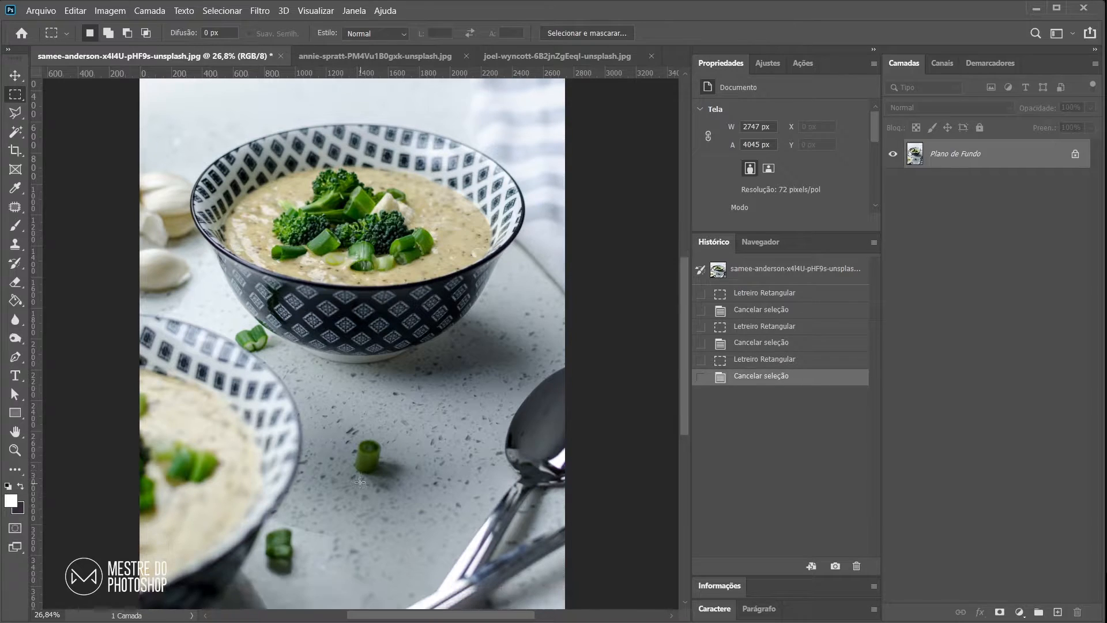
drag(340, 433, 387, 497)
click(340, 436)
mouse_move(321, 402)
mouse_down()
mouse_move(427, 521)
mouse_move(416, 507)
mouse_up()
click(338, 399)
mouse_move(334, 412)
mouse_down()
mouse_move(459, 490)
mouse_move(426, 503)
mouse_up()
drag(408, 466, 393, 460)
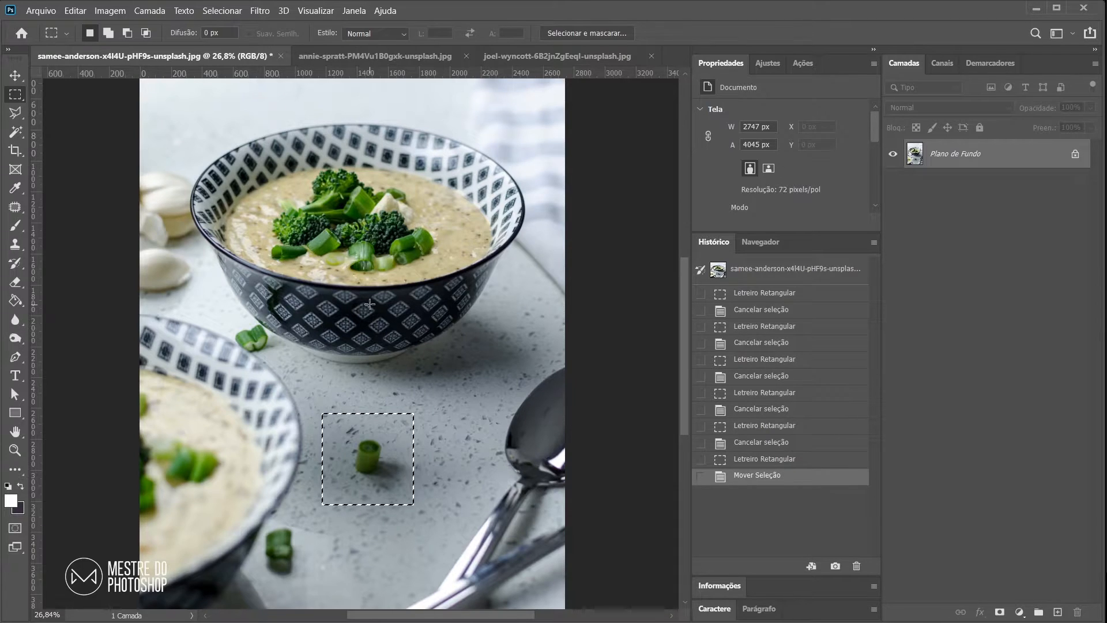
click(356, 460)
- Draw rectangular selections starting from the green onion slice on the table and deselect them
scroll(446, 400, down, 3)
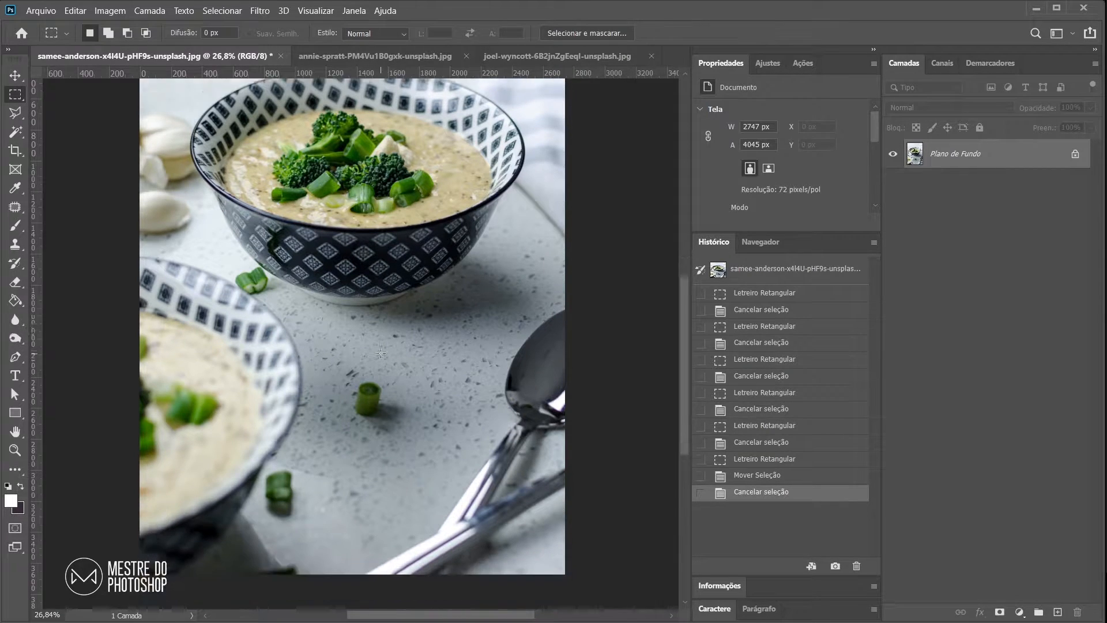
click(321, 314)
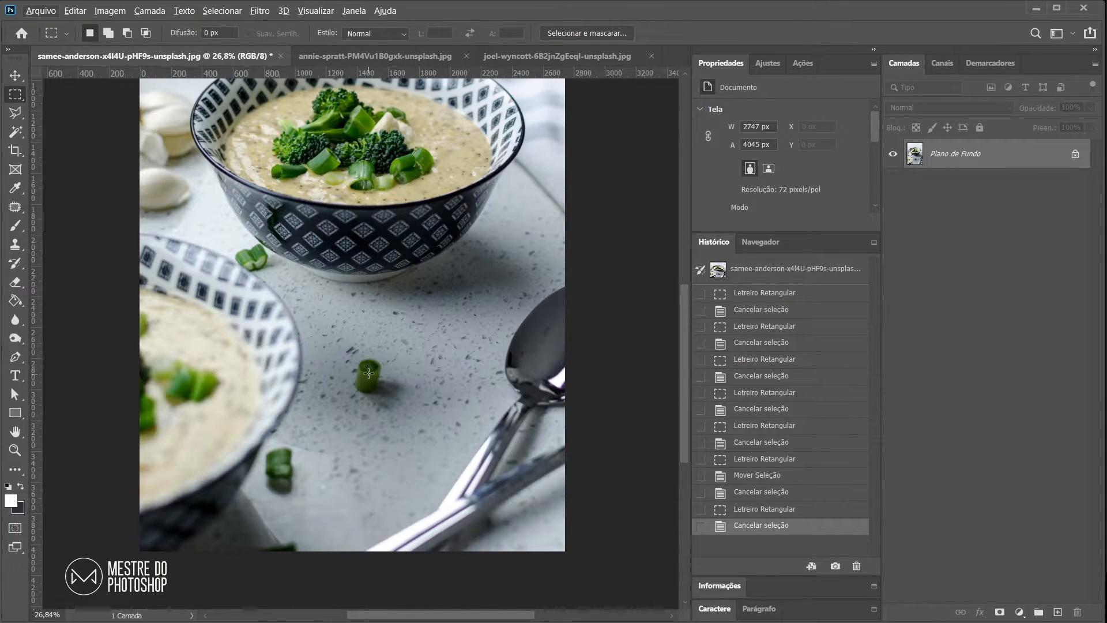
mouse_move(367, 373)
mouse_down()
mouse_move(430, 412)
mouse_move(439, 436)
mouse_move(367, 370)
mouse_move(427, 424)
mouse_move(529, 447)
mouse_move(505, 402)
mouse_move(554, 165)
mouse_move(499, 242)
mouse_move(427, 426)
mouse_move(372, 369)
mouse_move(406, 376)
mouse_move(403, 390)
mouse_move(288, 394)
mouse_move(418, 419)
mouse_move(369, 363)
mouse_move(461, 431)
mouse_move(352, 416)
mouse_move(392, 369)
mouse_move(436, 447)
mouse_move(501, 504)
mouse_move(351, 360)
mouse_move(219, 75)
mouse_move(440, 544)
mouse_move(478, 582)
mouse_move(380, 509)
mouse_move(305, 400)
mouse_move(484, 577)
mouse_move(278, 391)
mouse_up()
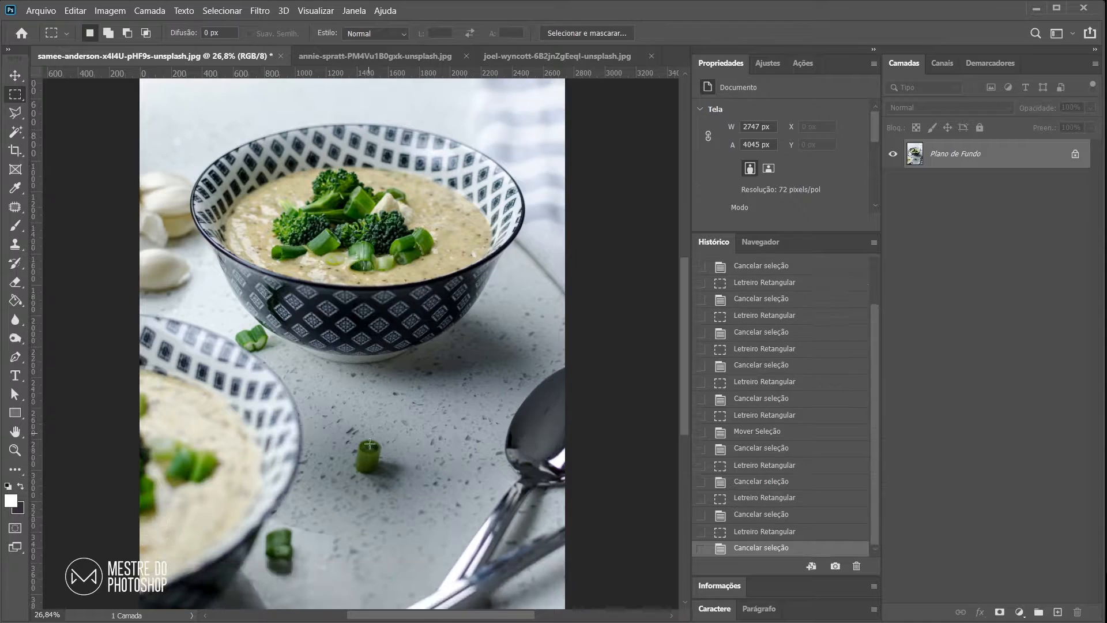
drag(372, 440, 475, 538)
click(411, 427)
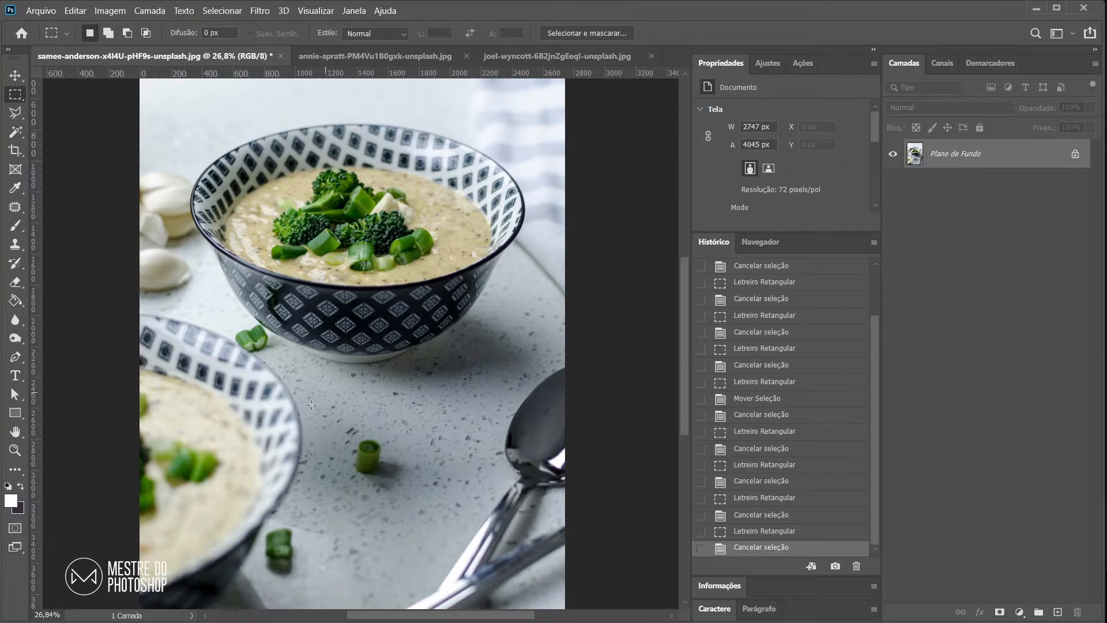
- Draw several large rectangular selections across the upper bowl, clearing each before making the next
scroll(399, 403, down, 2)
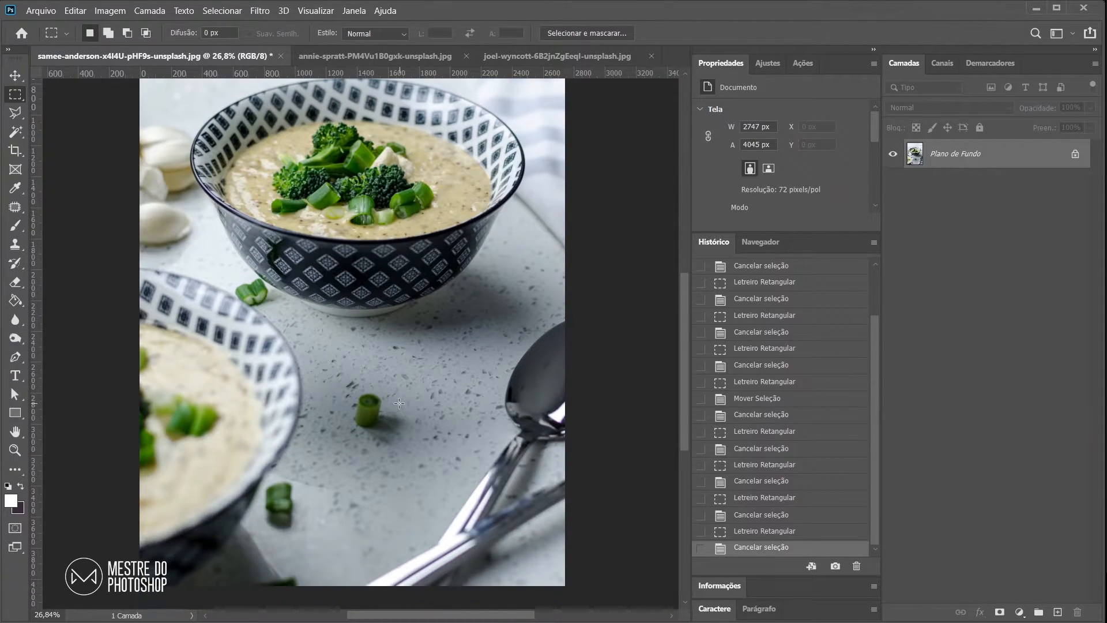
scroll(399, 403, up, 2)
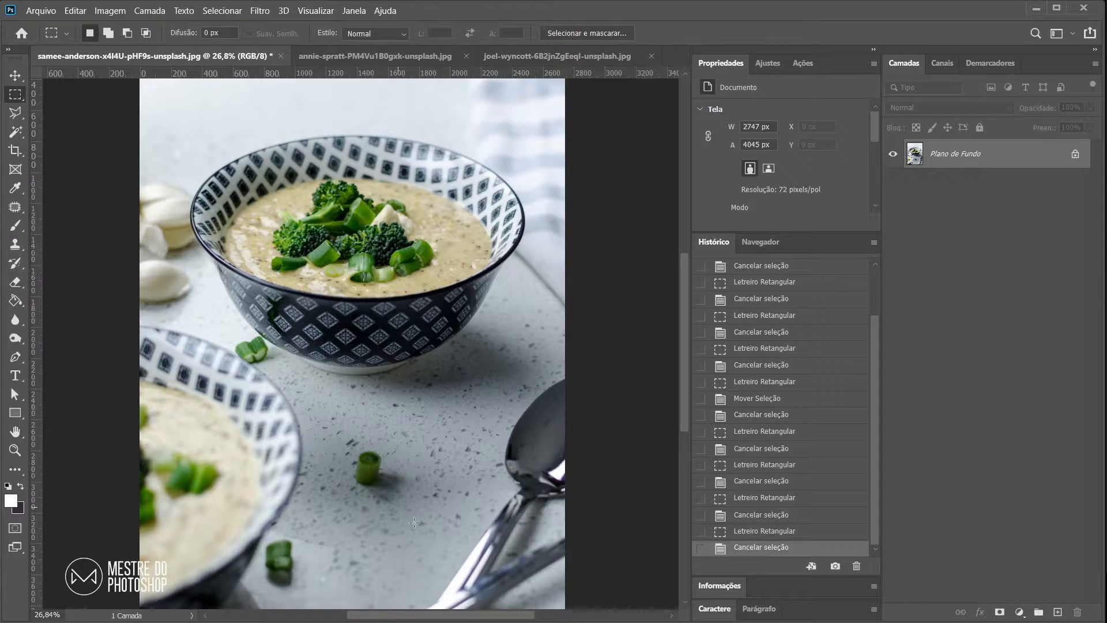
drag(459, 174, 604, 369)
key(Escape)
drag(461, 228, 611, 402)
key(ctrl+d)
drag(434, 178, 613, 455)
key(ctrl+d)
drag(376, 178, 235, 402)
key(ctrl+d)
- Draw an elliptical selection over the upper bowl with the Elliptical Marquee tool, and deselect it
drag(247, 272, 373, 311)
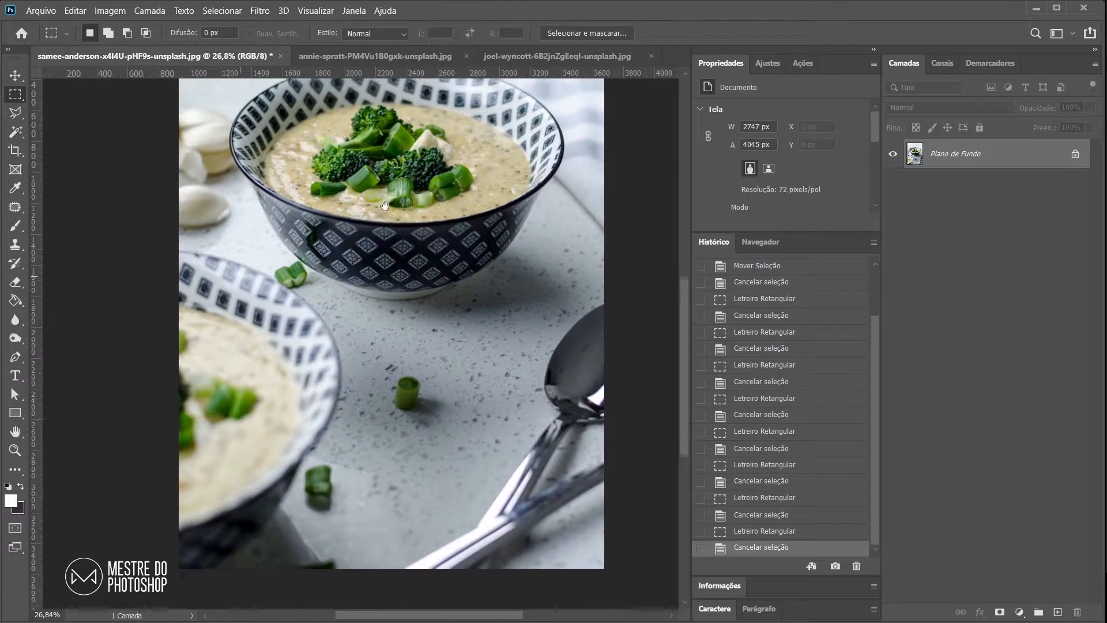
right_click(15, 94)
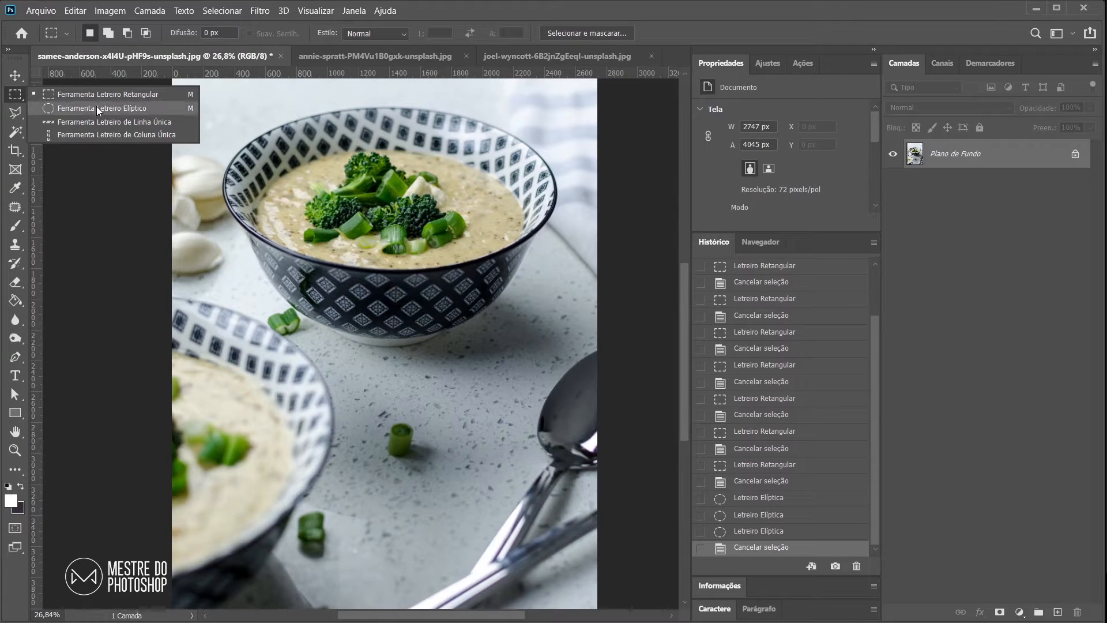
click(96, 108)
drag(318, 277, 503, 455)
key(ctrl+d)
- Place single-row selections across the upper bowl with the Single Row Marquee tool
right_click(15, 96)
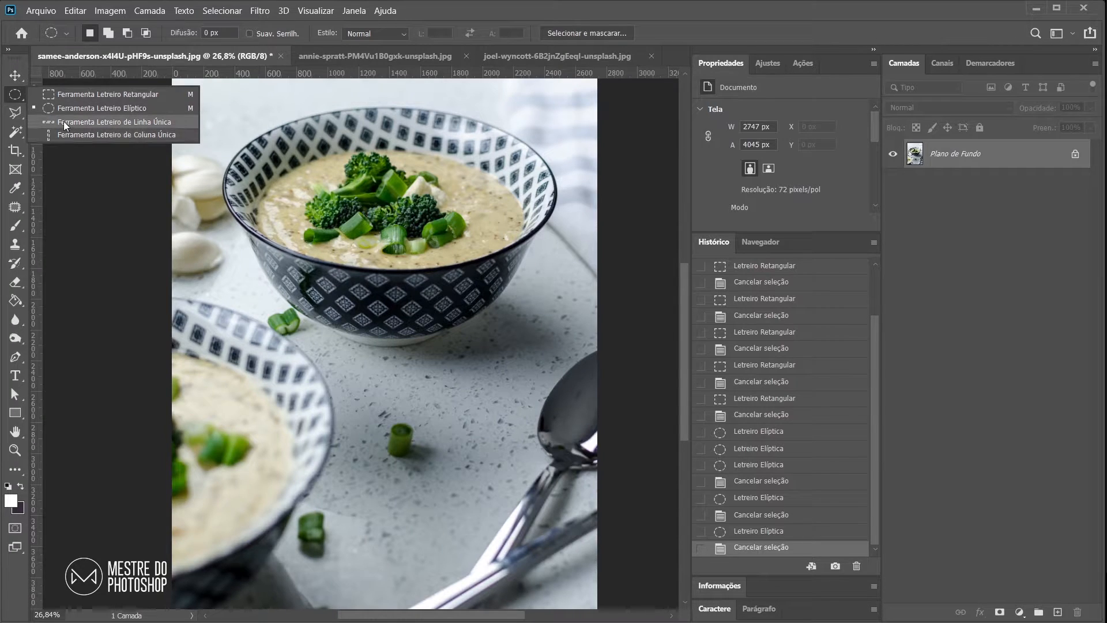
click(146, 121)
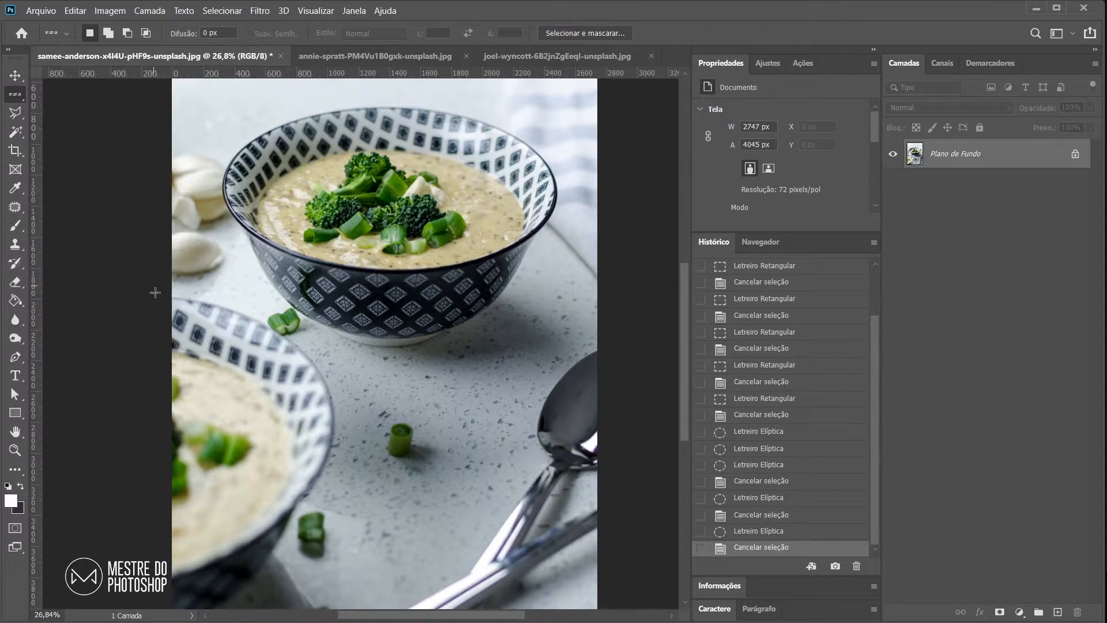
drag(149, 304, 552, 275)
click(457, 296)
click(457, 339)
drag(391, 295, 362, 157)
- Replace the single-row selection with new ones over the broccoli and soup at high magnification
scroll(402, 147, up, 5)
scroll(397, 271, up, 15)
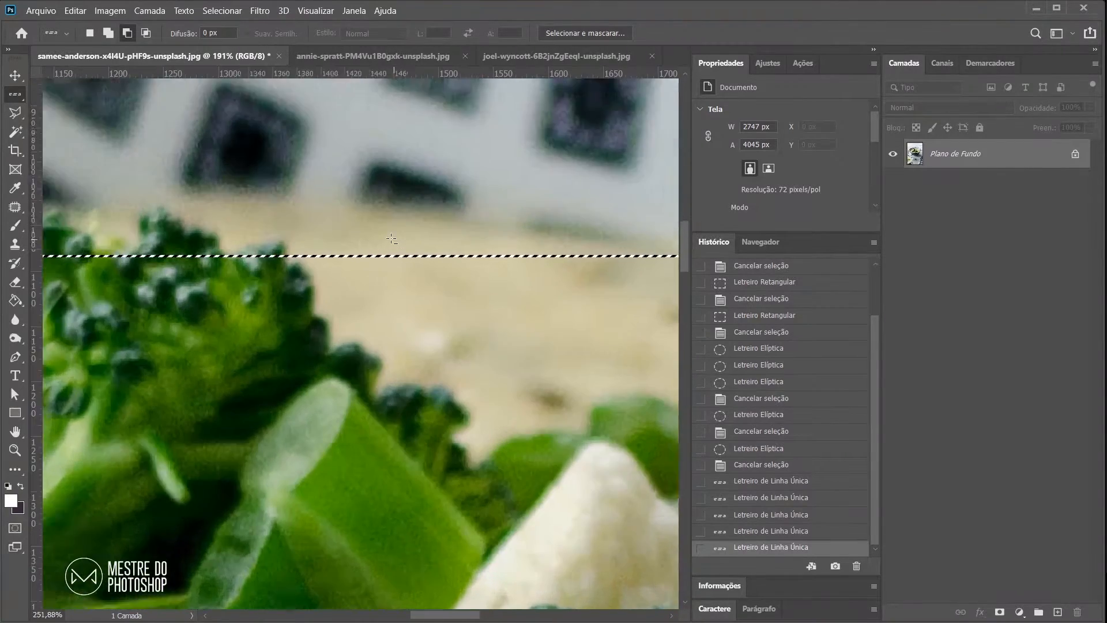
scroll(397, 276, up, 2)
click(428, 306)
drag(254, 193, 307, 479)
scroll(281, 279, down, 15)
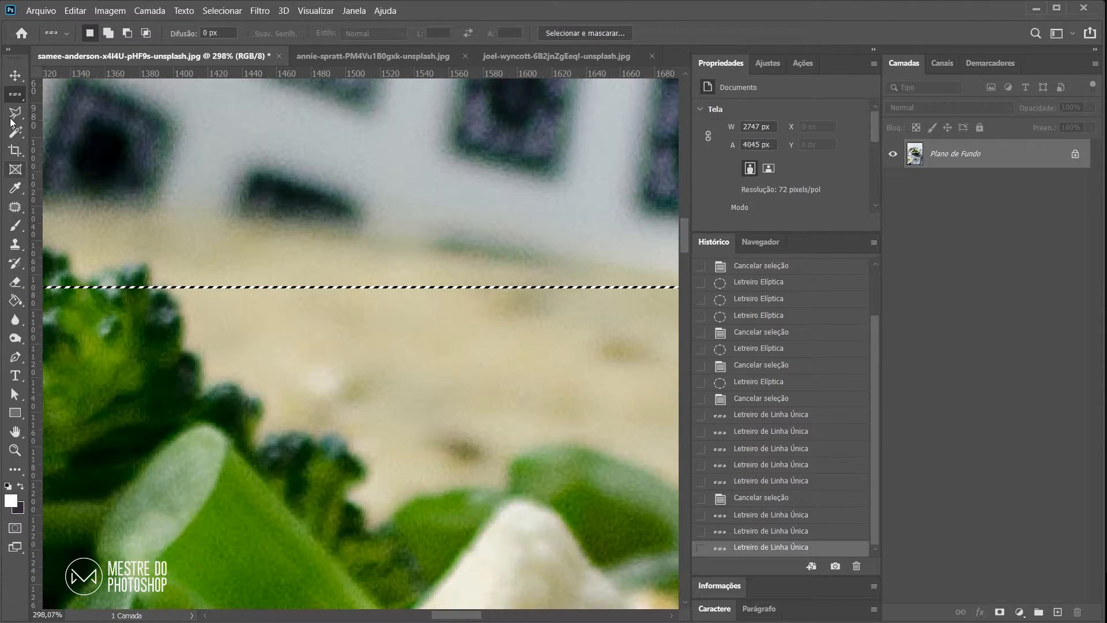
- Place single-column selections over the soup with the Single Column Marquee tool and check the one-pixel width
right_click(15, 94)
click(119, 130)
click(433, 259)
click(363, 315)
scroll(370, 315, up, 10)
scroll(370, 314, up, 3)
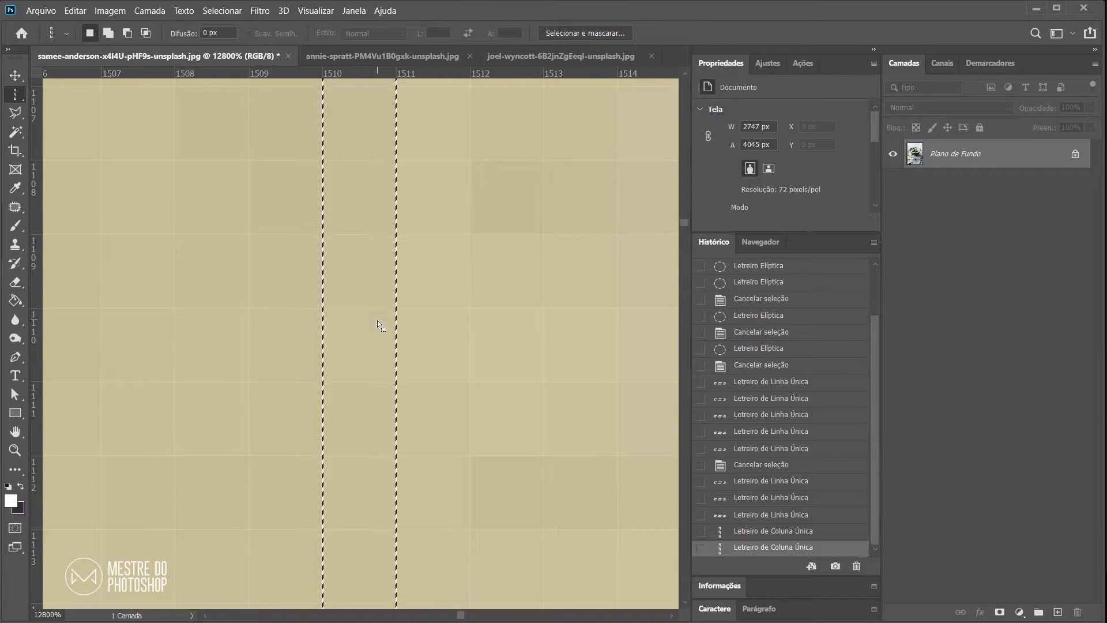
drag(439, 259, 492, 262)
- Return to the Rectangular Marquee tool and clear the single-column selection
scroll(378, 265, down, 10)
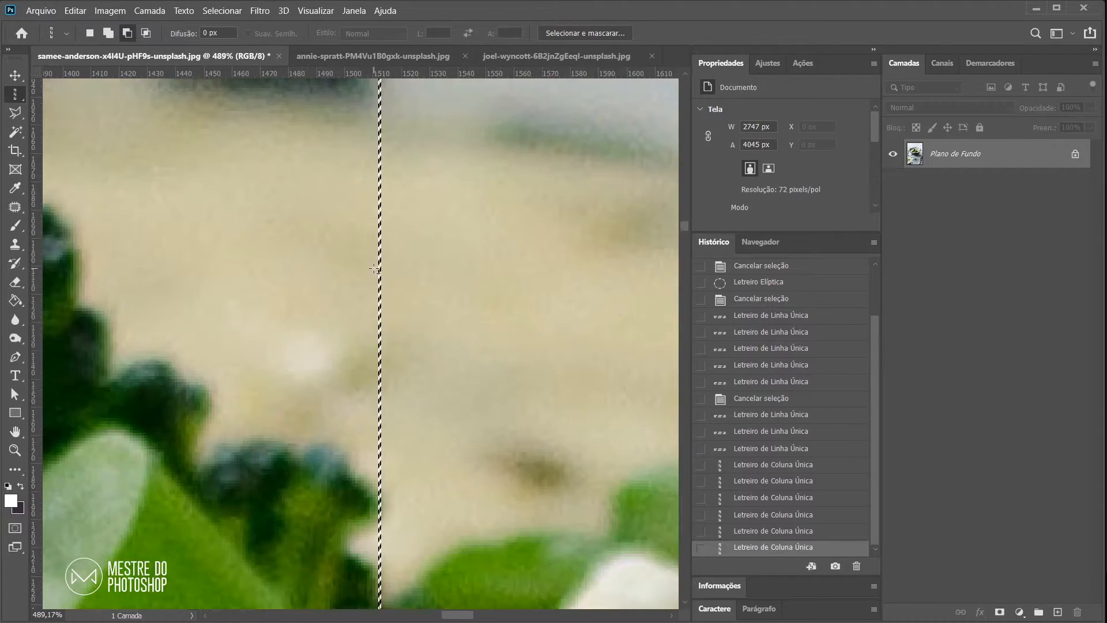
scroll(374, 269, down, 10)
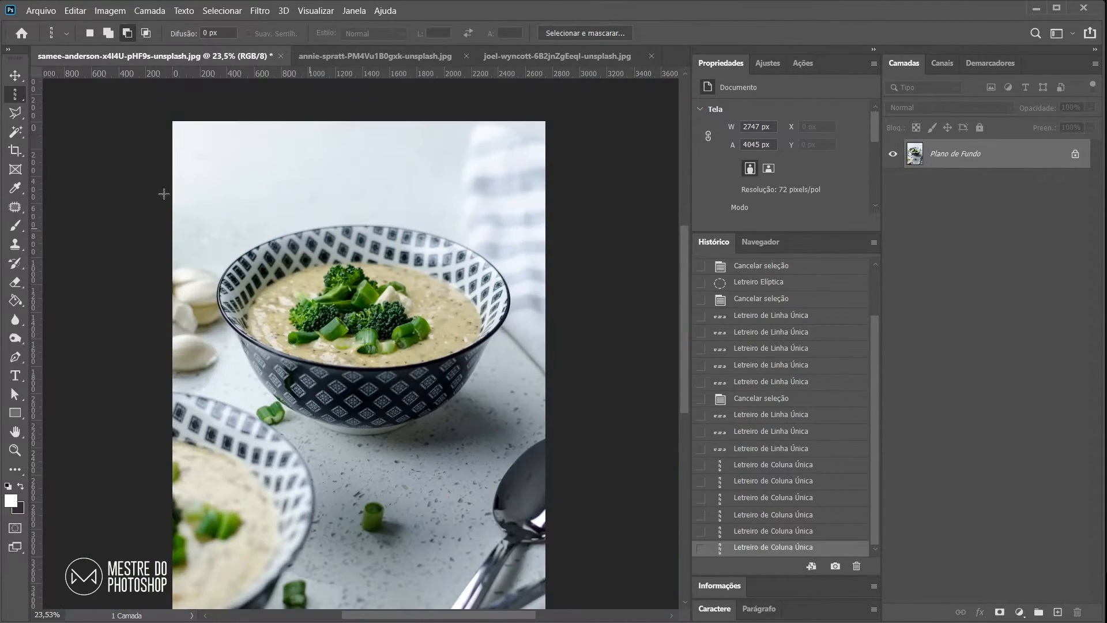
right_click(15, 95)
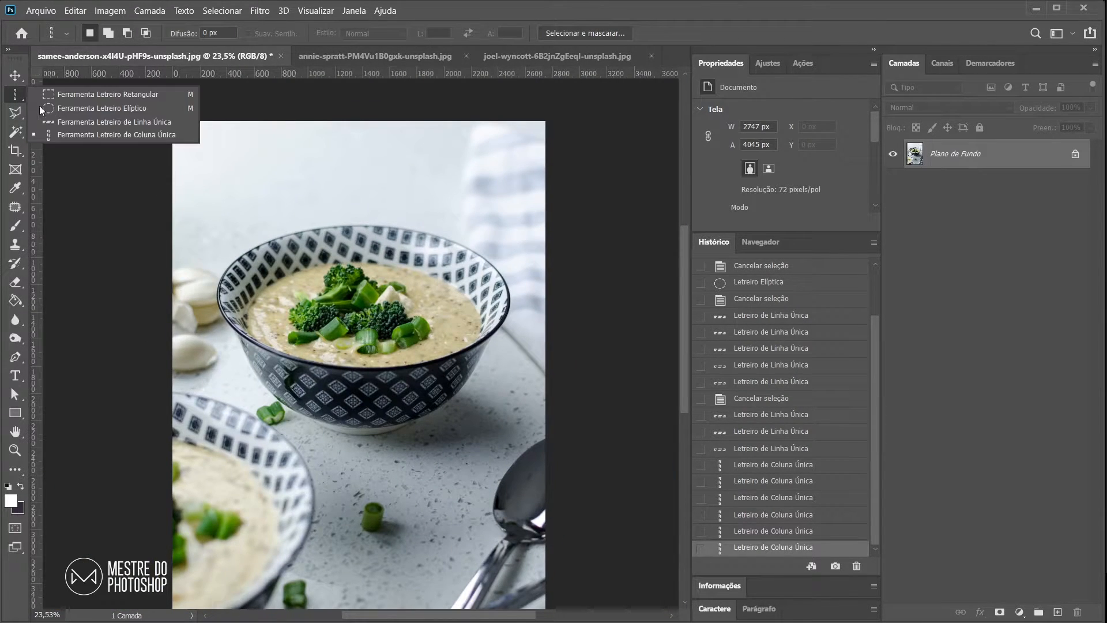
click(137, 96)
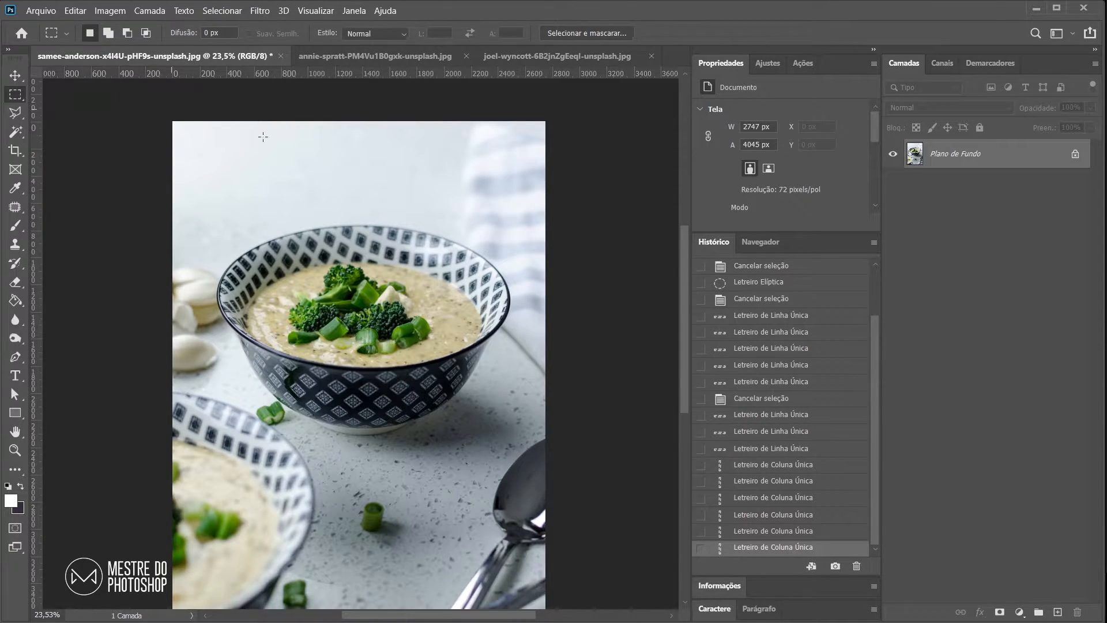
click(262, 137)
- Load the rectangular 5 x 7 marquee preset, draw a fixed-ratio selection over the bowl, and deselect it
scroll(390, 283, down, 3)
scroll(435, 343, up, 2)
scroll(436, 343, down, 2)
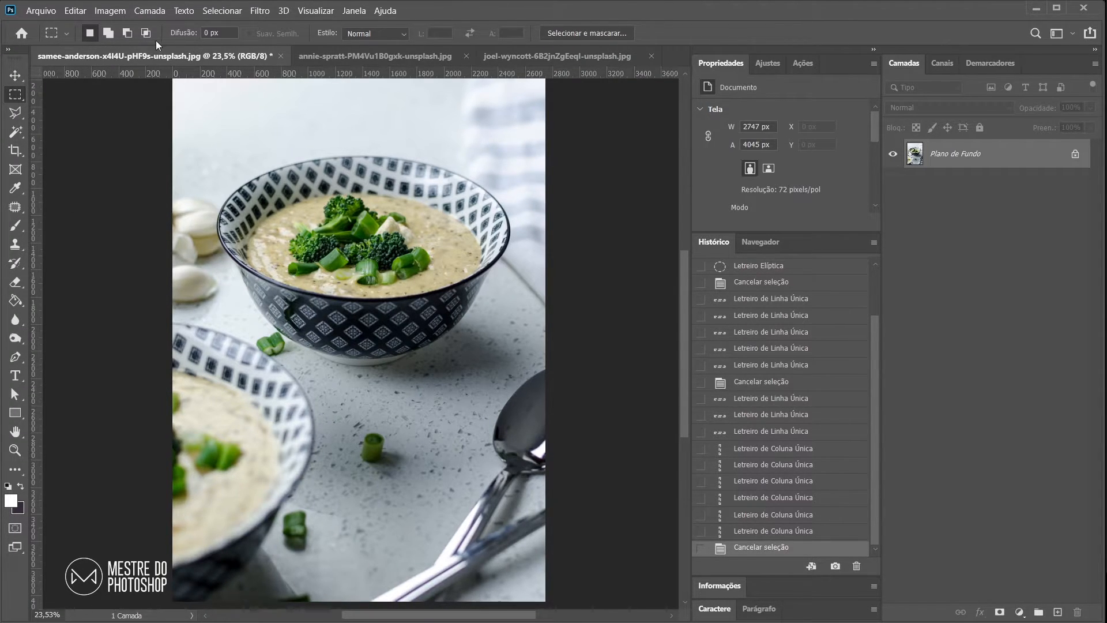
click(66, 33)
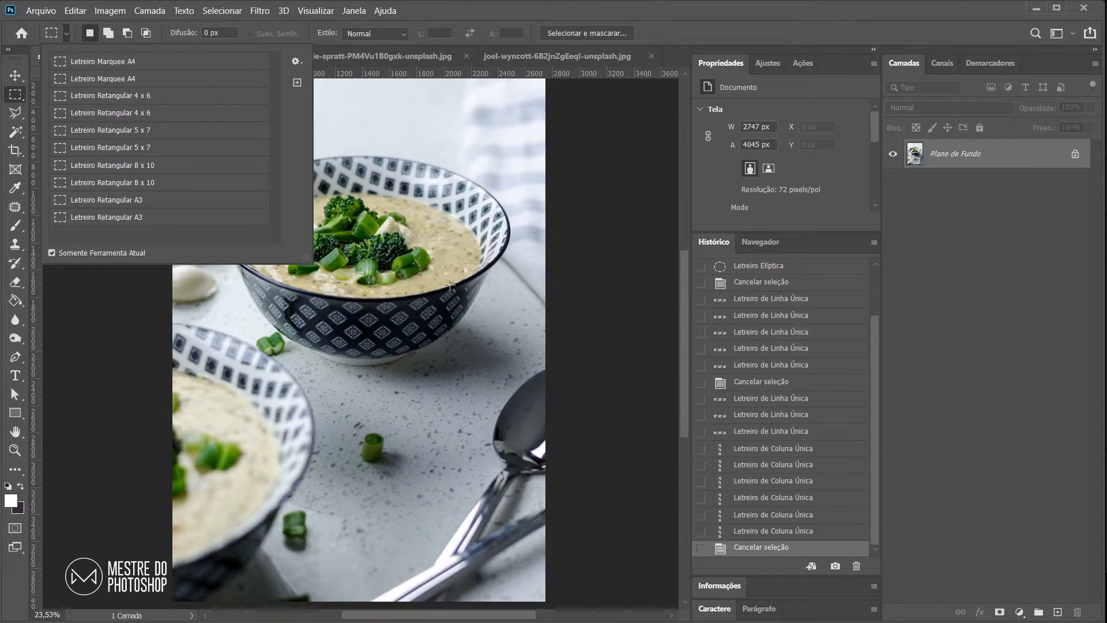
click(125, 149)
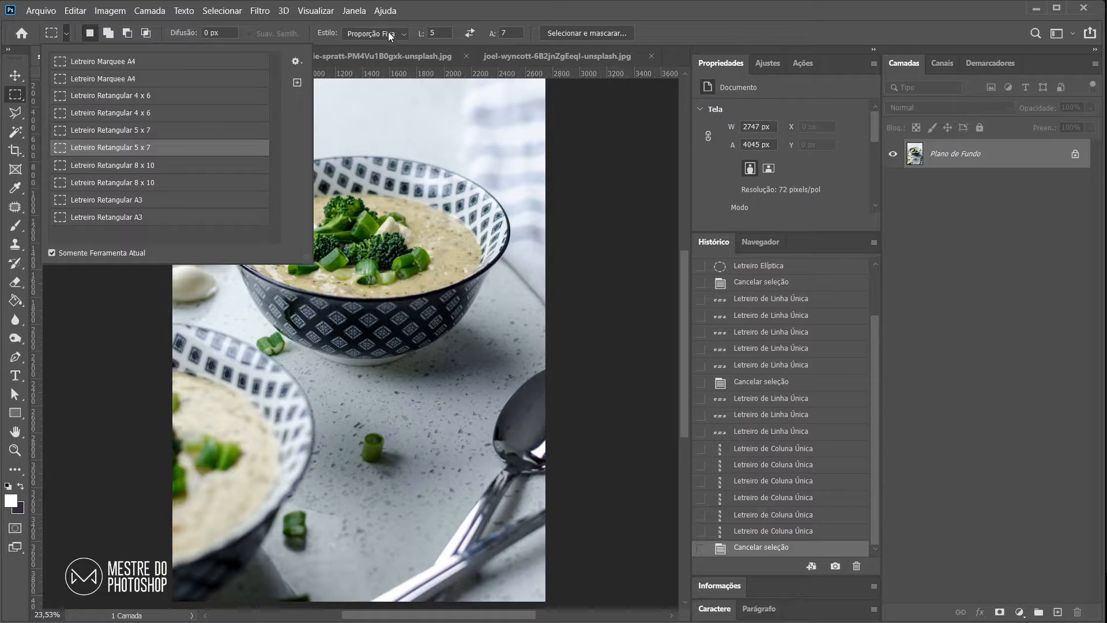
click(535, 21)
drag(273, 192, 605, 464)
key(ctrl+d)
- Set the Rectangular Marquee style to Normal
drag(580, 178, 507, 201)
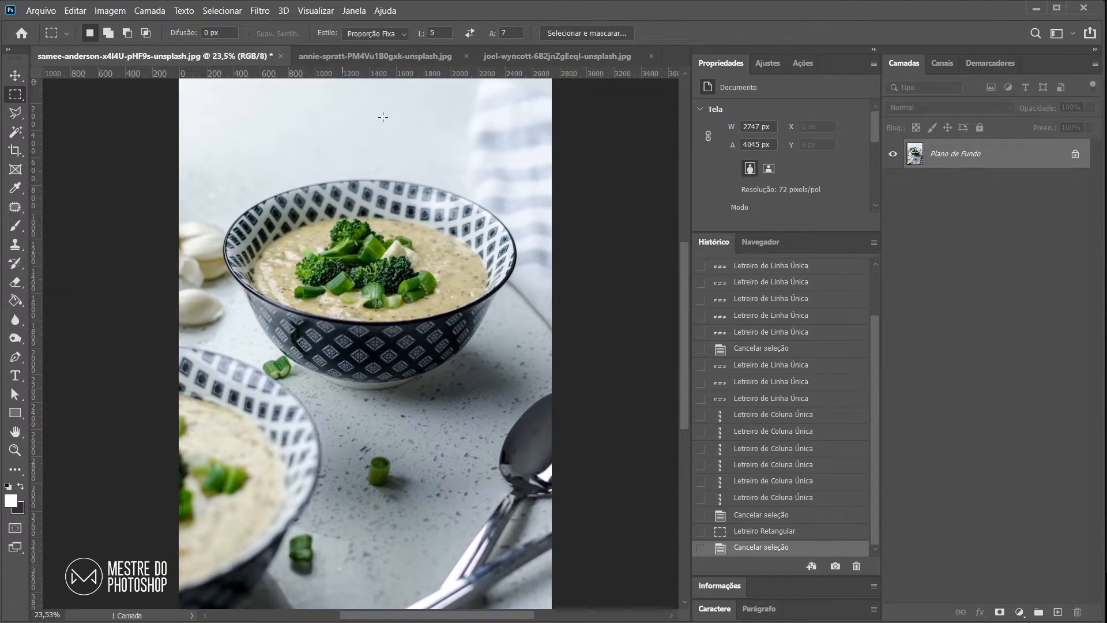
click(393, 33)
click(379, 42)
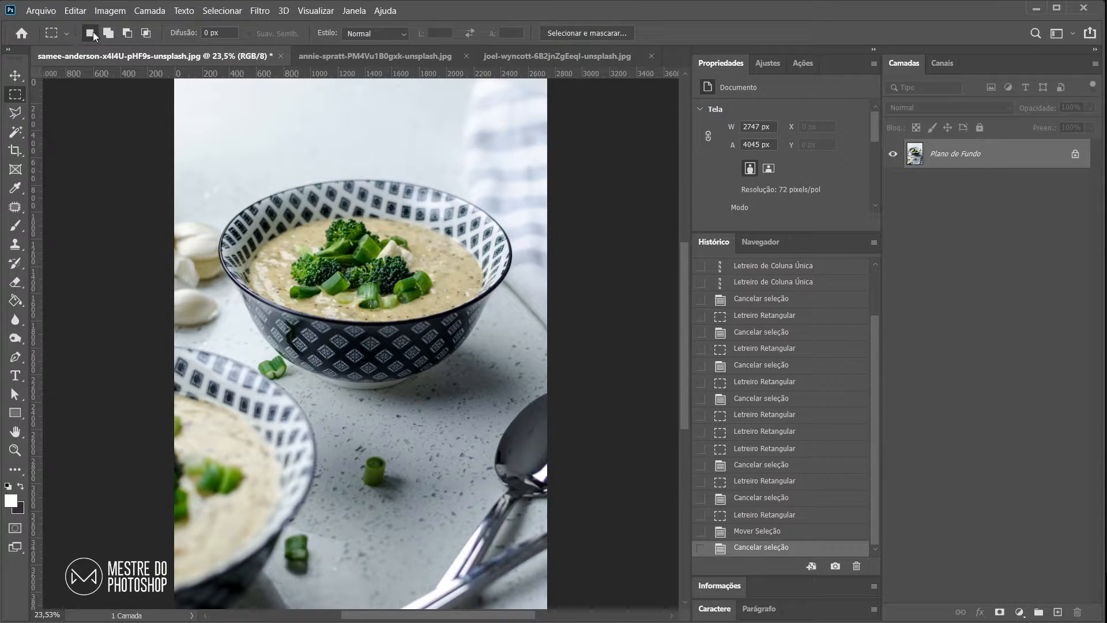
- In New Selection mode, move a rectangular selection on the bowl, replace it with several new ones, and deselect
drag(493, 184, 249, 462)
drag(401, 254, 368, 293)
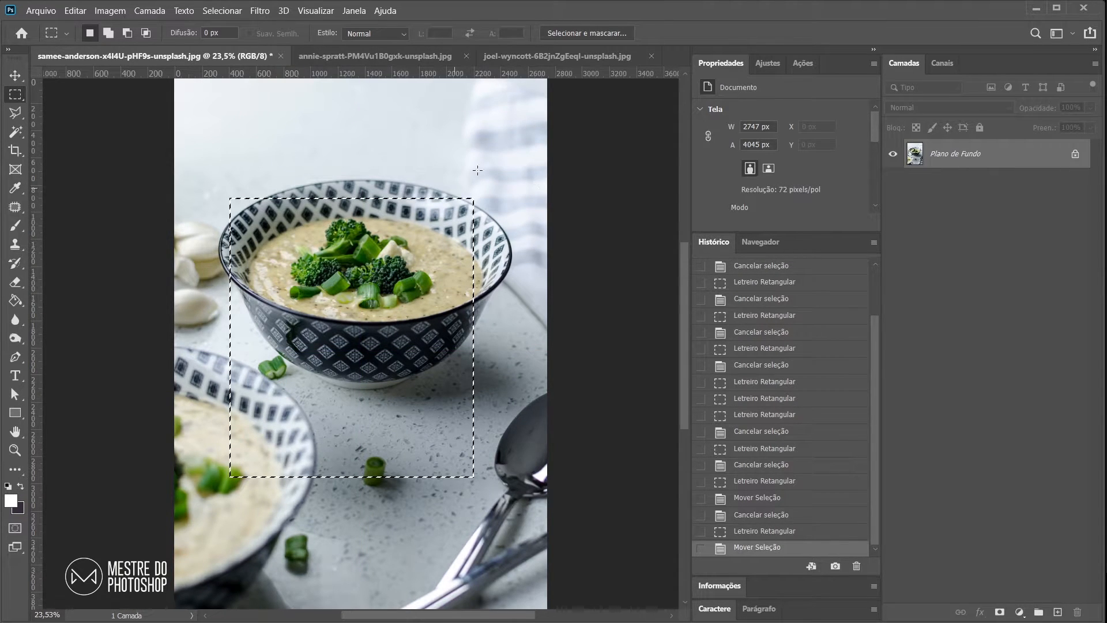
drag(525, 121, 202, 440)
drag(513, 520, 288, 142)
drag(198, 99, 532, 414)
drag(515, 574, 217, 217)
drag(244, 171, 474, 420)
key(ctrl+d)
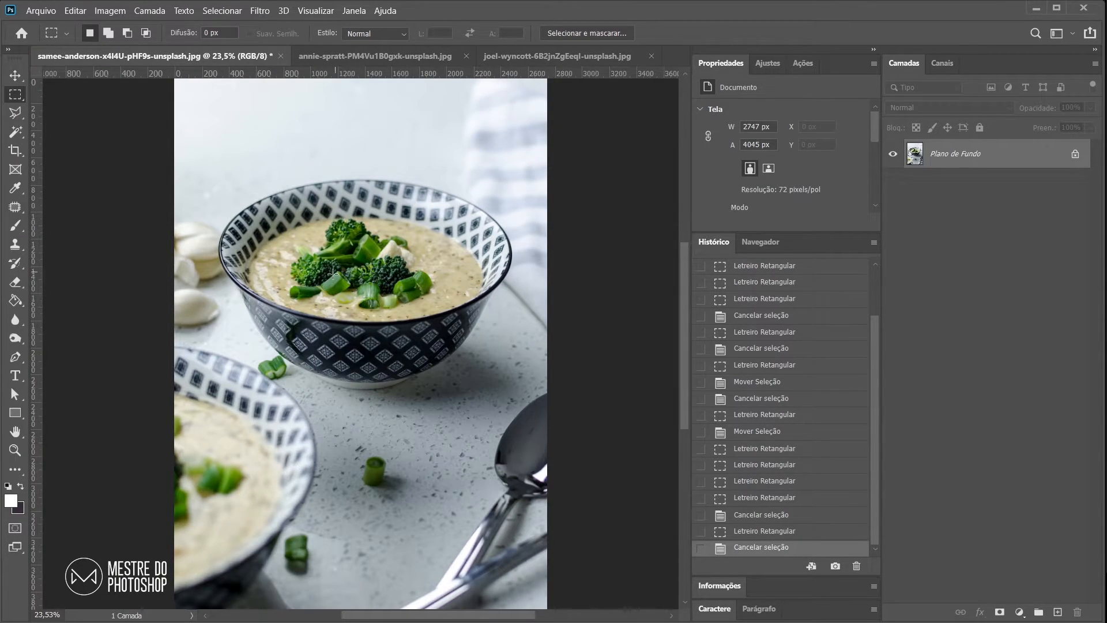
- Draw a rectangular selection around the bowl and, in Add to Selection mode, extend it with two blocks above and two below
drag(509, 171, 243, 453)
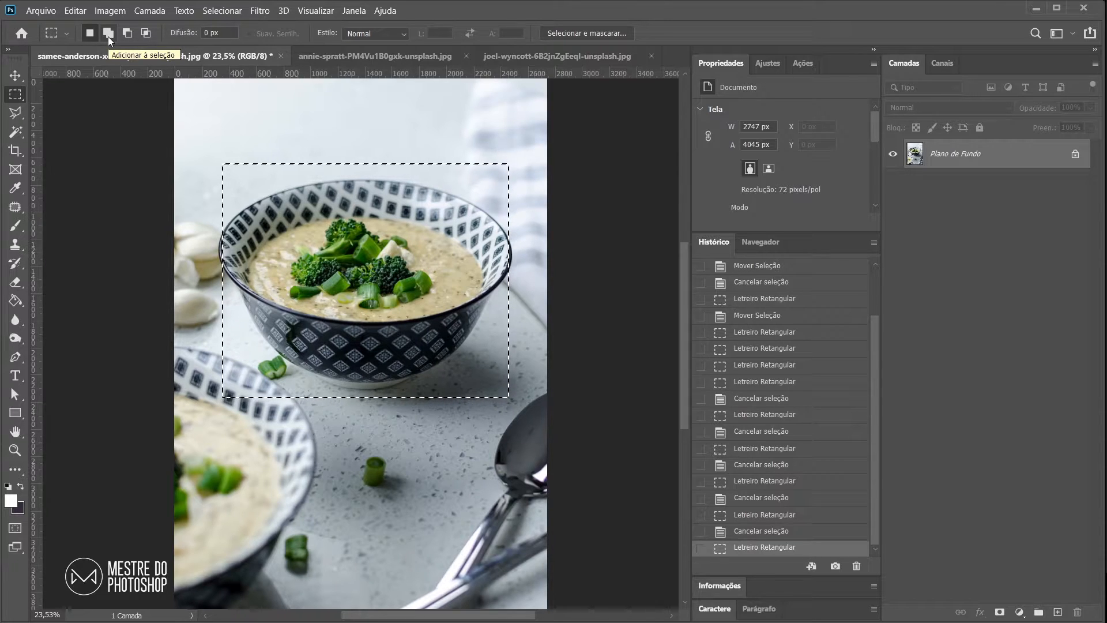
click(107, 33)
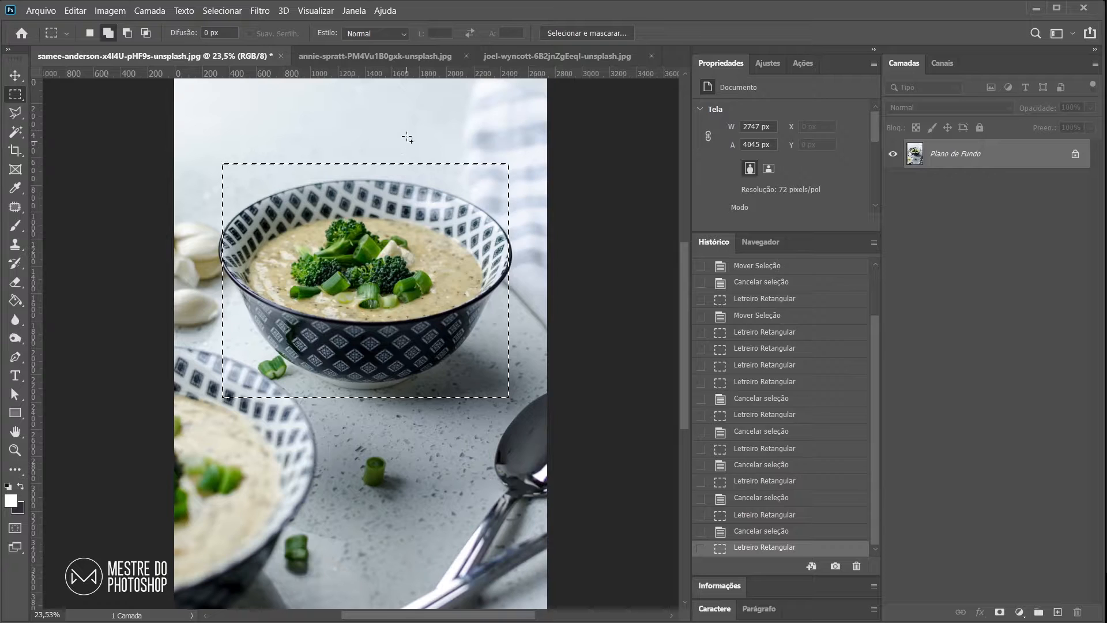
drag(397, 103, 488, 163)
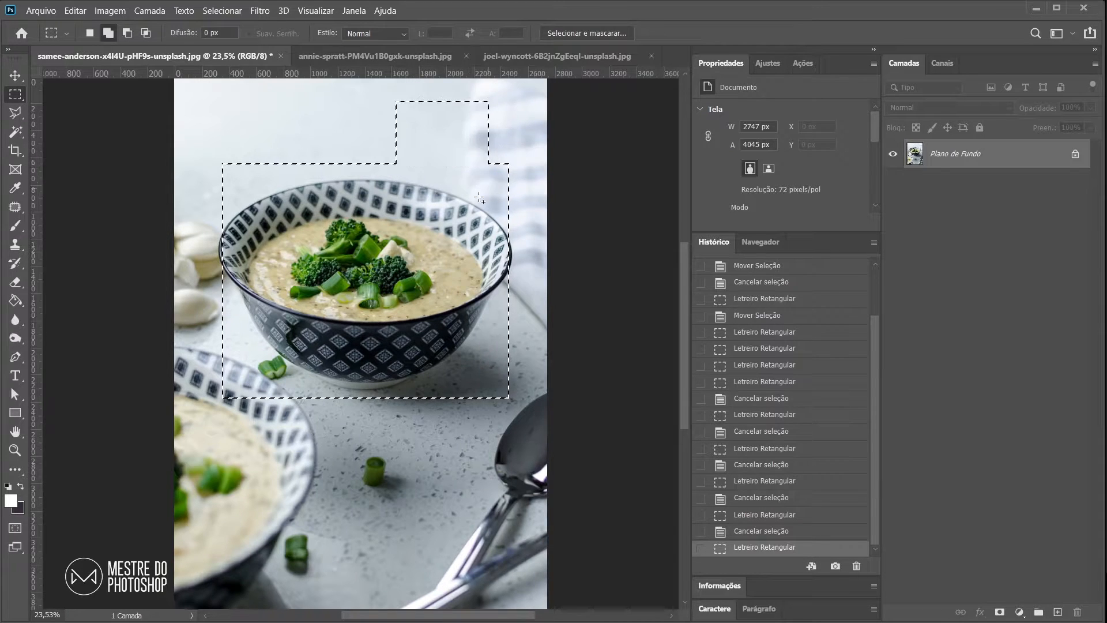
drag(257, 105, 332, 163)
drag(249, 366, 325, 451)
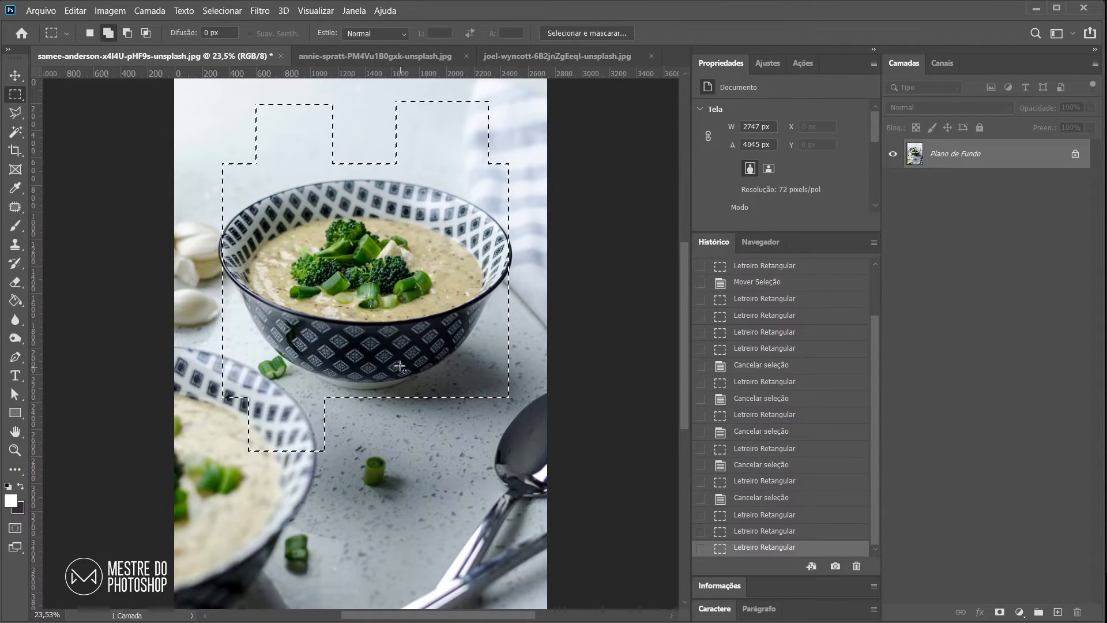
drag(401, 360, 438, 421)
drag(486, 456, 485, 455)
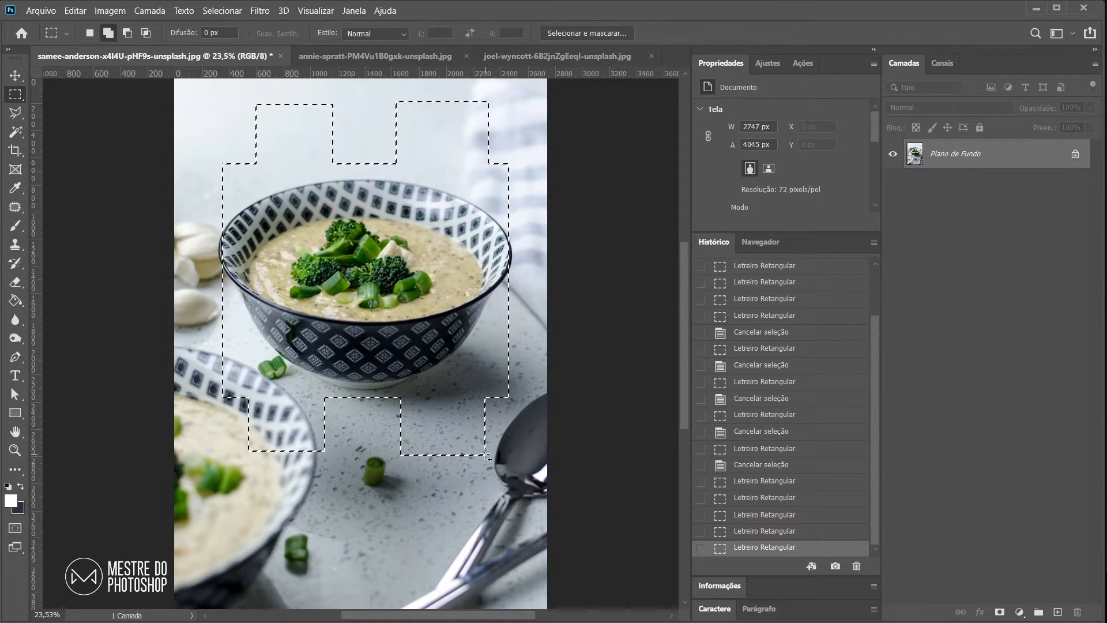
- Return to New Selection mode and, with the temporary Add mode, extend the selection over the garlic cloves beside the bowl
click(94, 36)
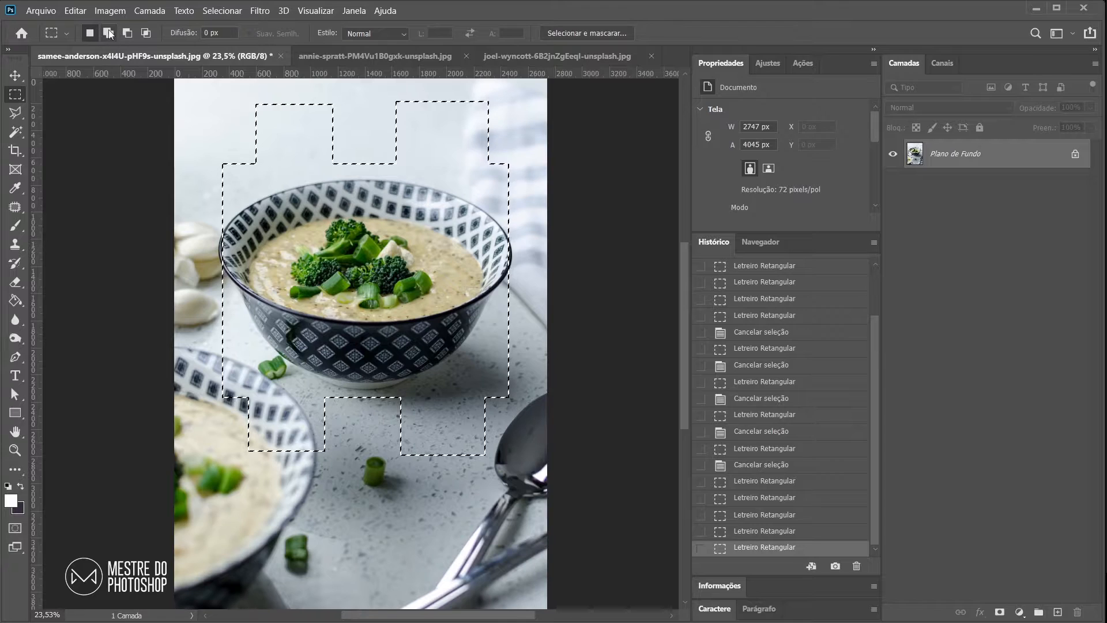
key(shift)
key(shift)
key(shift)
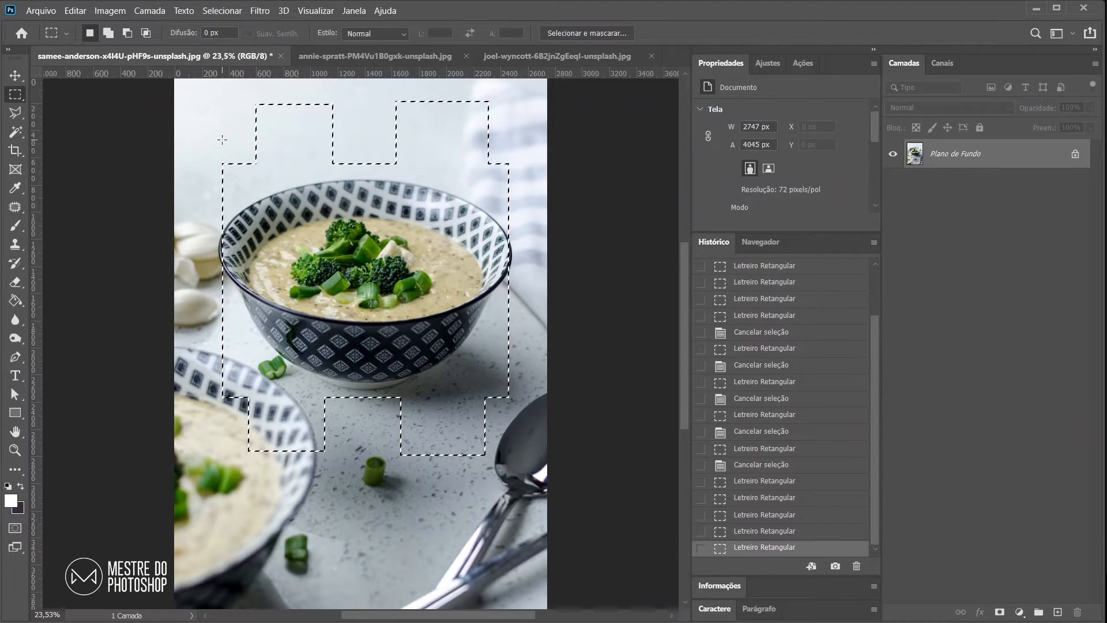
key(shift)
key(shift)
key(shift)
key(shift)
key(shift)
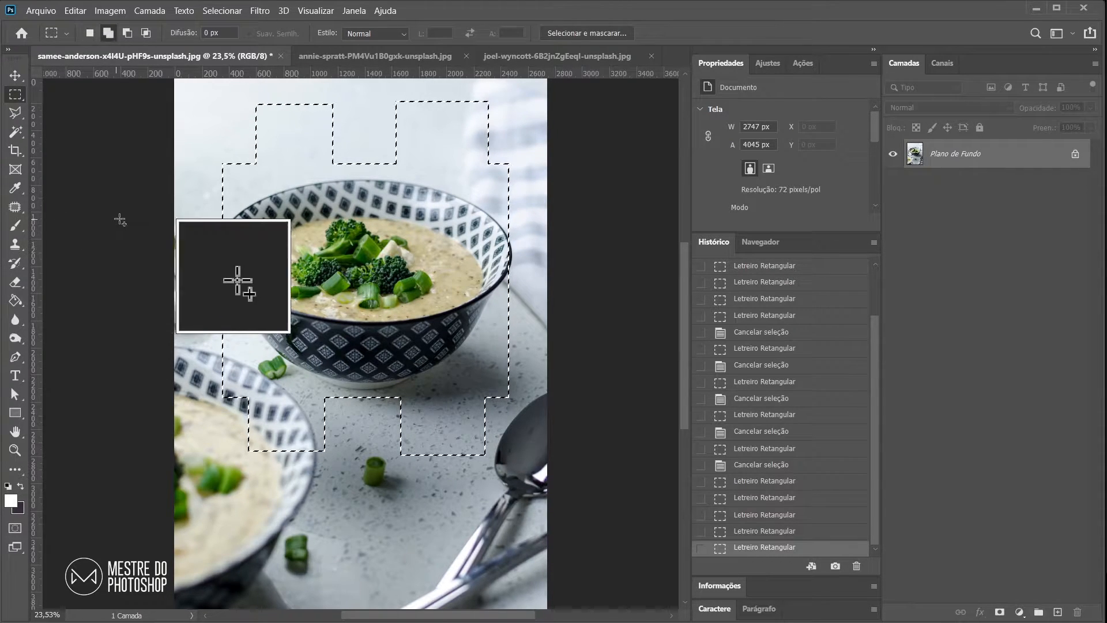
key(shift)
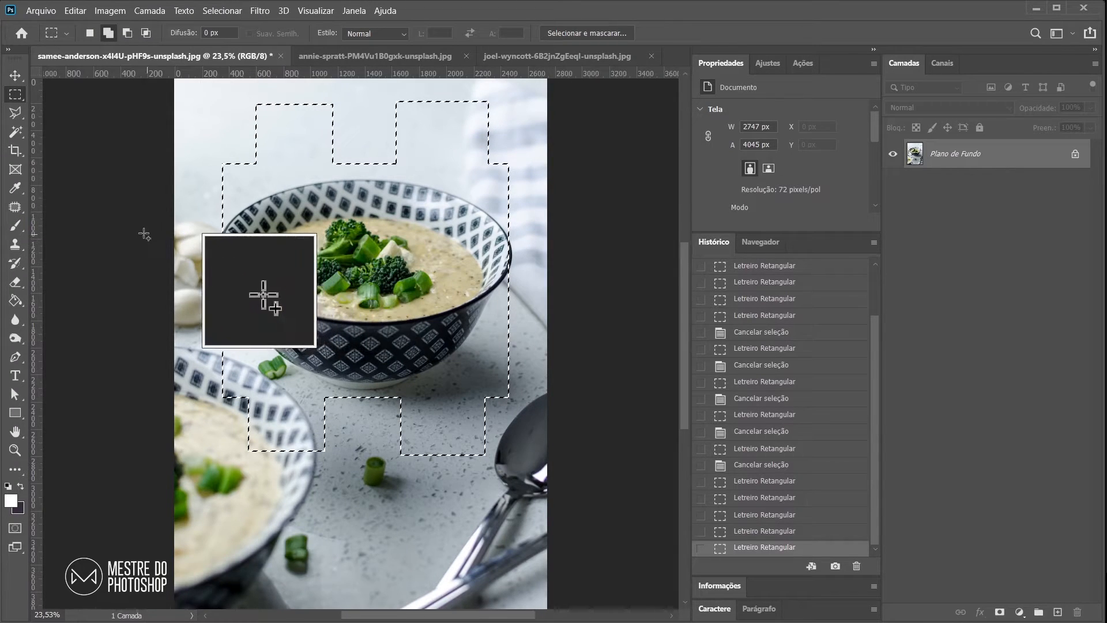
drag(174, 220, 243, 327)
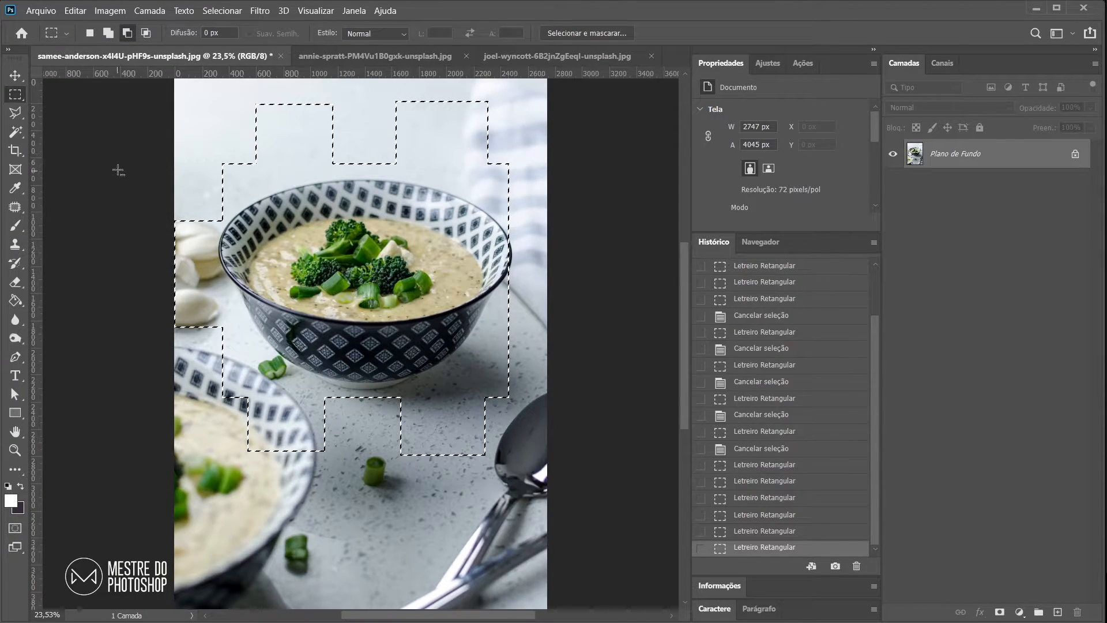
- In New Selection mode, use temporary Subtract to remove both upper blocks, the lower block near the spoons and the garlic area
click(90, 33)
key(alt)
drag(214, 100, 362, 168)
drag(383, 92, 513, 163)
drag(520, 482, 380, 393)
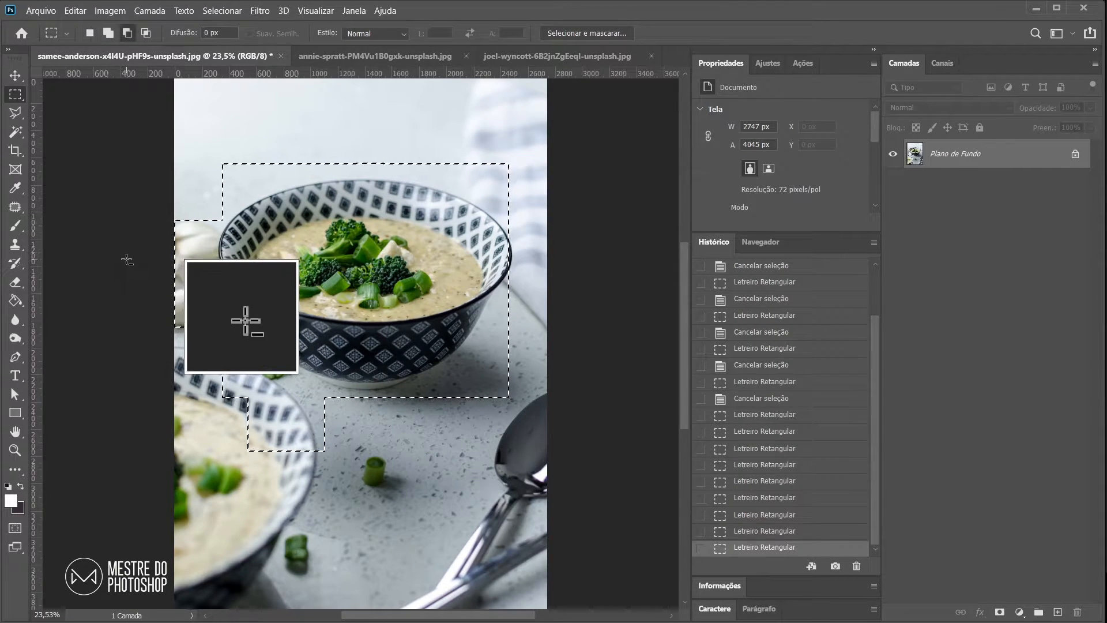
key(alt)
drag(173, 201, 225, 347)
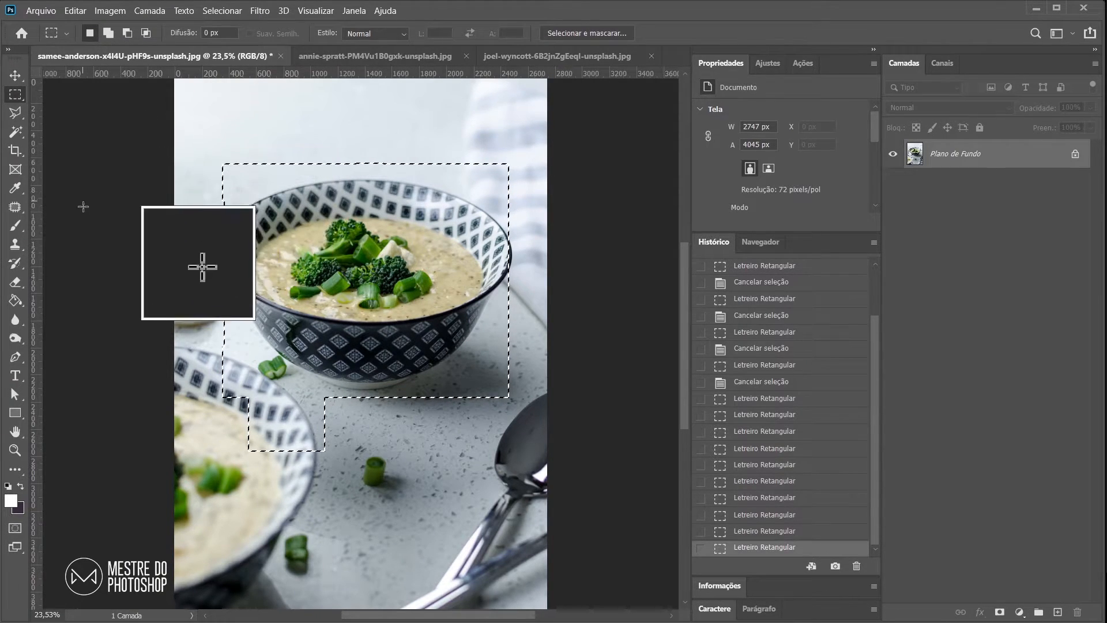
- Intersect the selection with two overlapping rectangles to keep only the broccoli area, and return to New Selection mode
key(shift+alt)
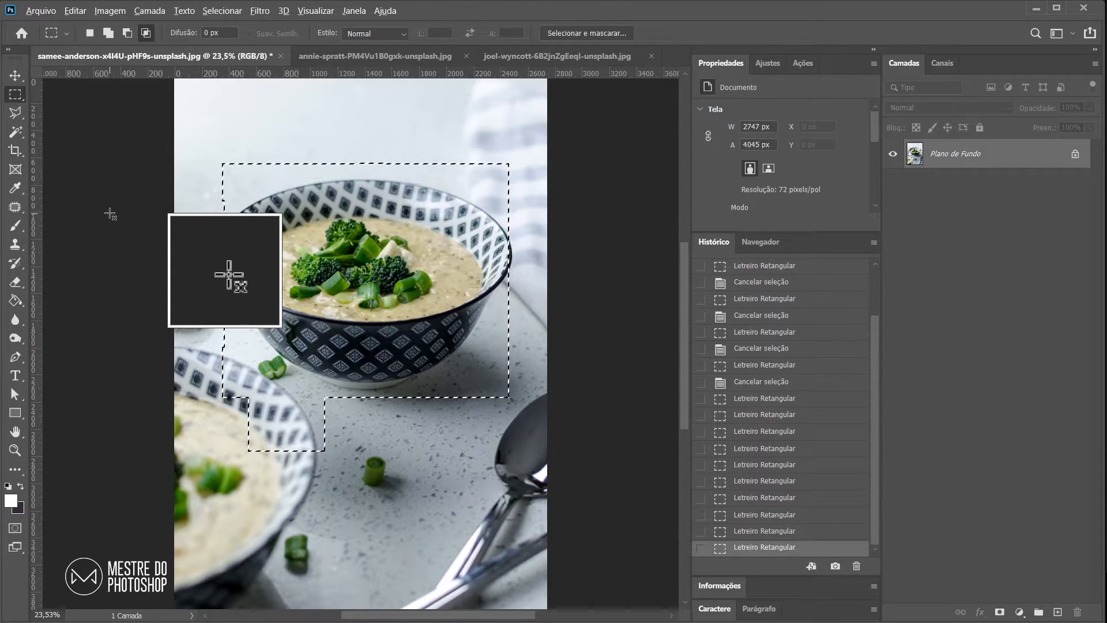
click(147, 33)
drag(191, 106, 405, 318)
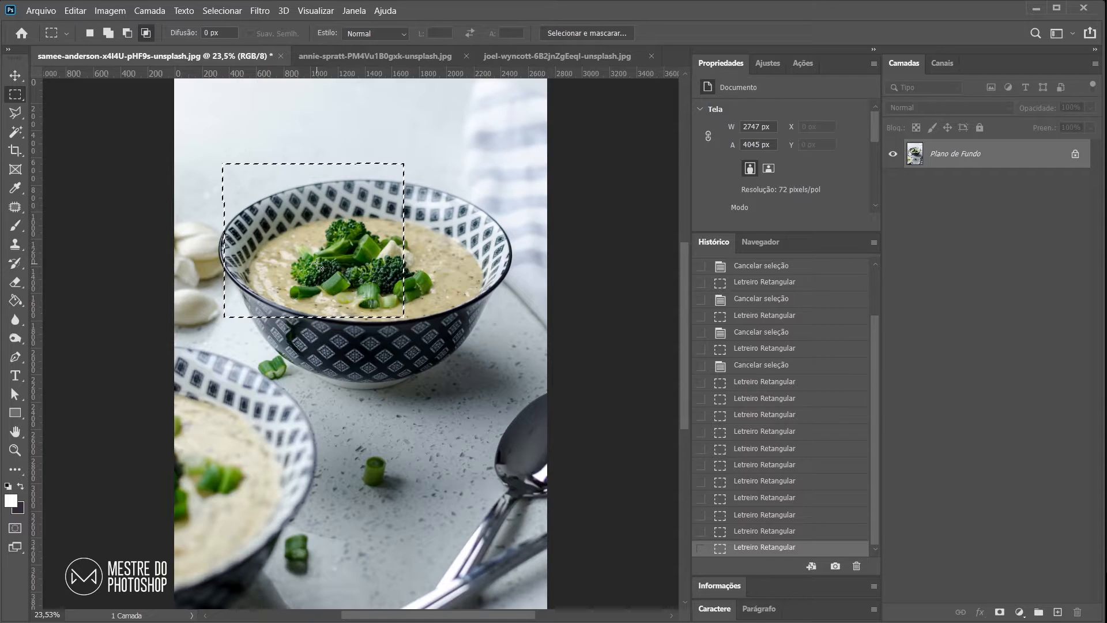
drag(450, 213, 277, 332)
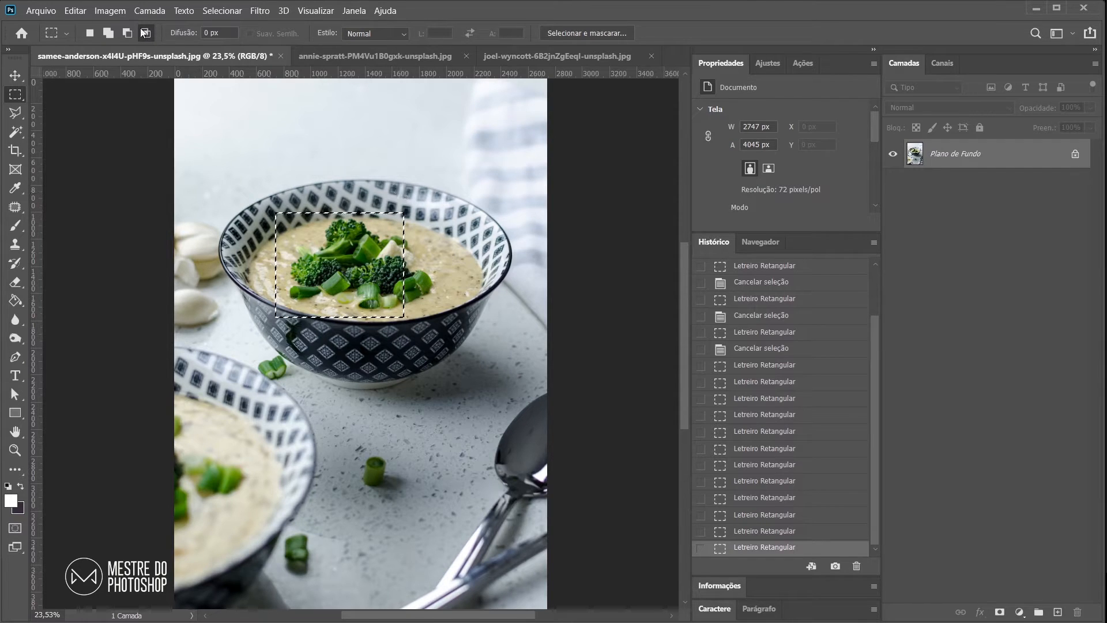
click(90, 33)
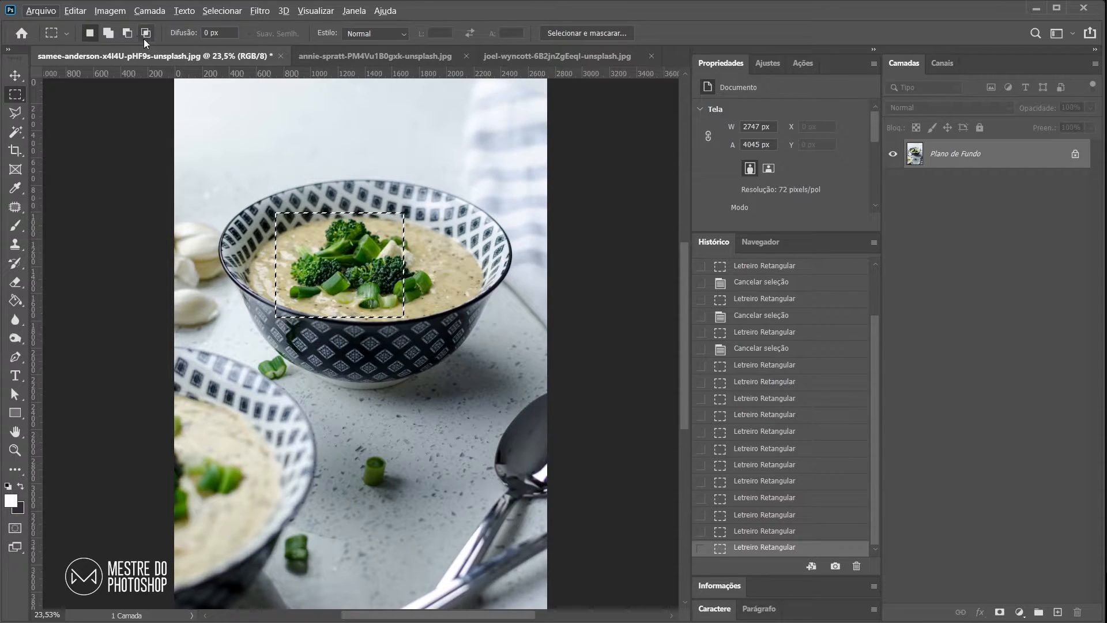
key(alt+shift)
key(shift)
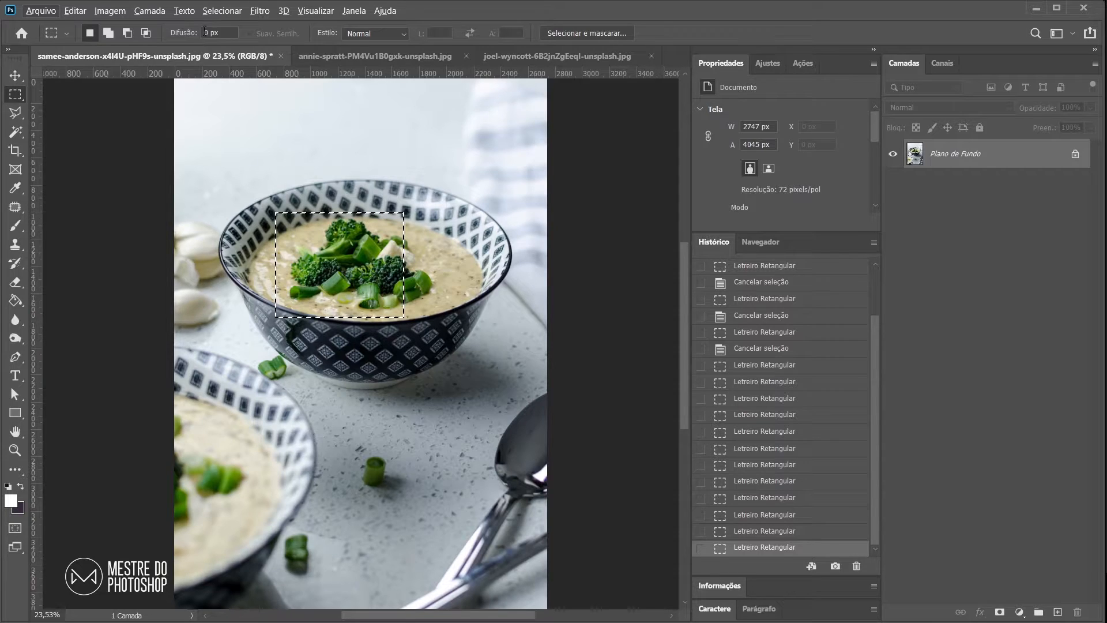
- Deselect, draw a new rectangular selection over the bowl with 0 px feather, and reposition its outline
drag(212, 33, 198, 34)
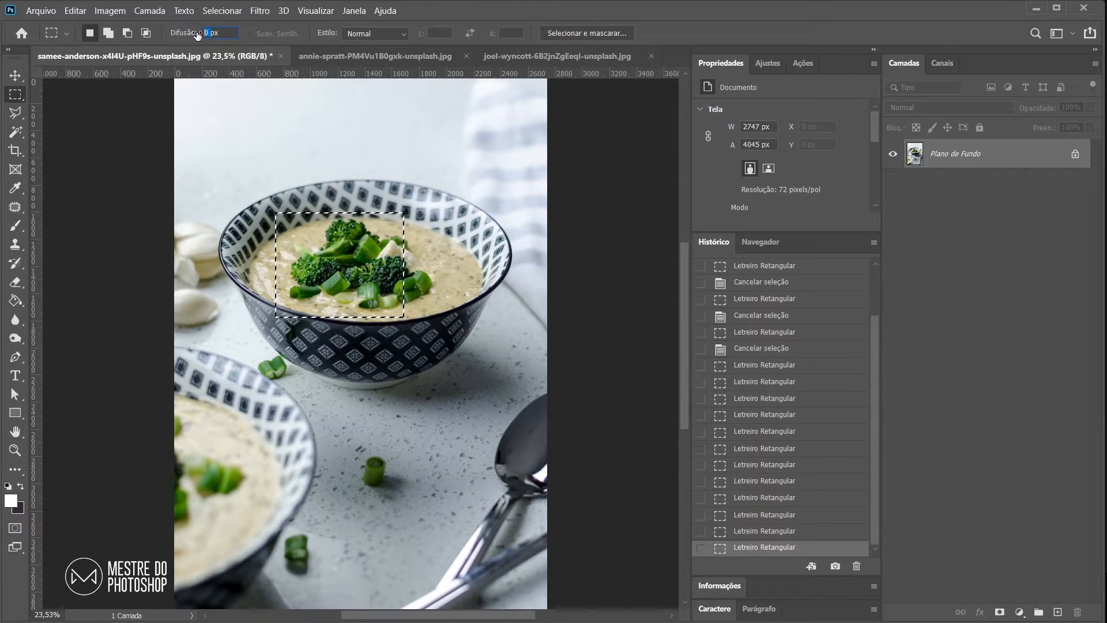
click(343, 198)
drag(248, 191, 483, 367)
drag(394, 293, 378, 276)
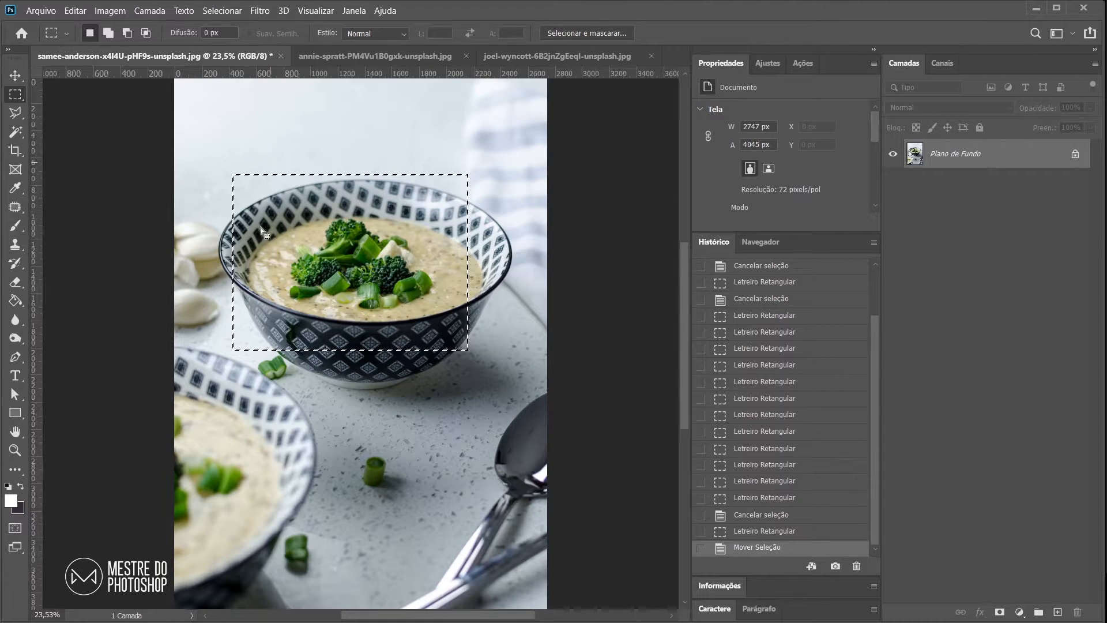
drag(361, 254, 380, 264)
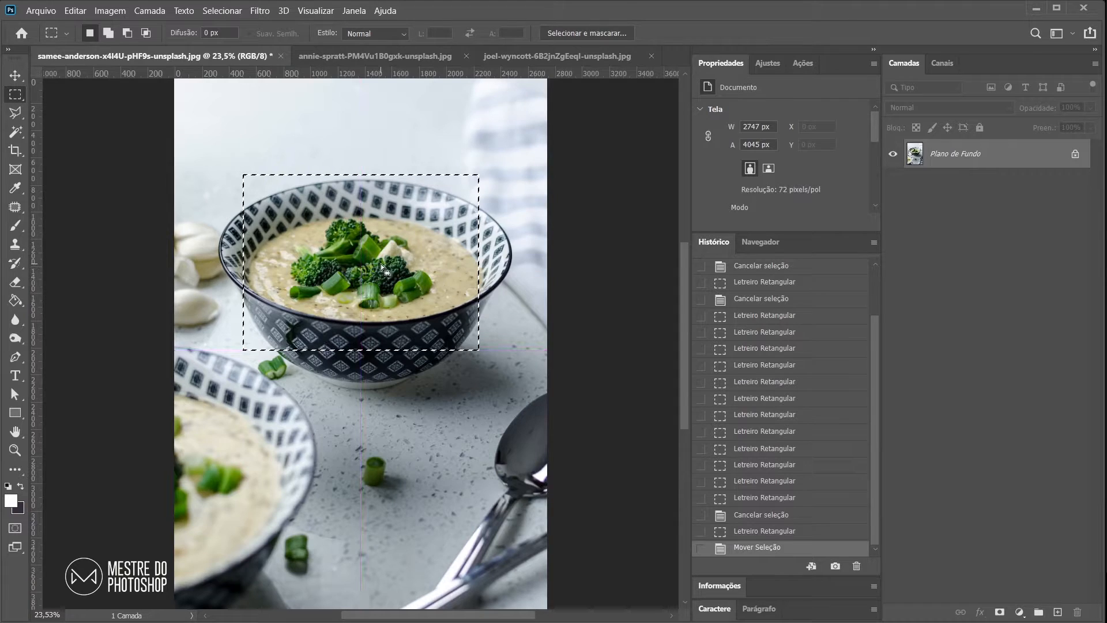
- Try moving the unfeathered bowl area down the photo with the Move tool, deselect to inspect its edges, and undo the move
click(16, 75)
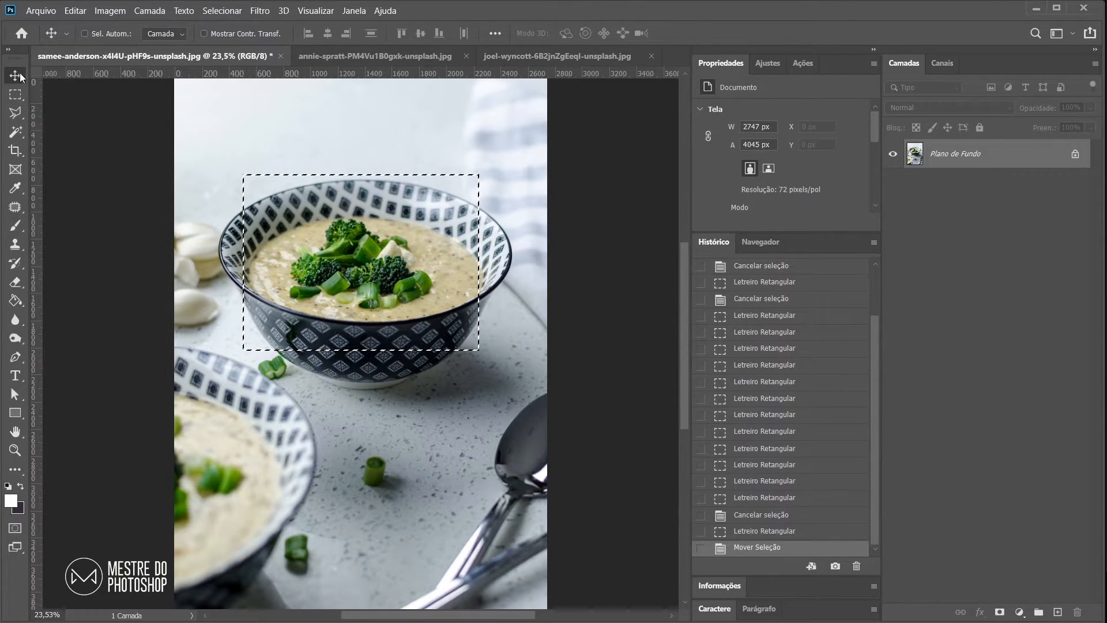
drag(365, 240, 427, 381)
key(m)
key(ctrl+d)
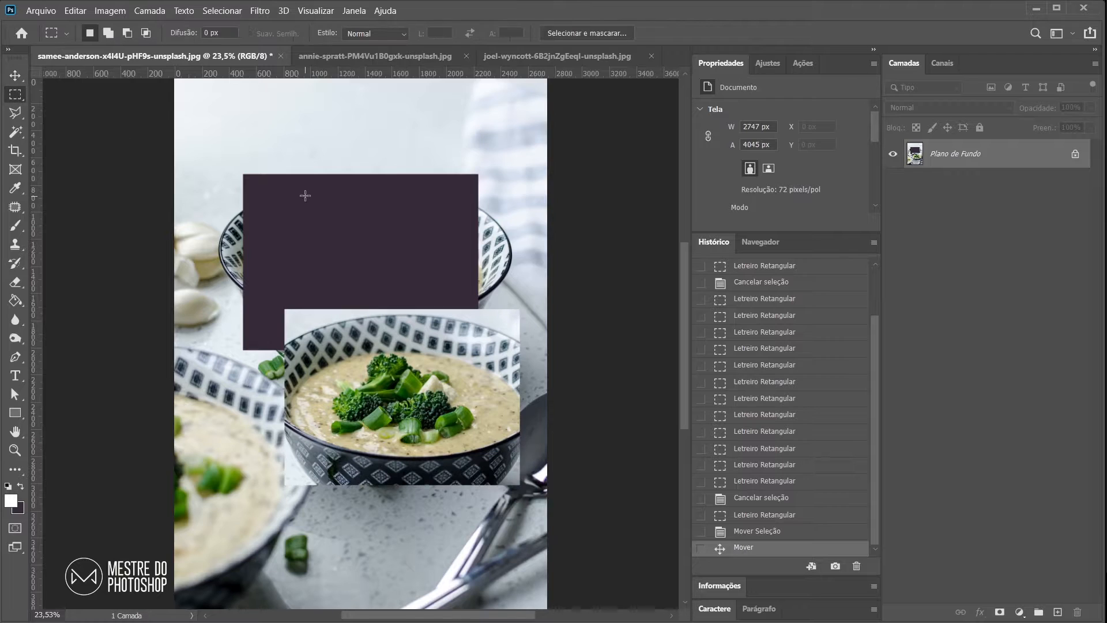
scroll(283, 309, up, 4)
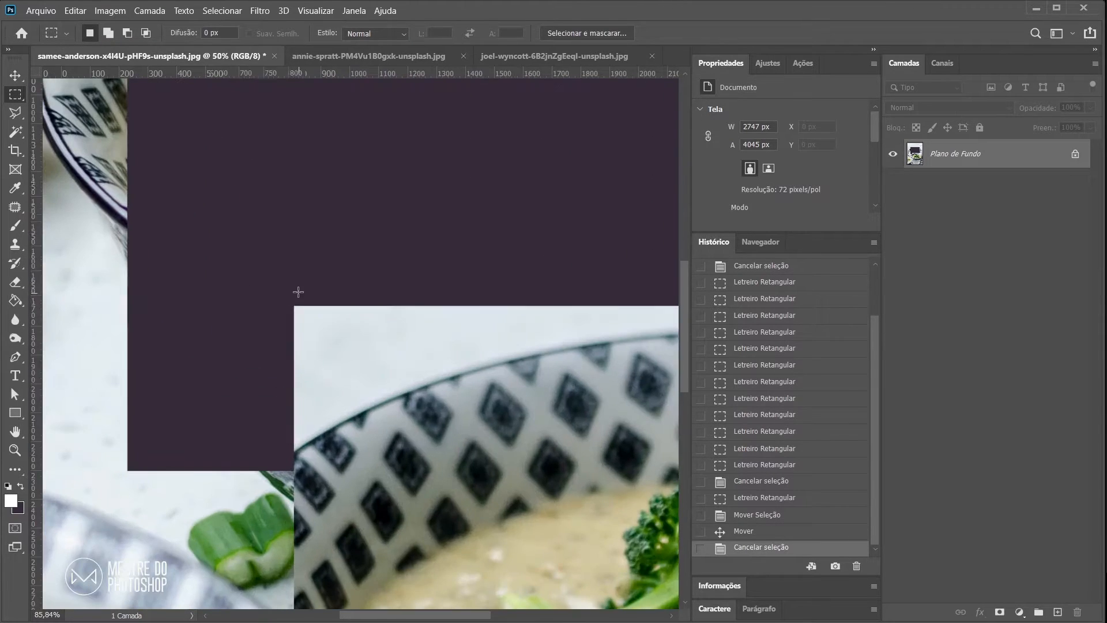
key(ctrl+z)
key(ctrl+z)
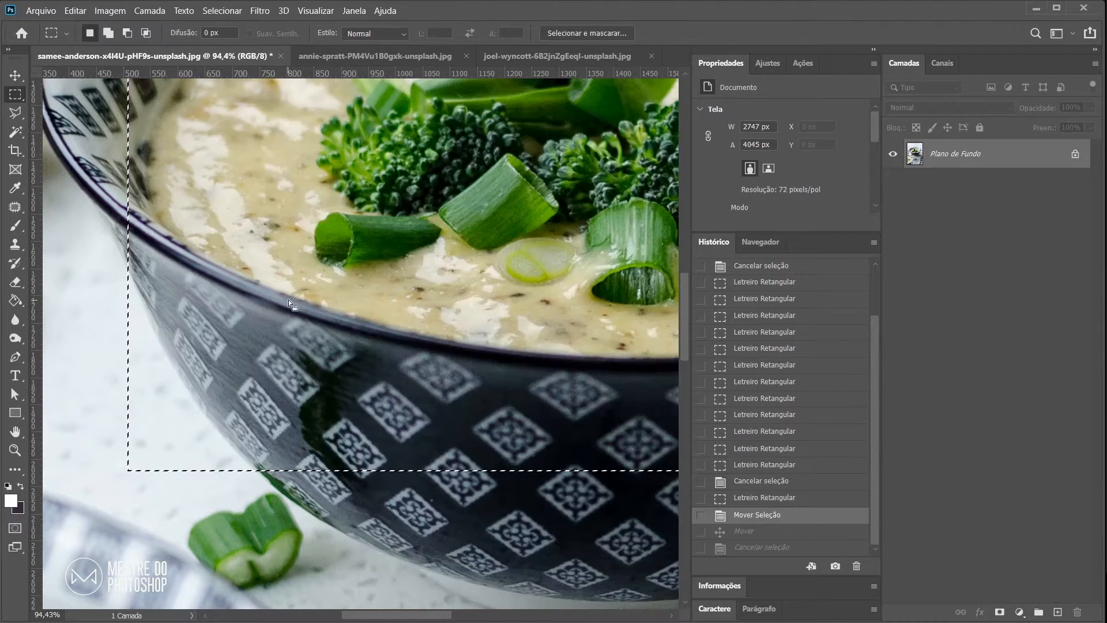
- Deselect, set the marquee feather to 25 px, draw a rectangular selection around the whole bowl, and inspect its rounded corner
scroll(289, 299, down, 4)
key(ctrl+d)
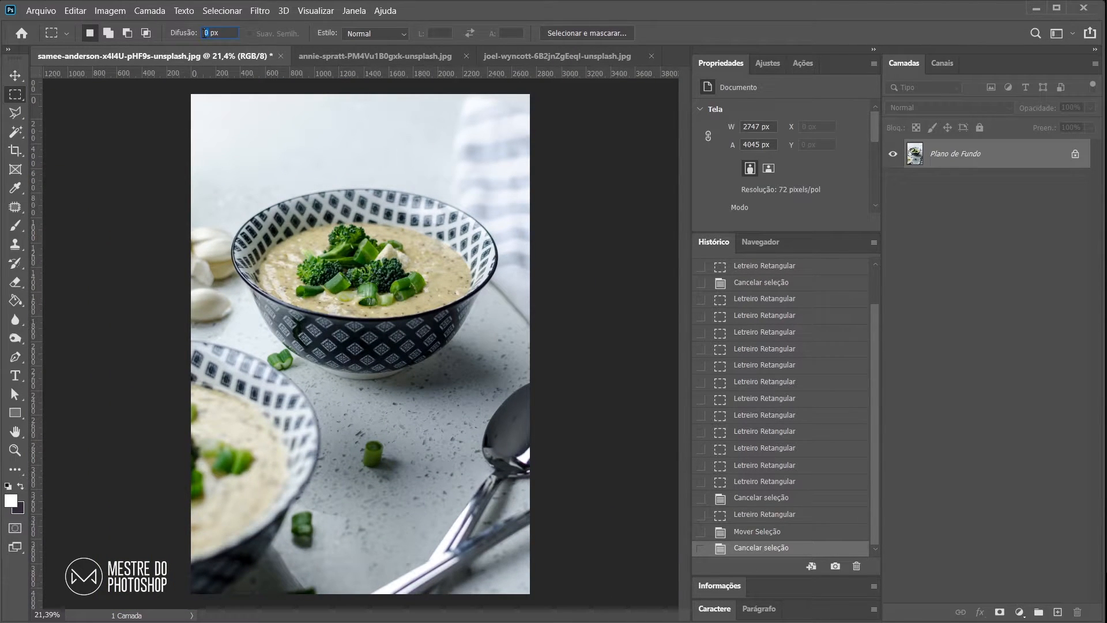
drag(229, 154, 505, 389)
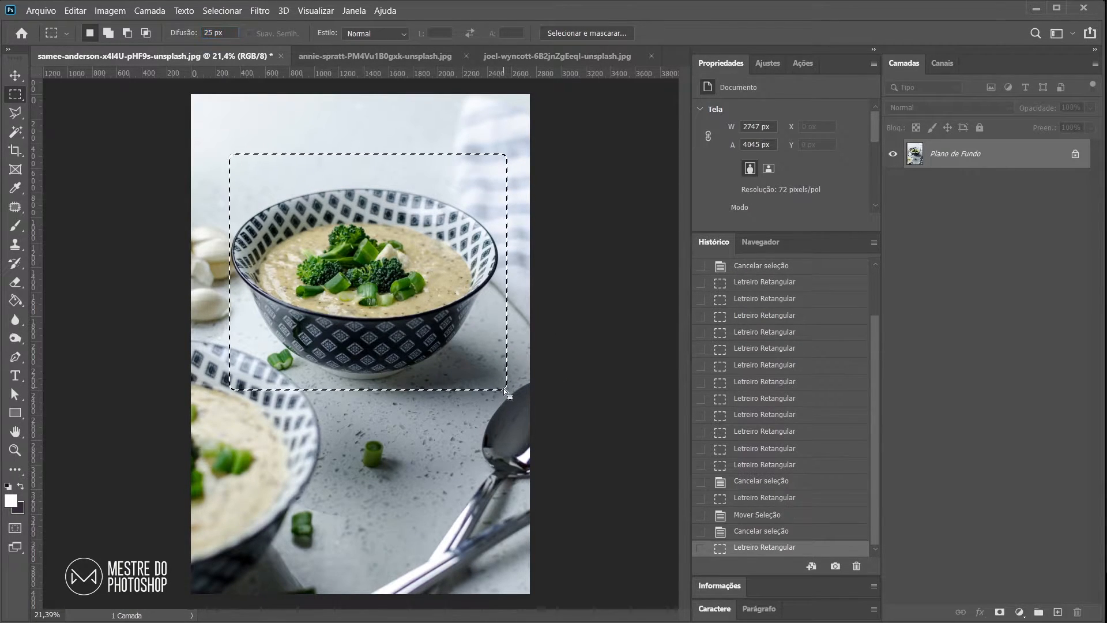
scroll(226, 168, up, 3)
scroll(226, 168, up, 8)
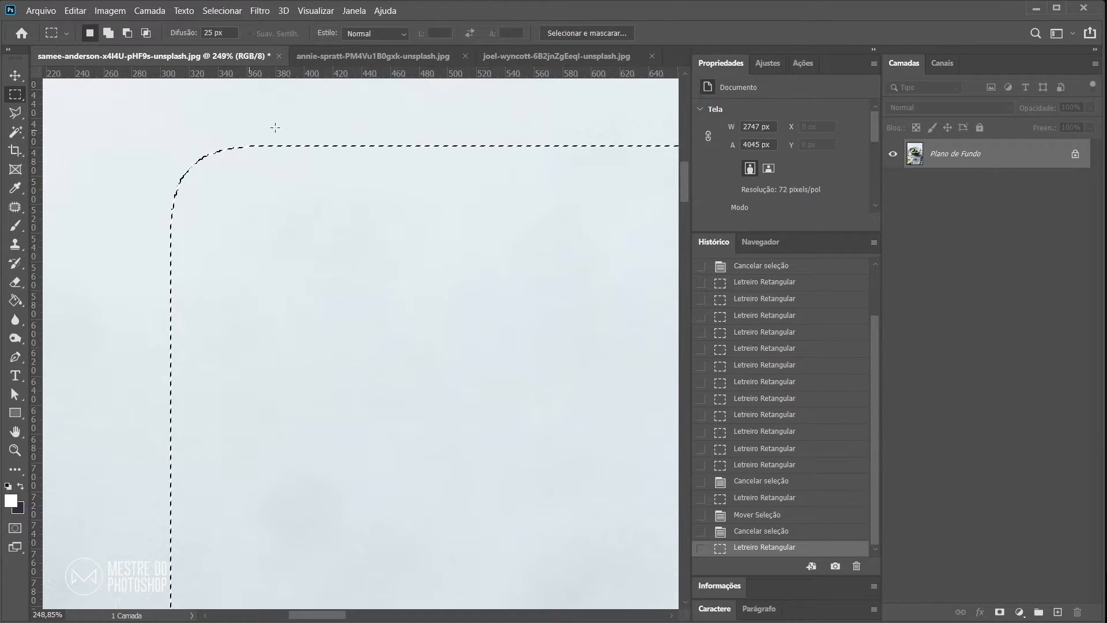
scroll(388, 230, down, 12)
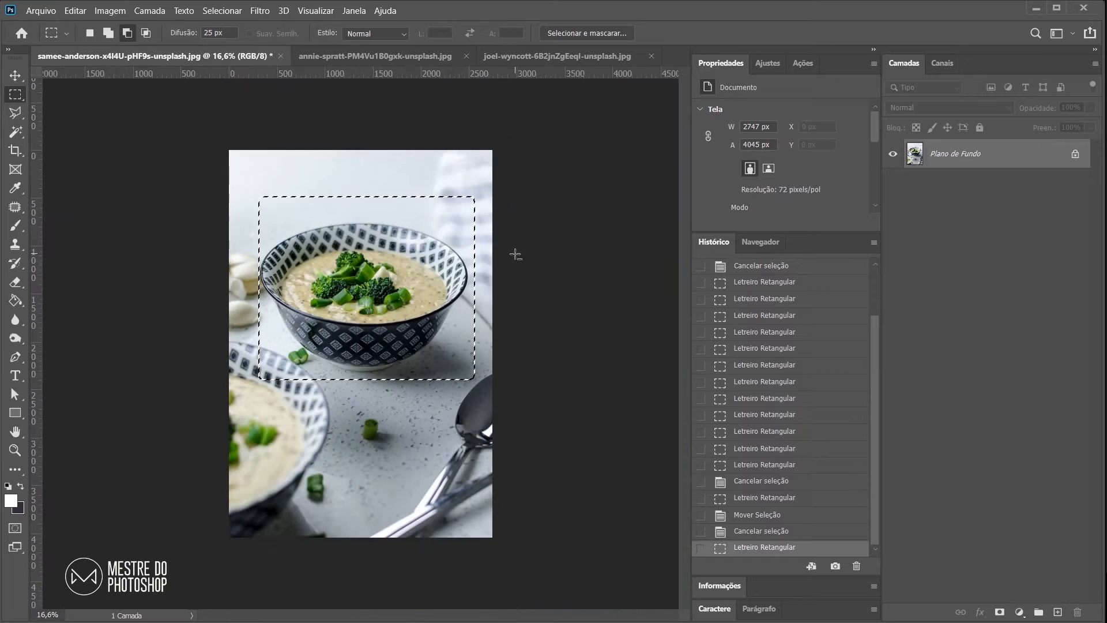
- Move the feathered bowl area diagonally down the photo with the Move tool, deselect, and inspect its edges
click(15, 75)
drag(342, 223, 389, 279)
click(15, 94)
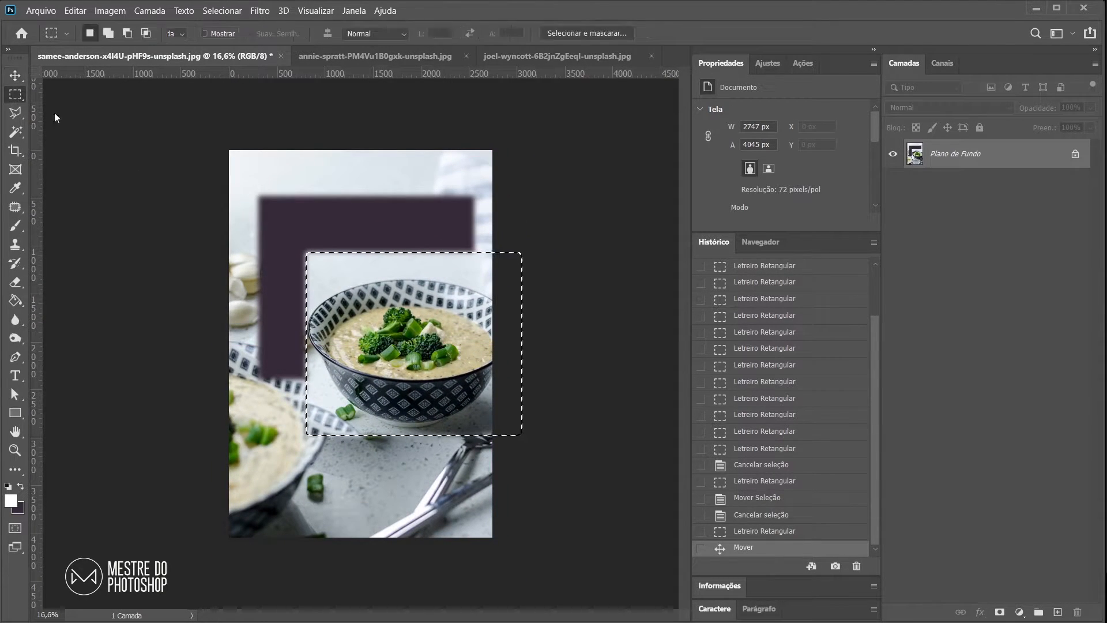
key(ctrl+d)
scroll(279, 178, up, 10)
drag(485, 268, 124, 369)
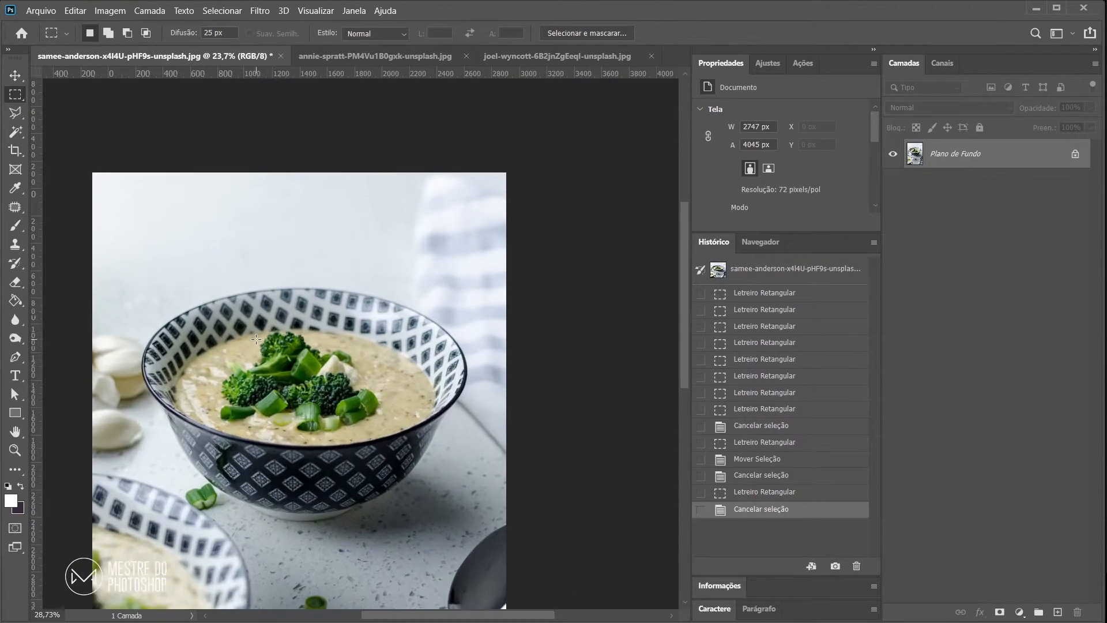
- Draw a 25 px feathered selection around the green onion slice near the spoons, and copy and paste it onto a new layer
scroll(324, 268, up, 2)
drag(333, 290, 325, 268)
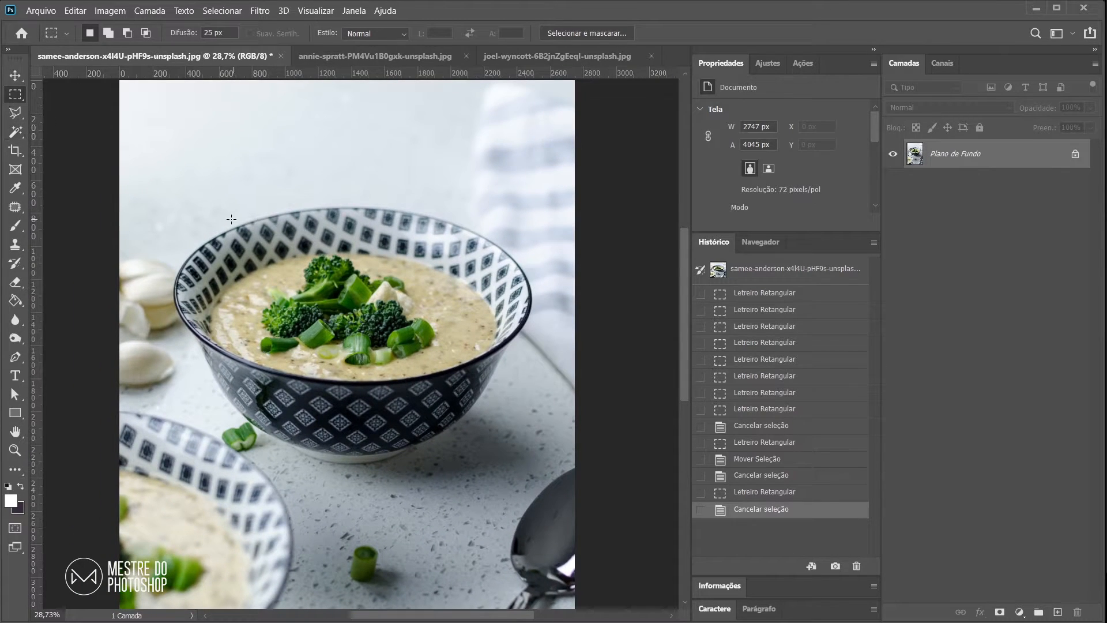
drag(356, 375, 337, 141)
drag(306, 282, 391, 374)
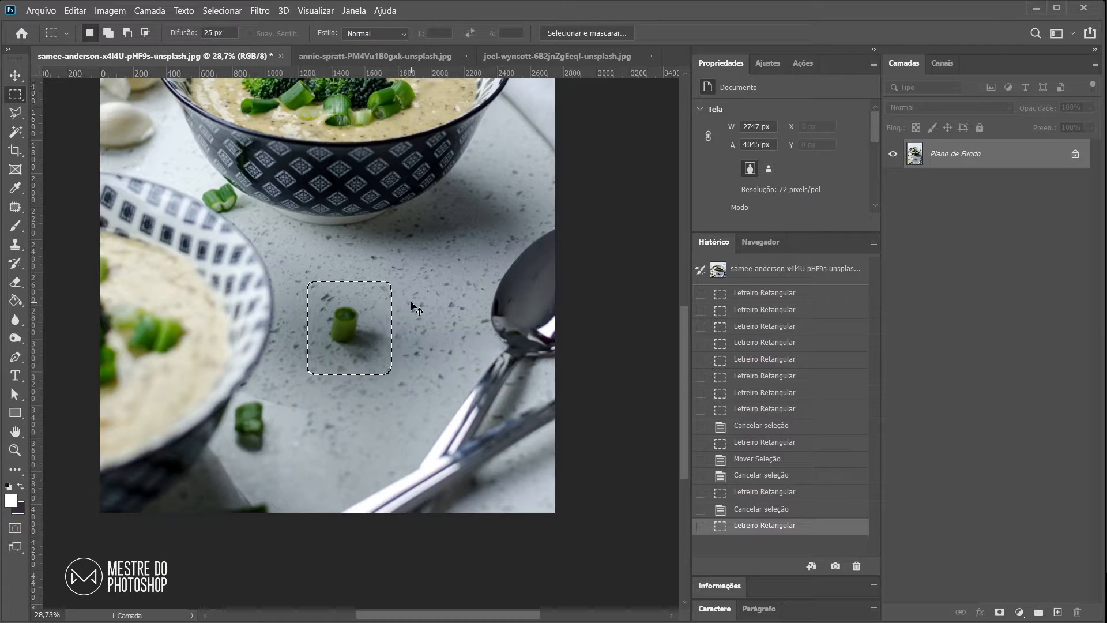
key(ctrl+c)
key(ctrl+v)
- Move the pasted onion slice beside the original, toward the spoons, deselect, and examine how its edges blend with the table
key(v)
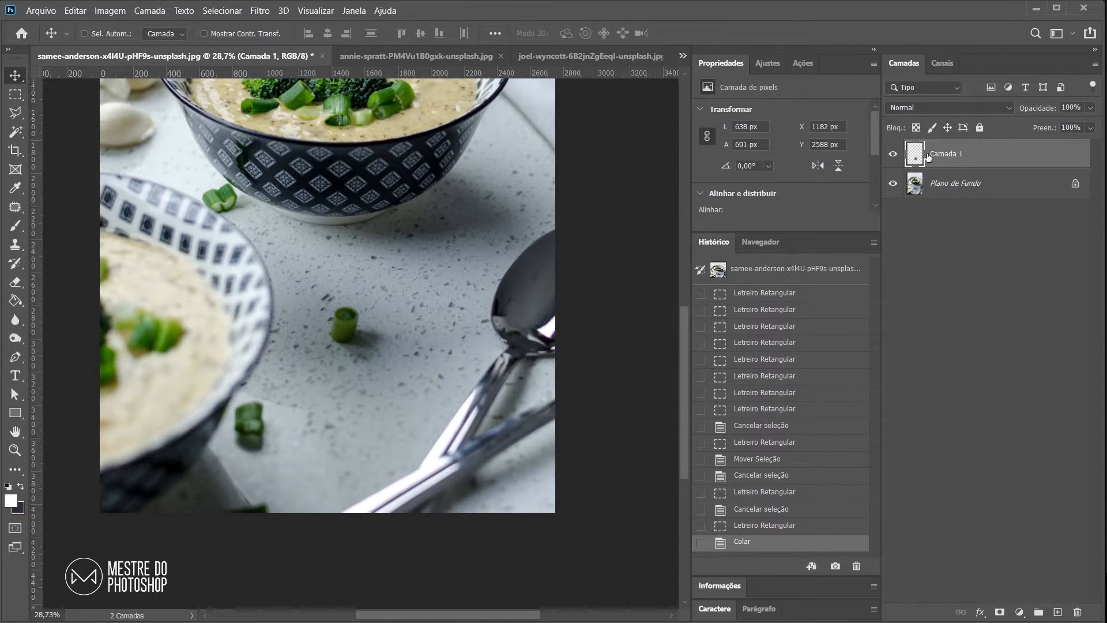
drag(353, 333, 433, 331)
key(m)
click(372, 298)
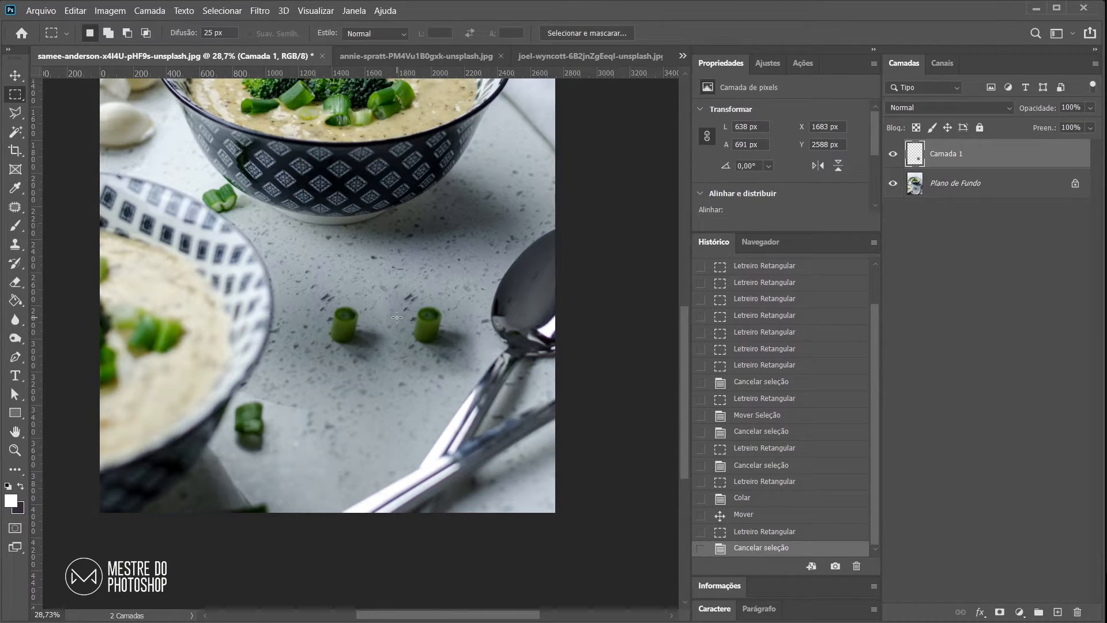
scroll(403, 308, up, 5)
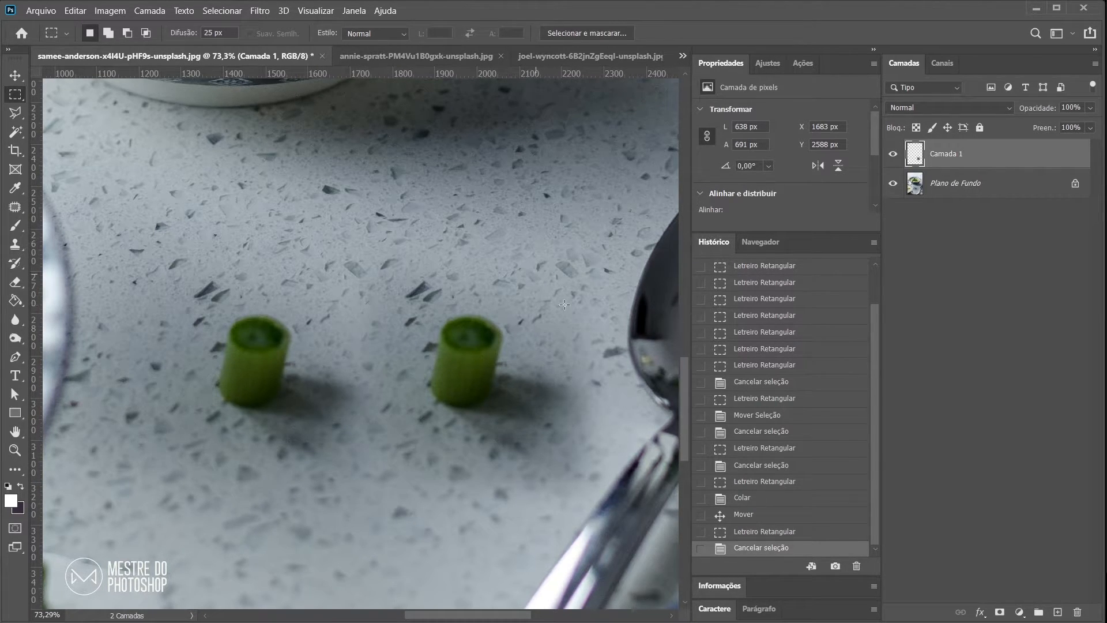
- Toggle the pasted onion slice layer off and on to compare, and delete that layer
scroll(556, 361, down, 7)
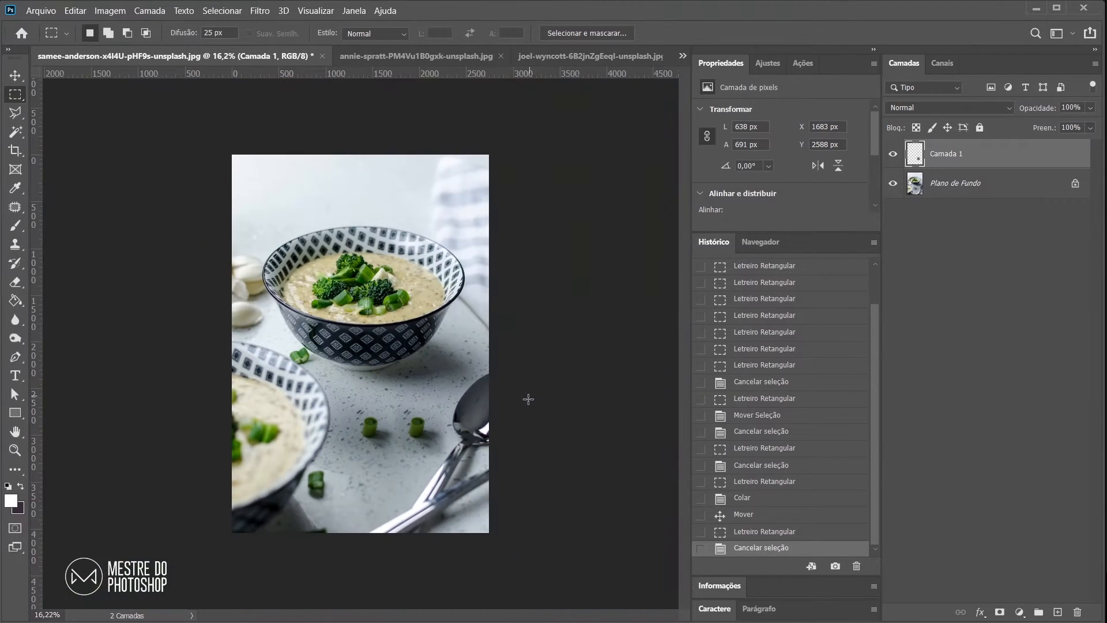
click(893, 154)
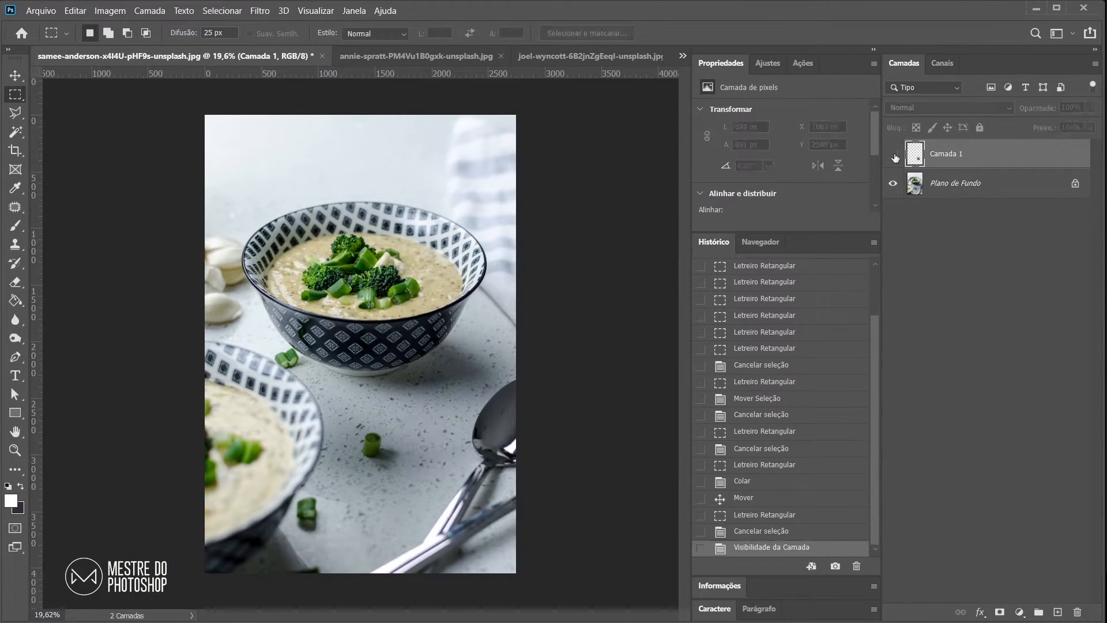
click(893, 154)
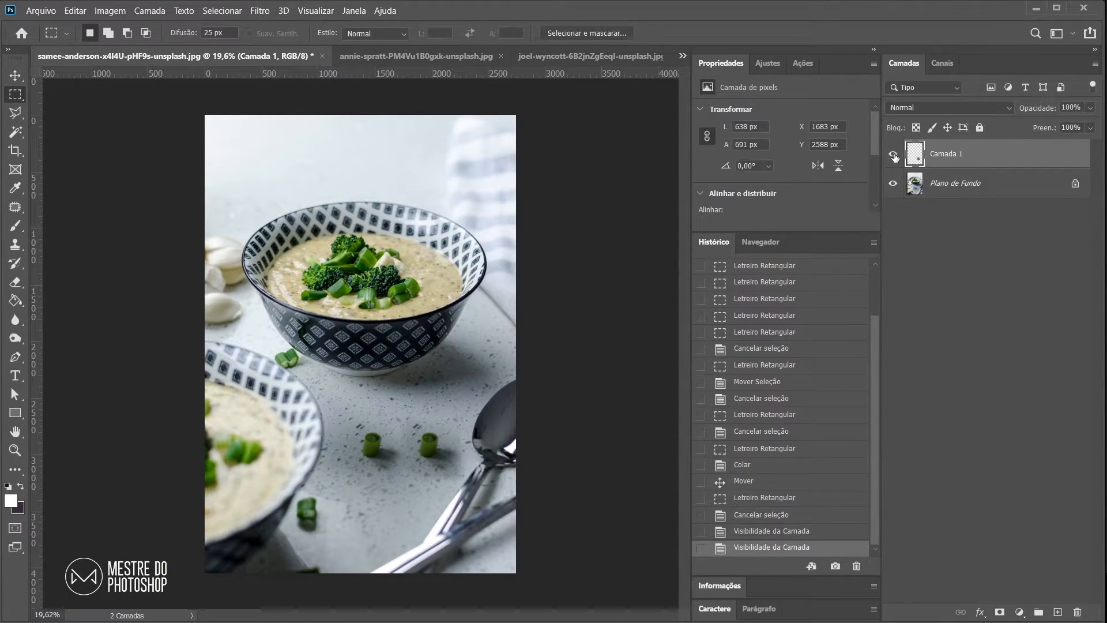
click(1076, 613)
click(507, 250)
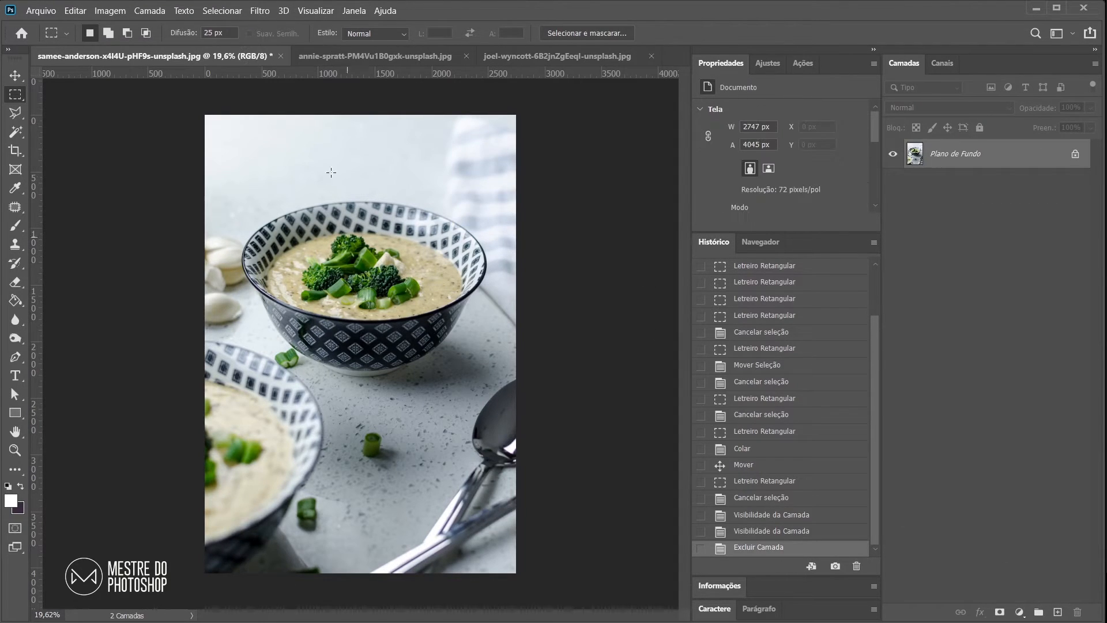
- Set the feather to 0 px, switch to the Elliptical Marquee with anti-aliasing off, and draw a circular selection over the bowl's right side
text(0)
key(Return)
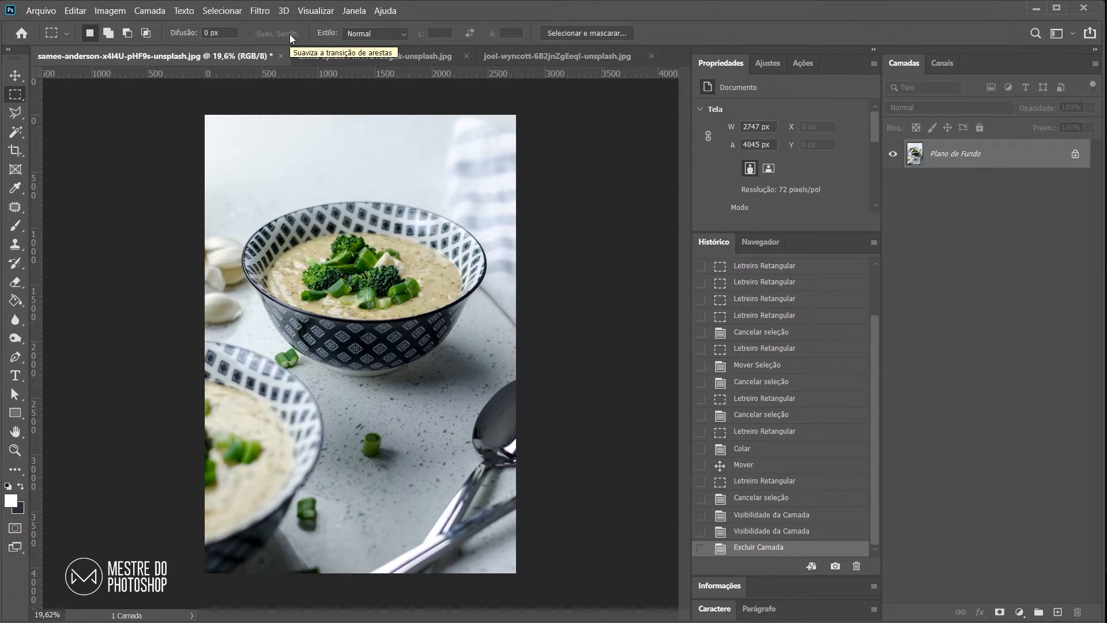
right_click(15, 95)
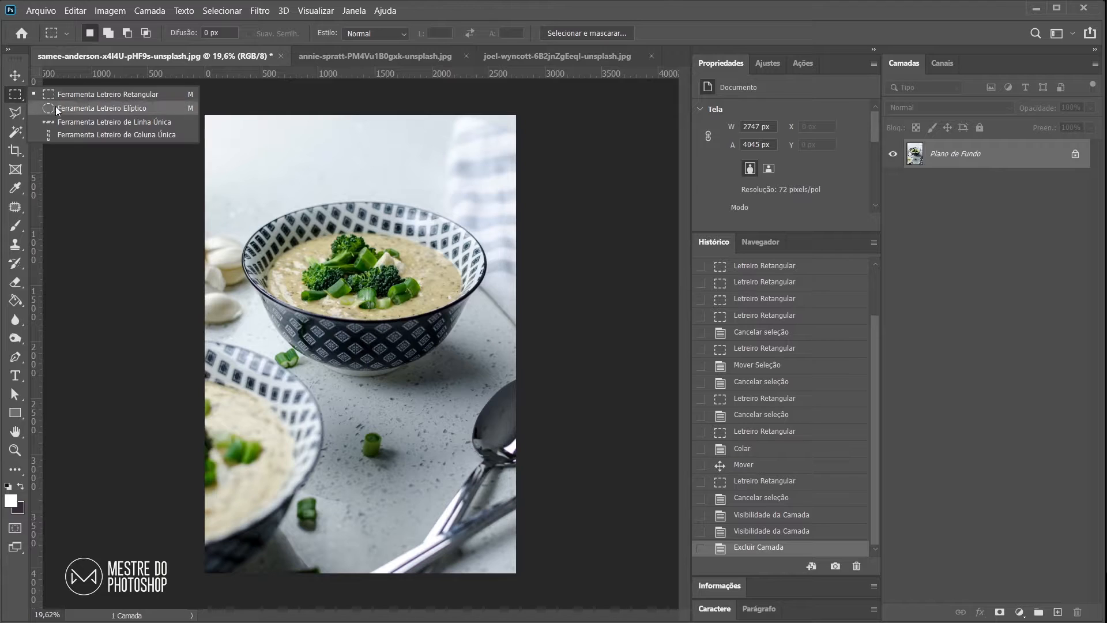
click(102, 110)
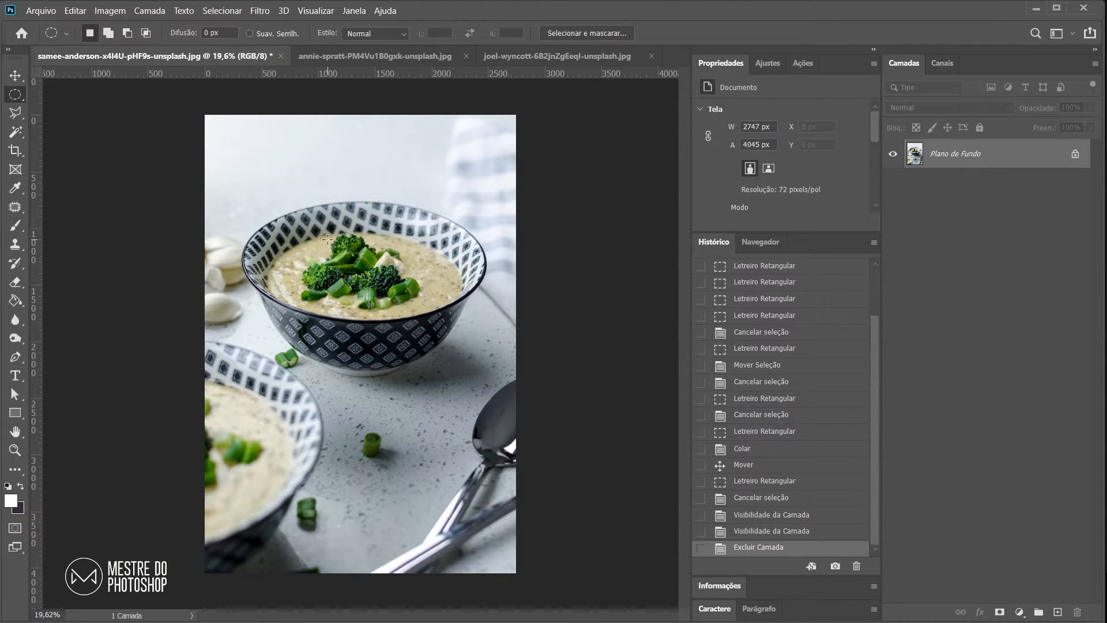
click(263, 34)
drag(250, 219, 488, 455)
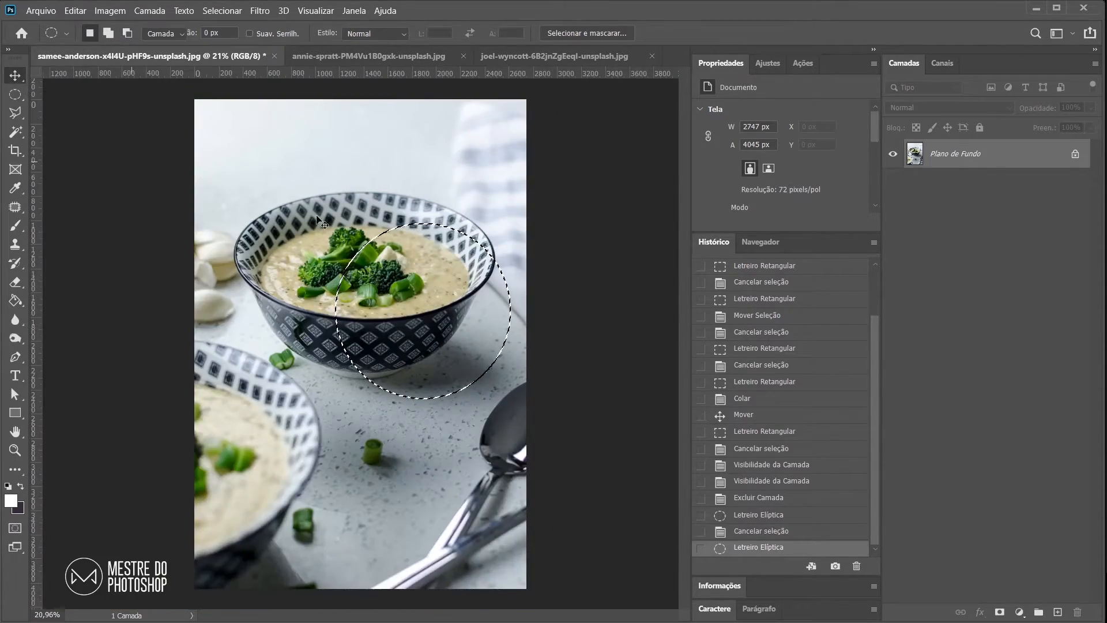
- Move the circular bowl area diagonally down with the Move tool, deselect, and inspect its non-anti-aliased edge up close
drag(432, 246, 375, 302)
key(m)
key(ctrl+d)
scroll(432, 301, up, 8)
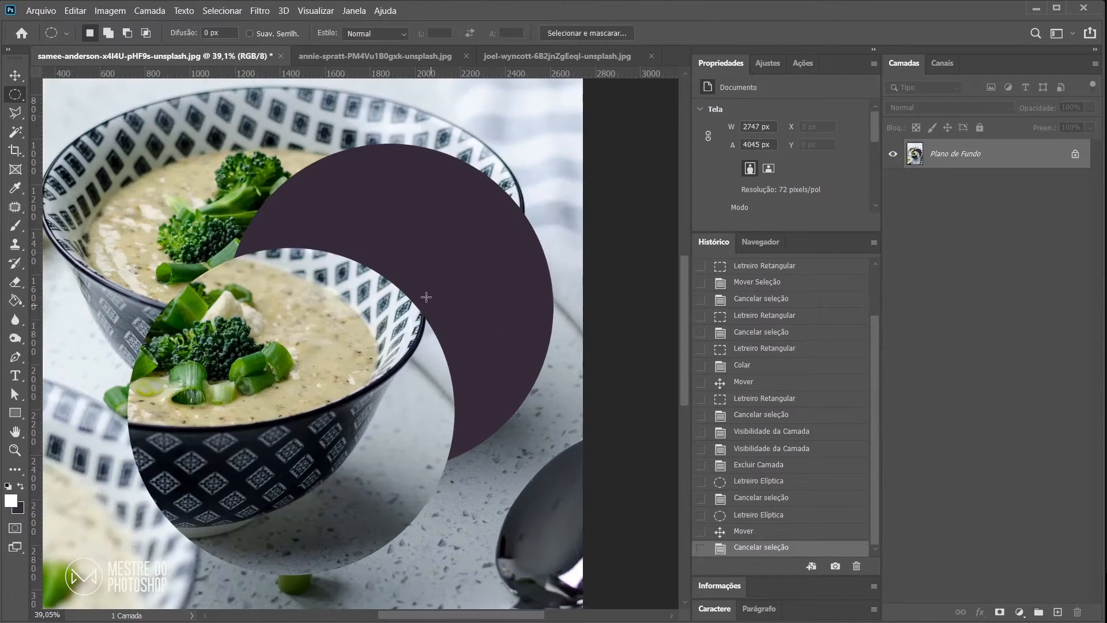
scroll(416, 300, up, 4)
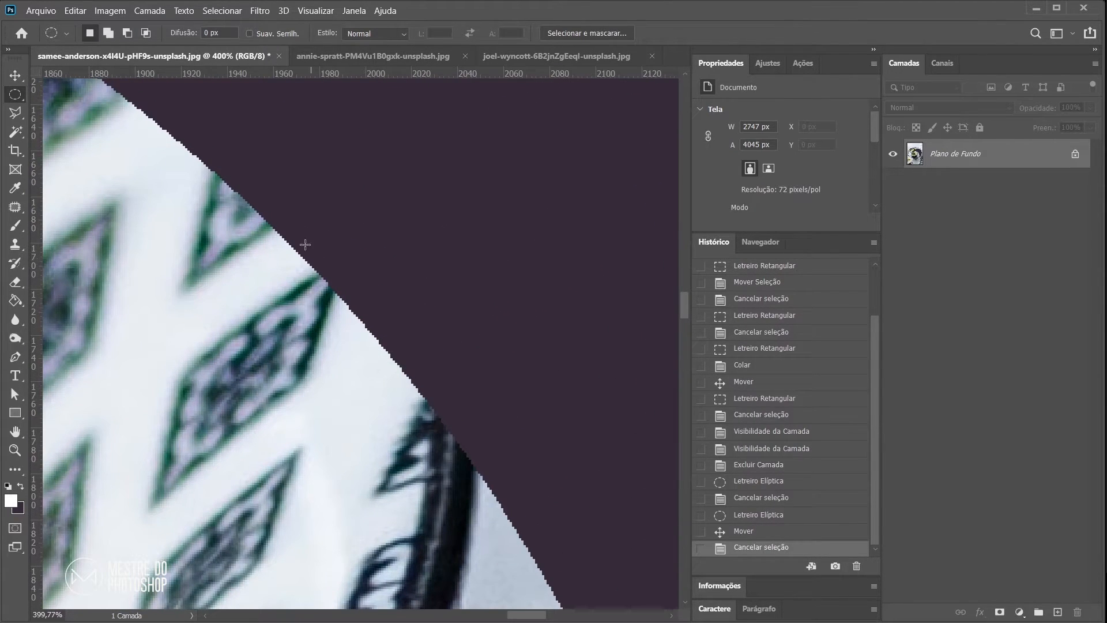
scroll(415, 367, down, 10)
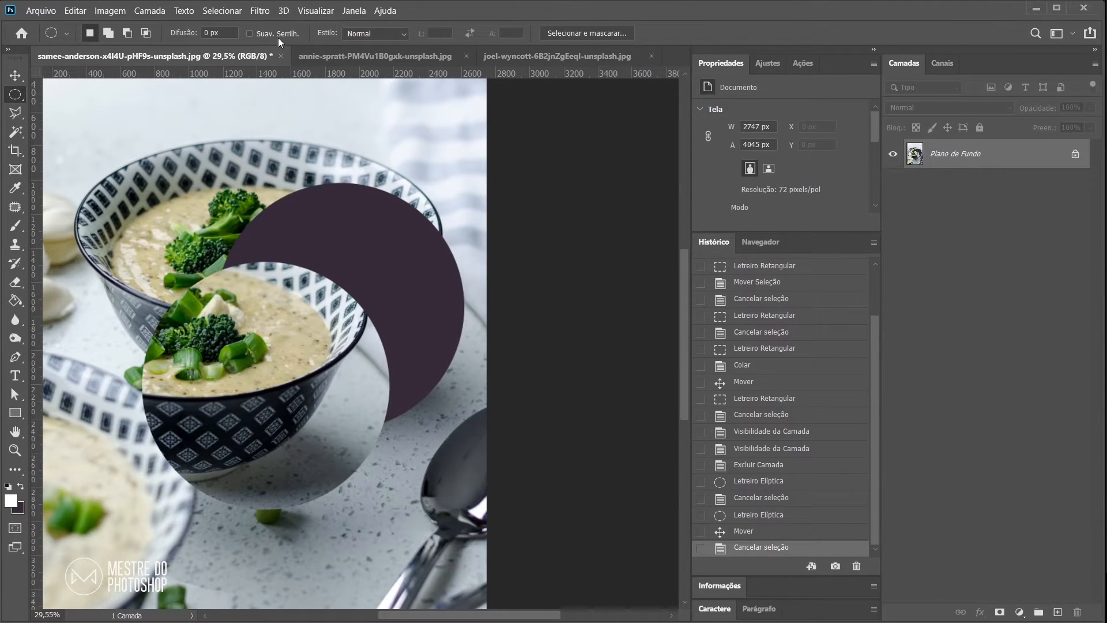
- Undo the move of the circular area, enable anti-aliasing, and draw and clear a test elliptical selection on the bowl
key(ctrl+alt+z)
click(260, 31)
key(ctrl+alt+z)
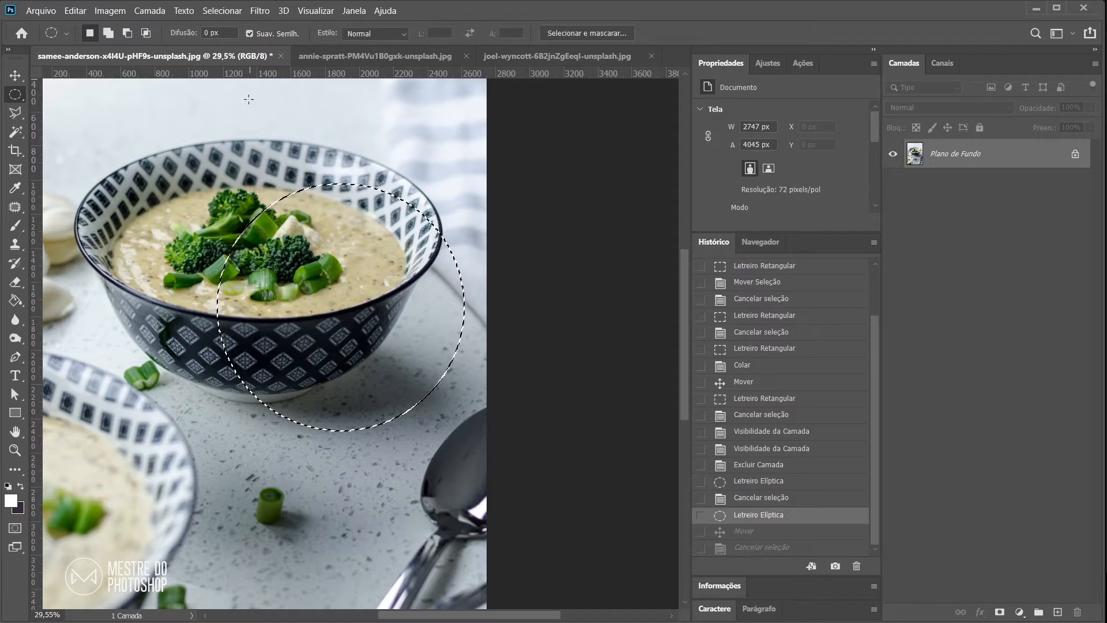
key(ctrl+d)
drag(182, 166, 319, 289)
key(ctrl+d)
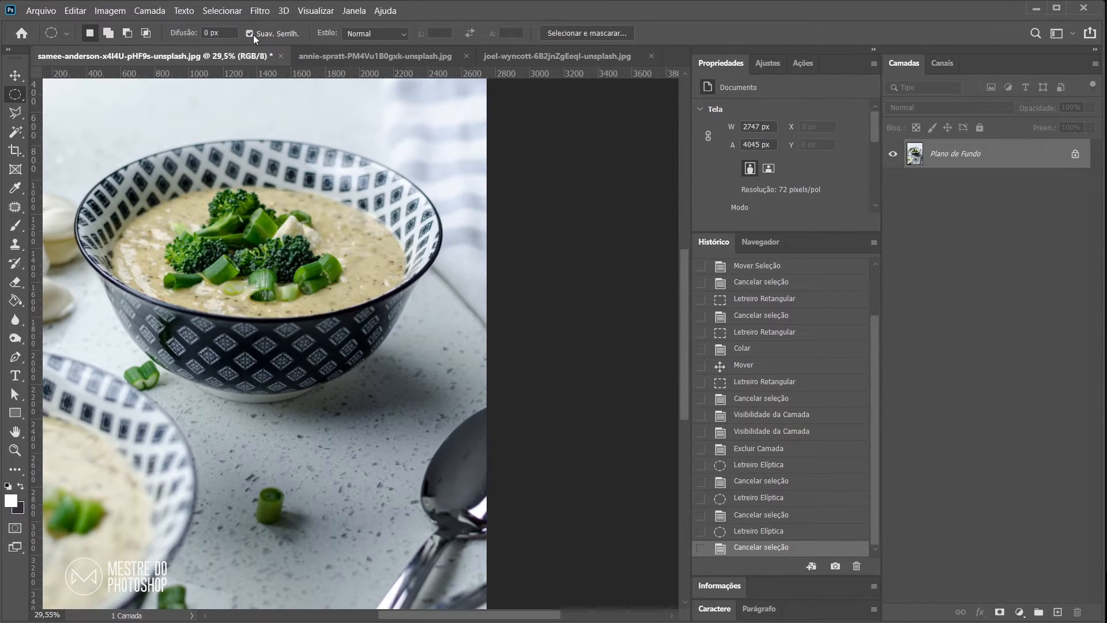
- Draw an anti-aliased circular selection over the bowl, set the feather to 50 px, move the selected area down the photo, and deselect
drag(171, 185, 459, 432)
click(176, 29)
text(50)
key(Return)
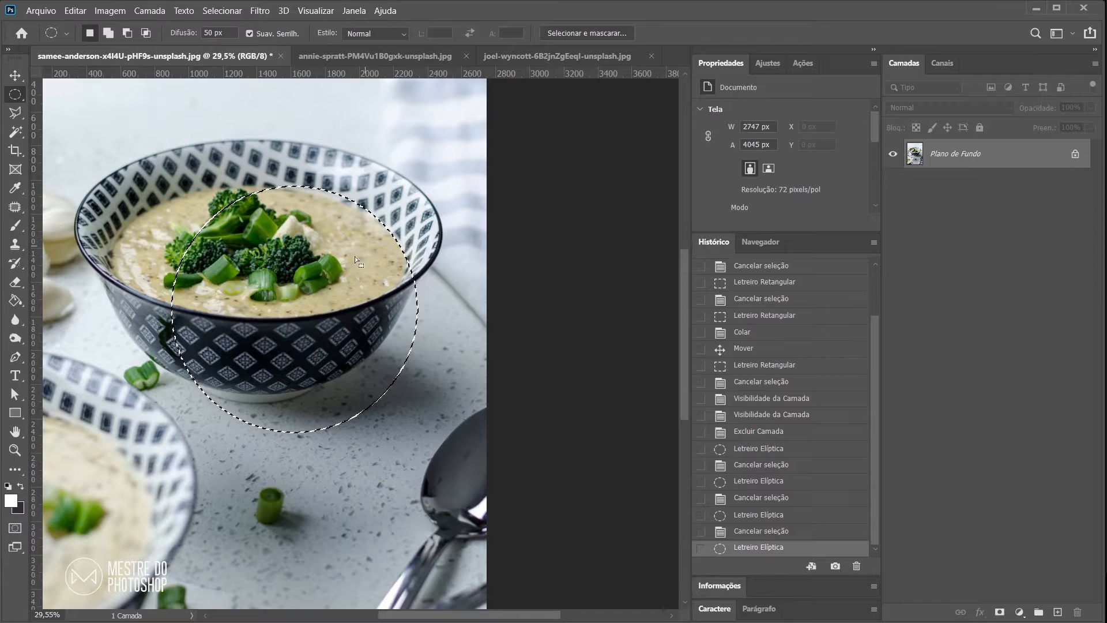
key(v)
drag(326, 210, 289, 303)
key(ctrl+d)
key(m)
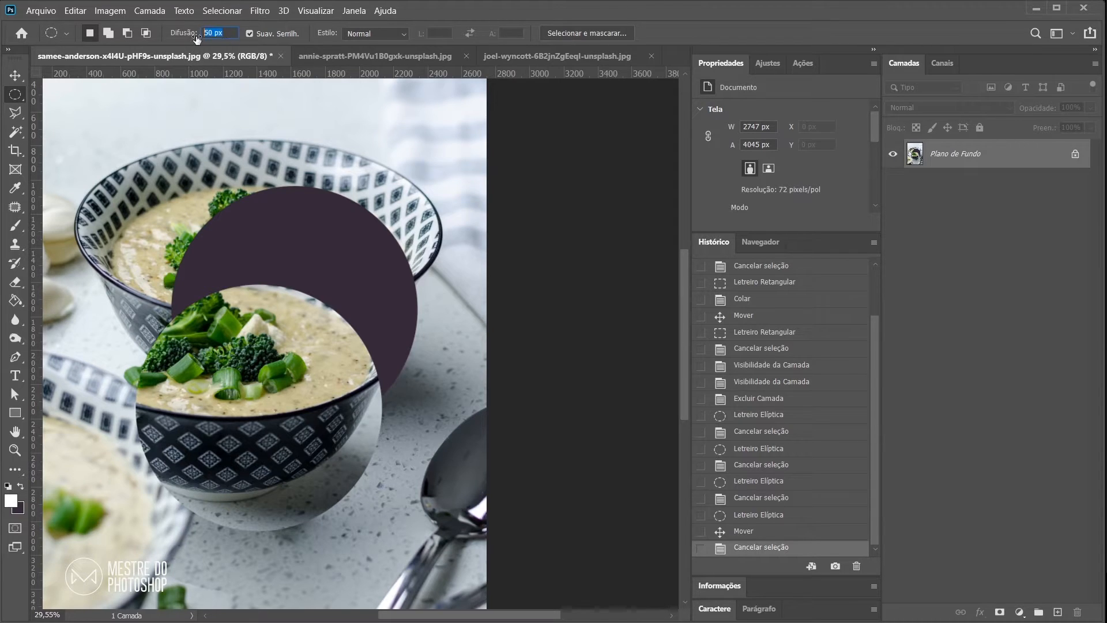
- Draw a 50 px feathered circular selection around the gap left on the bowl, deselect it, and reset the feather to 0 px
drag(164, 154, 433, 421)
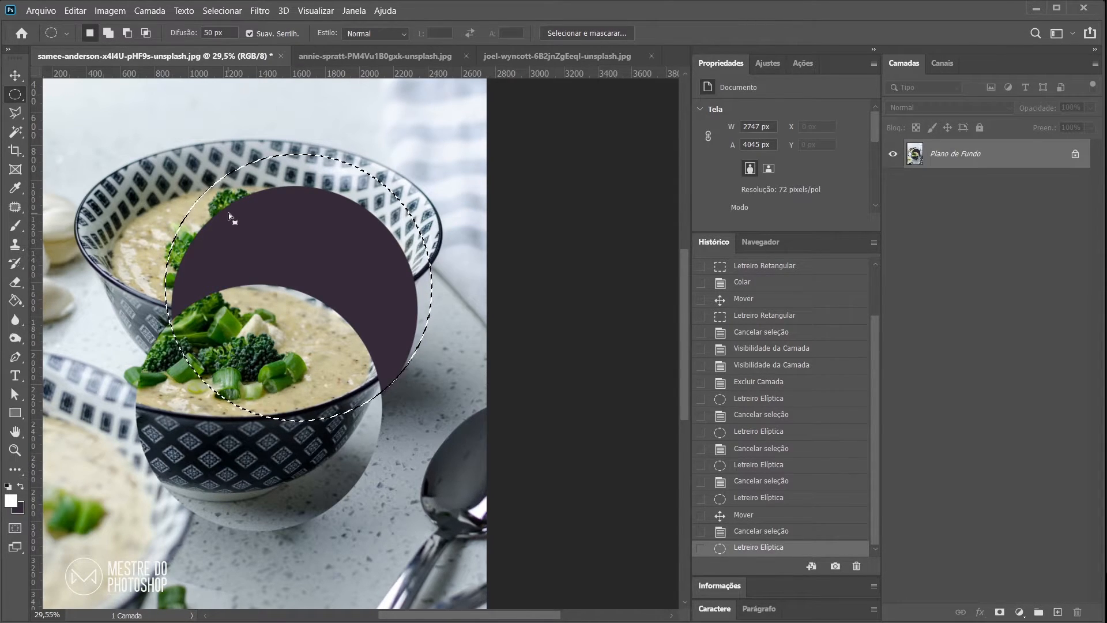
click(213, 33)
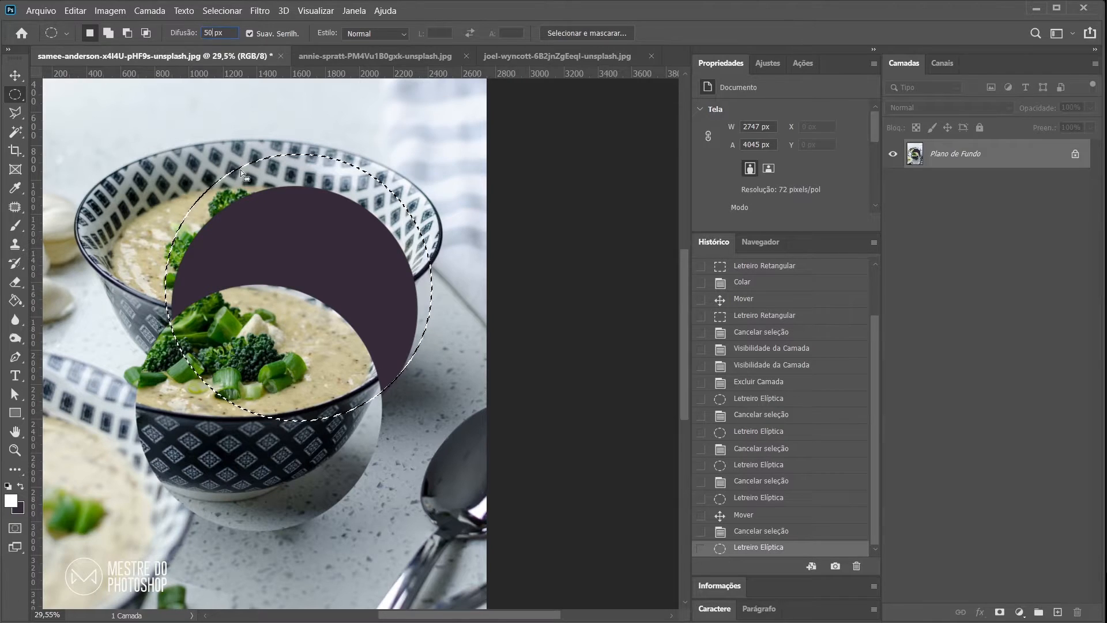
click(448, 388)
click(185, 33)
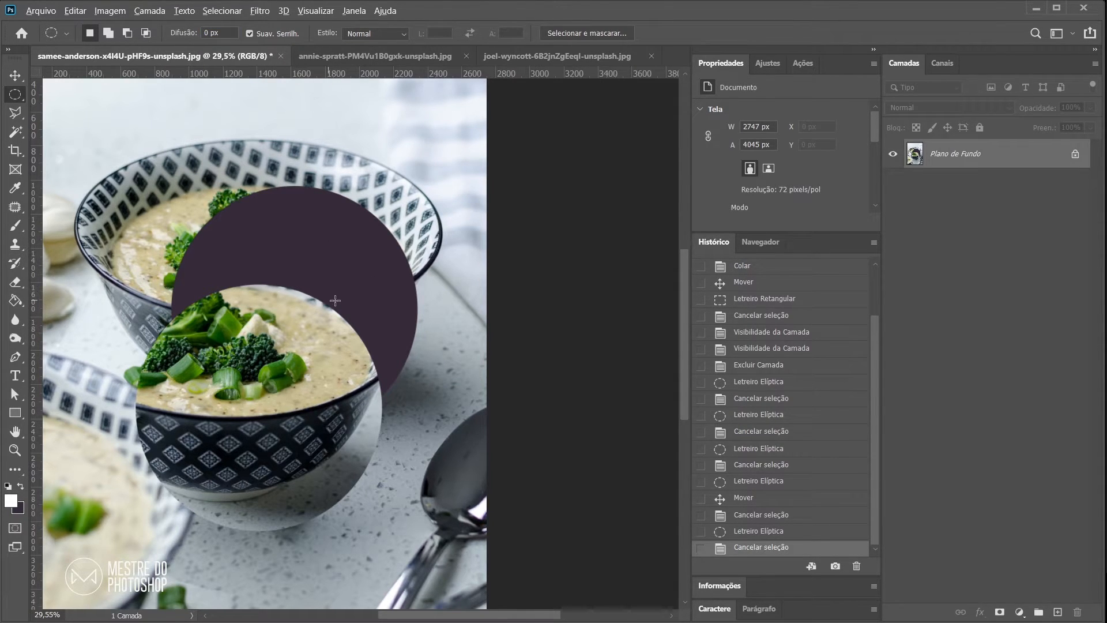
- Examine the anti-aliased edge of the moved circular area up close
scroll(335, 300, up, 10)
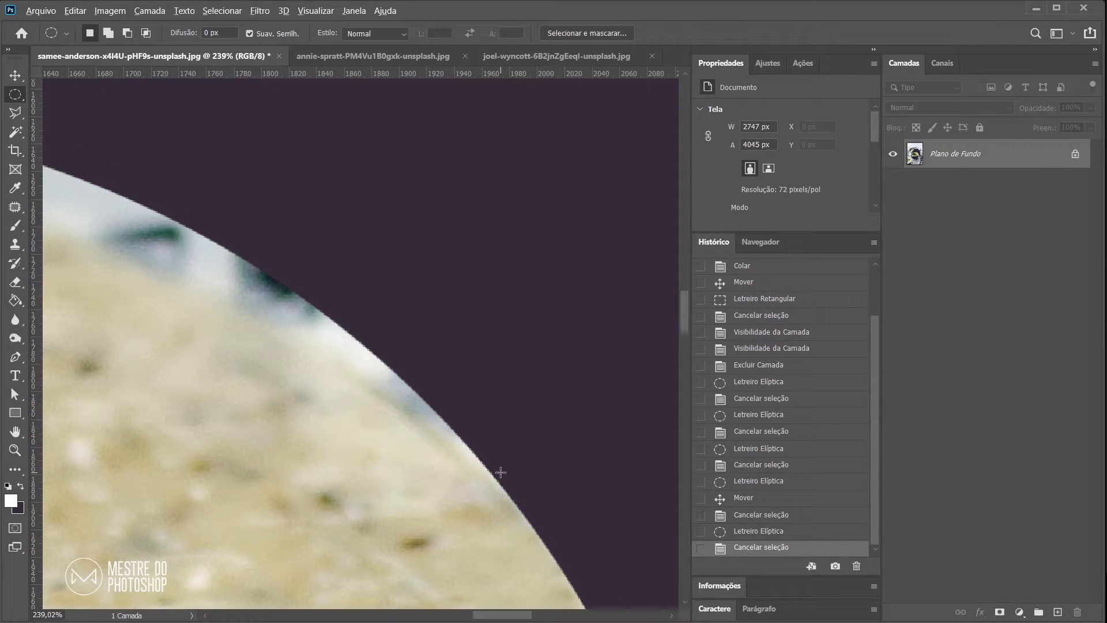
drag(500, 472, 378, 259)
scroll(473, 320, down, 4)
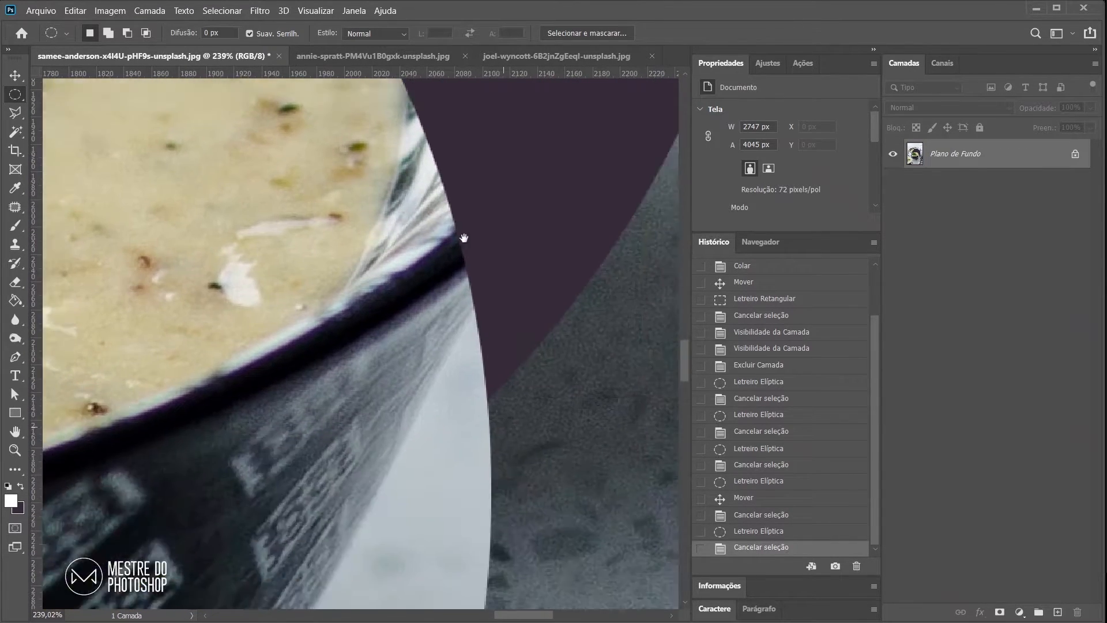
scroll(473, 320, down, 6)
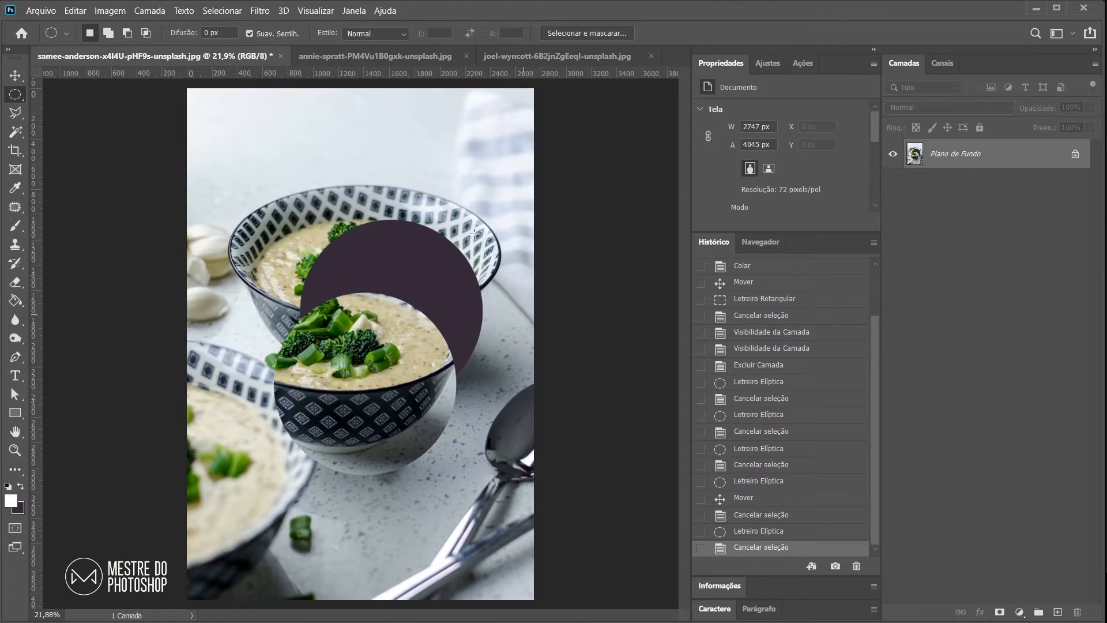
- Switch to the Rectangular Marquee tool, undo the move of the circular bowl area, and leave the photo without a selection
drag(15, 94, 53, 93)
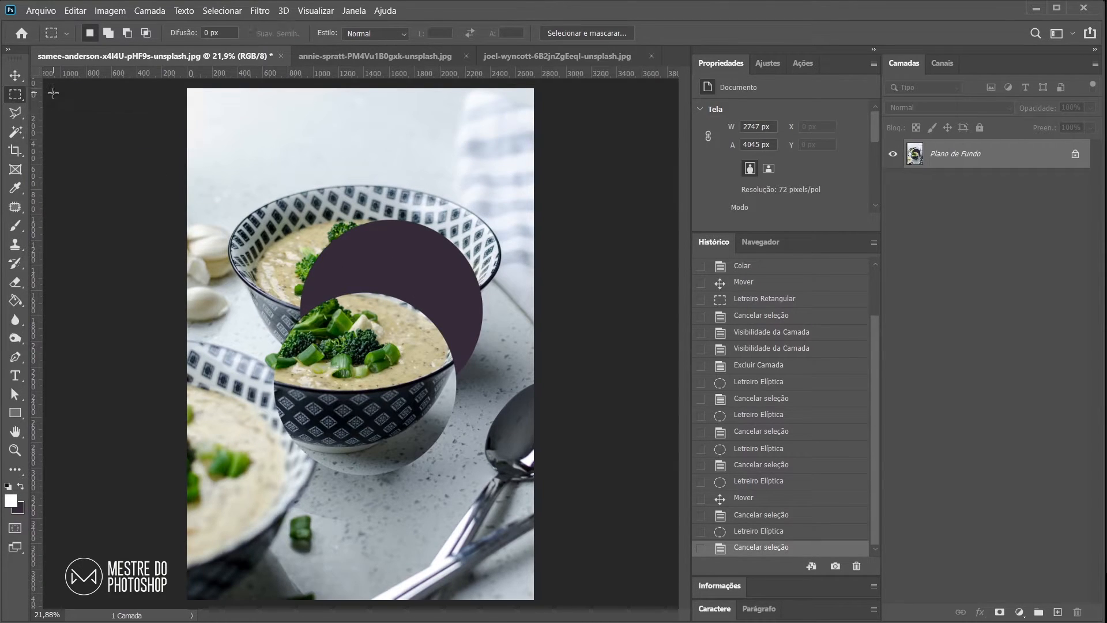
key(ctrl+z)
key(ctrl+z)
key(ctrl+z)
key(ctrl+z)
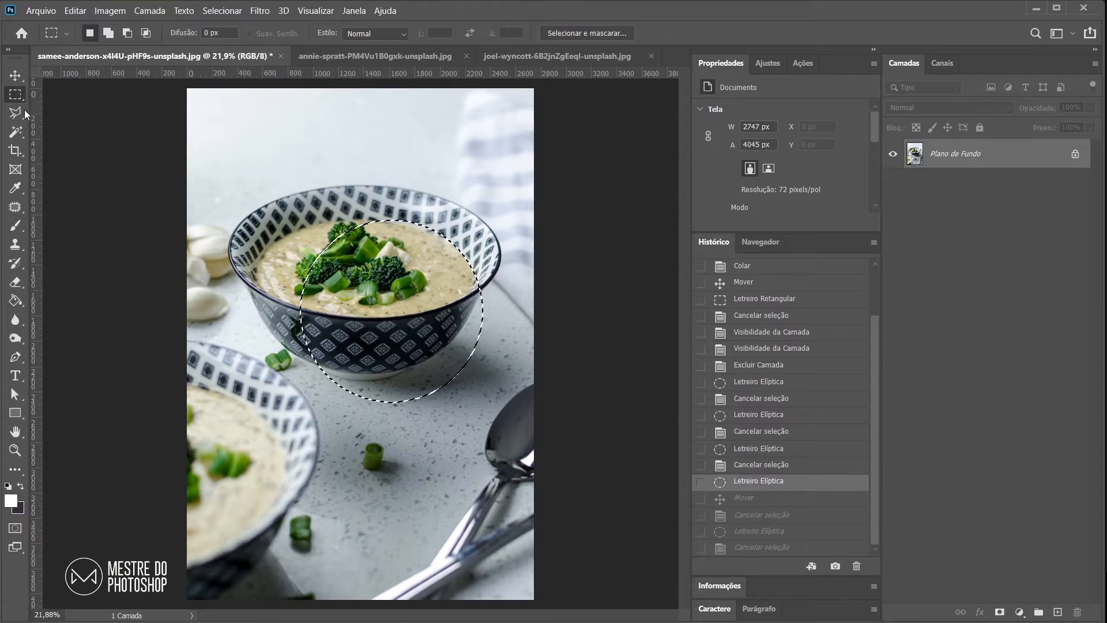
key(ctrl+shift+z)
key(ctrl+shift+z)
key(ctrl+shift+z)
key(ctrl+shift+z)
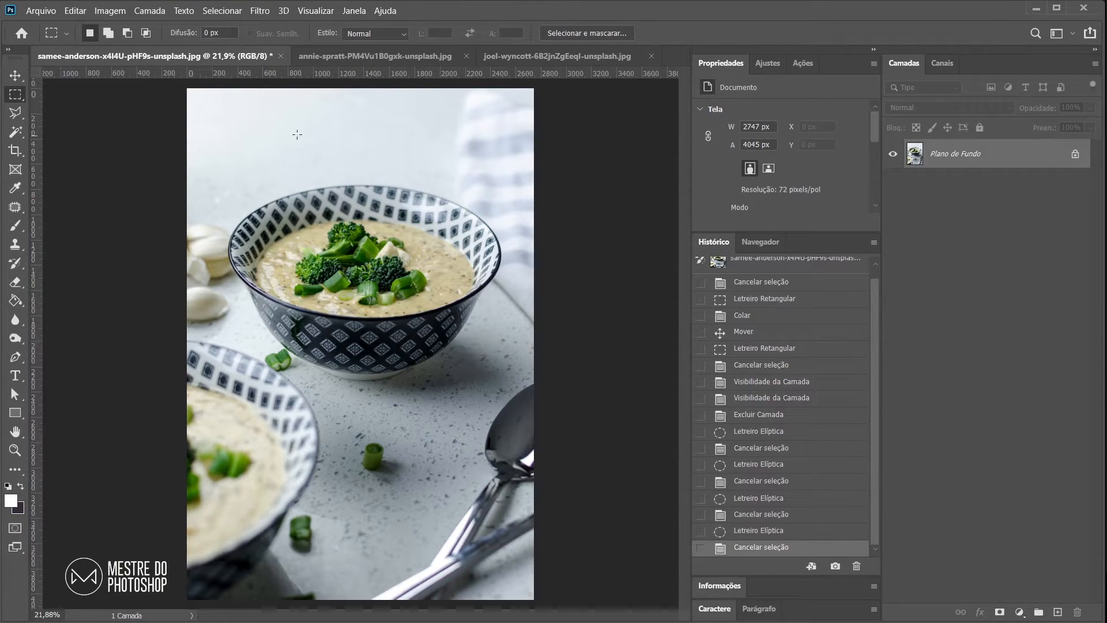
- Keep the marquee style at Normal, and draw and clear two freely proportioned rectangular selections over the bowl
click(371, 32)
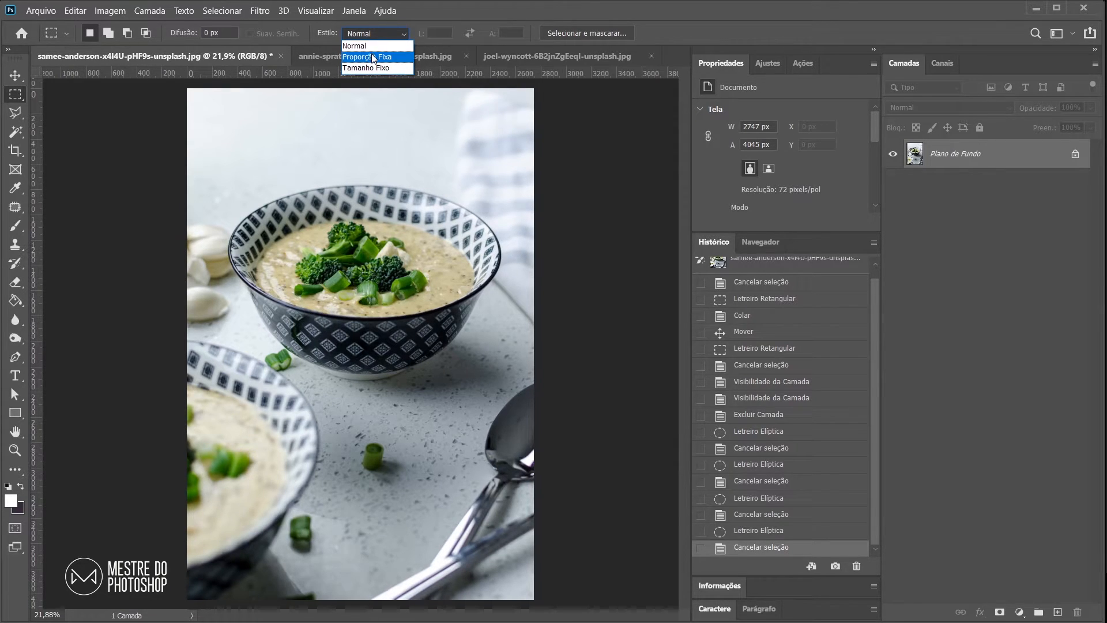
click(372, 47)
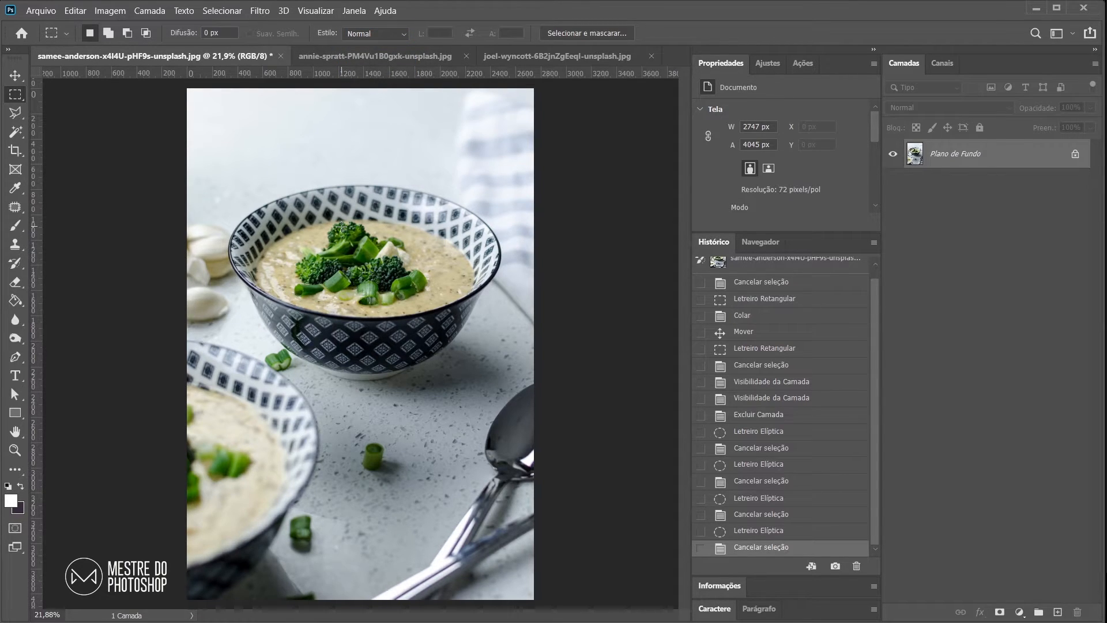
drag(234, 152, 407, 404)
click(469, 233)
drag(444, 173, 237, 380)
click(318, 374)
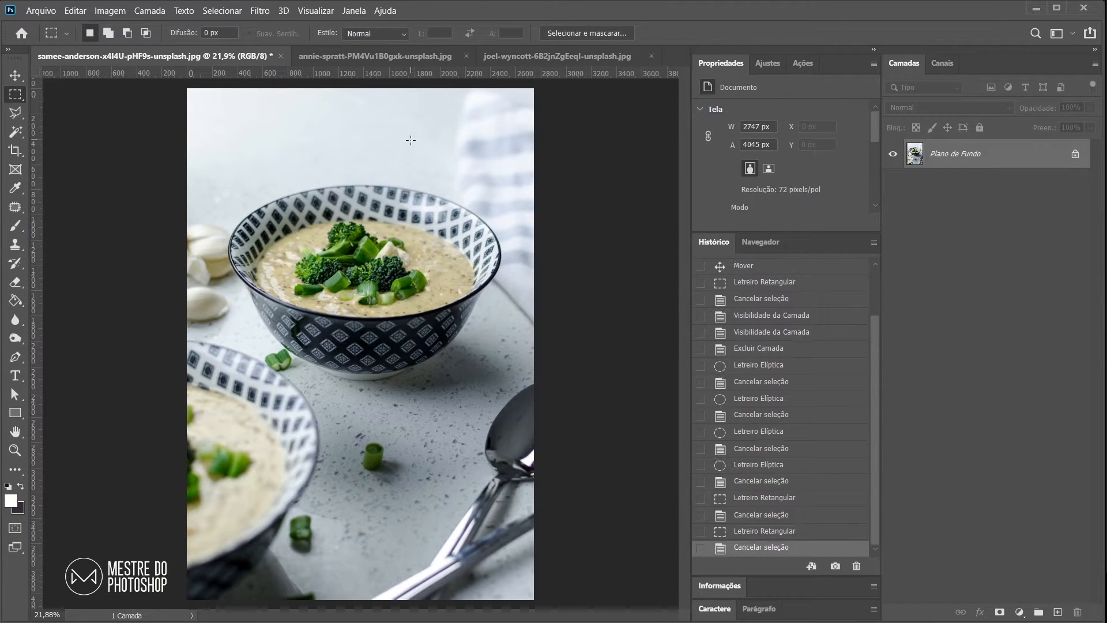
- Set the marquee style to Proporção Fixa at 5 by 7, draw a selection, reposition it over the bowl, and deselect
click(375, 33)
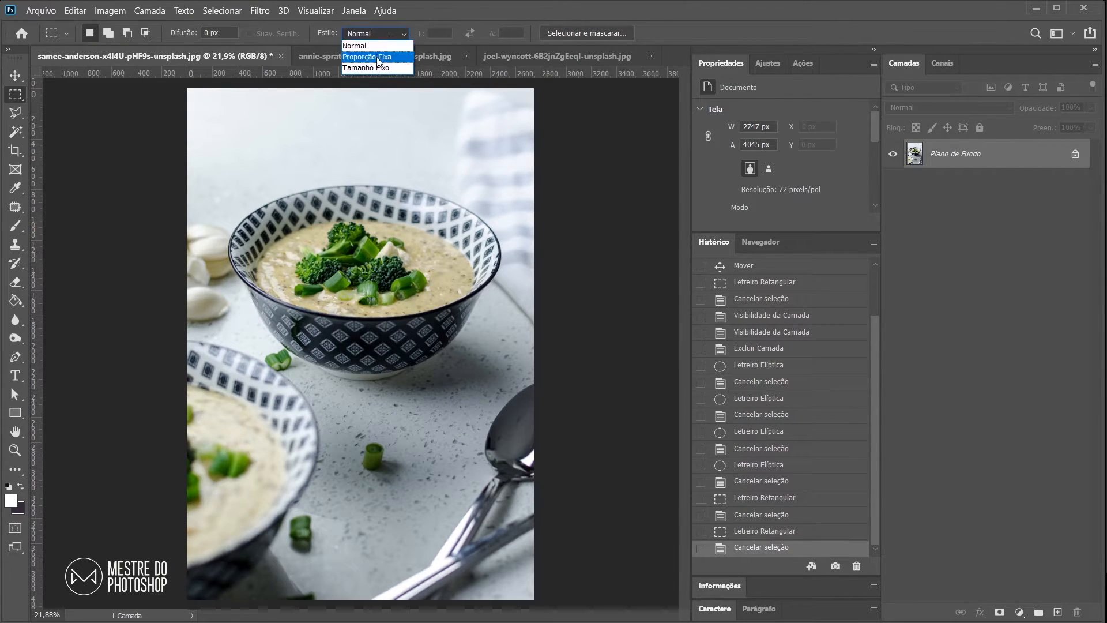
click(379, 52)
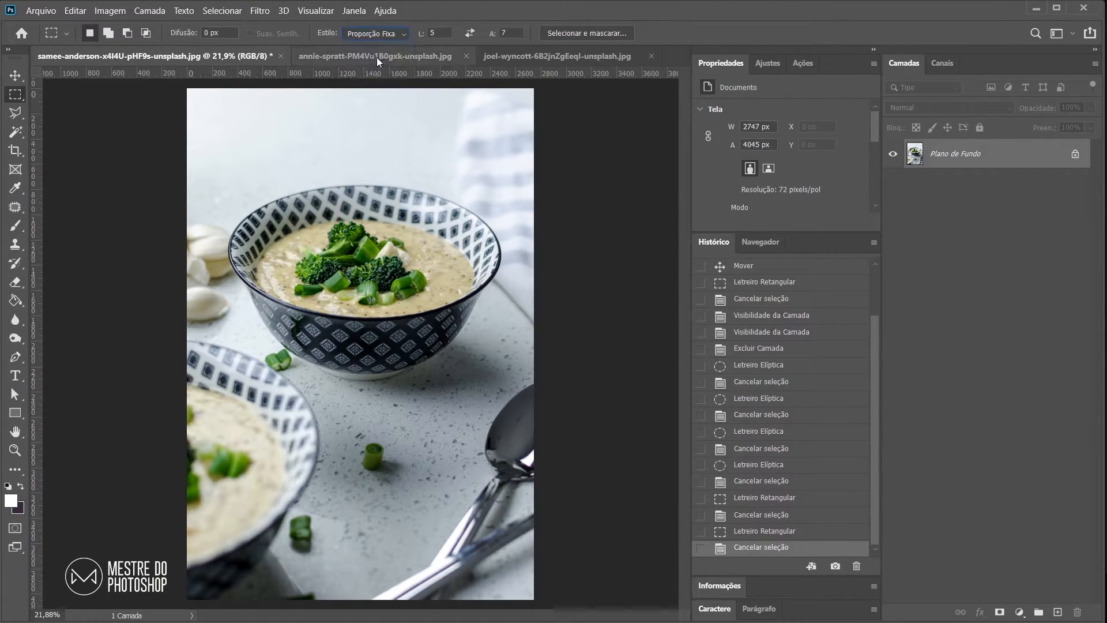
double_click(451, 33)
key(Tab)
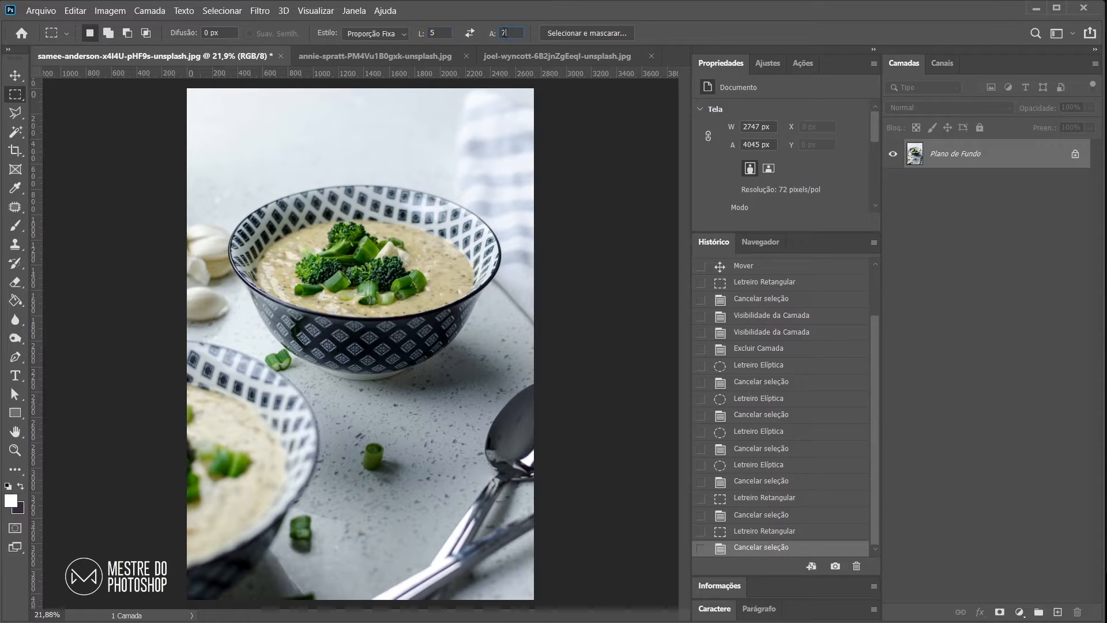
drag(196, 193, 400, 478)
drag(339, 376, 402, 425)
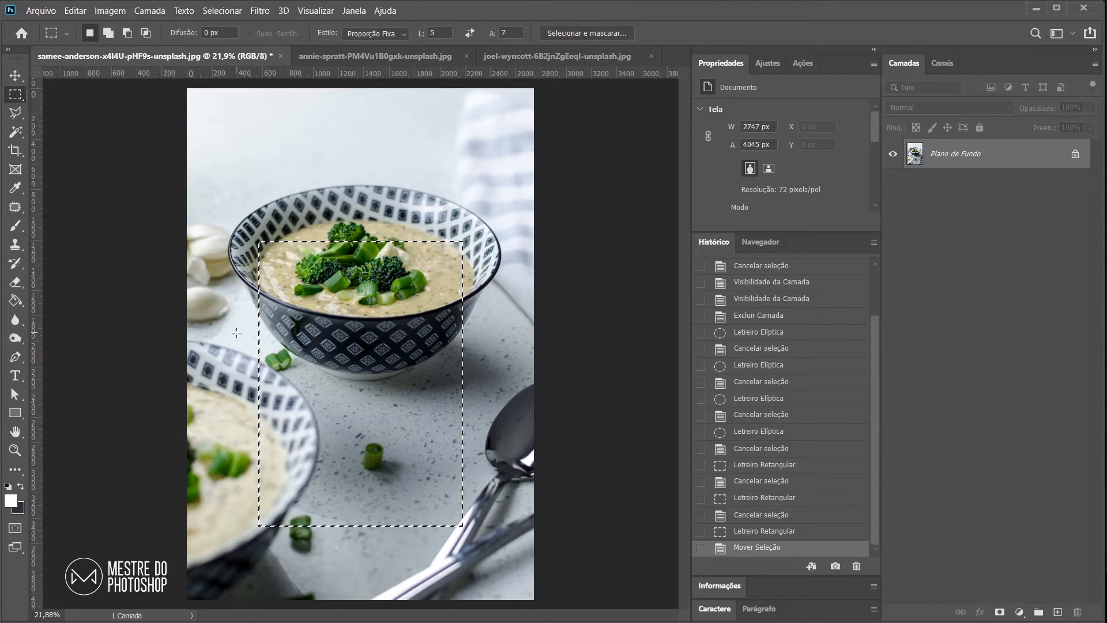
click(287, 249)
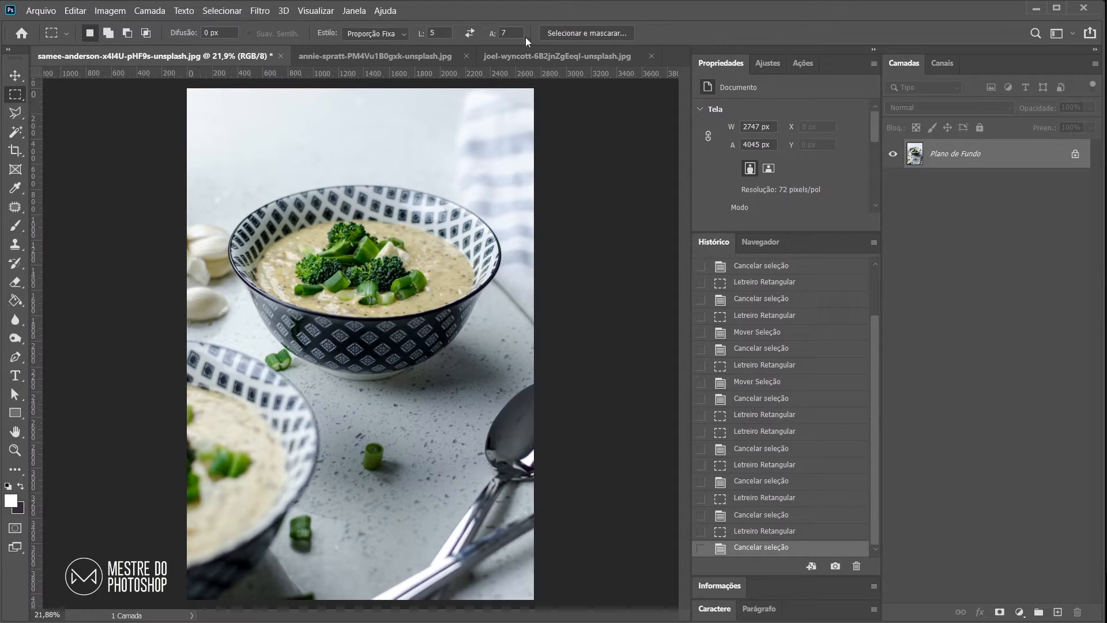
- Set the fixed proportion to 9 by 16, draw a selection nearly the photo's full height, and reposition it around the bowl
click(419, 35)
drag(240, 91, 525, 597)
mouse_move(354, 321)
mouse_down()
mouse_move(300, 319)
mouse_move(355, 319)
mouse_move(343, 319)
mouse_up()
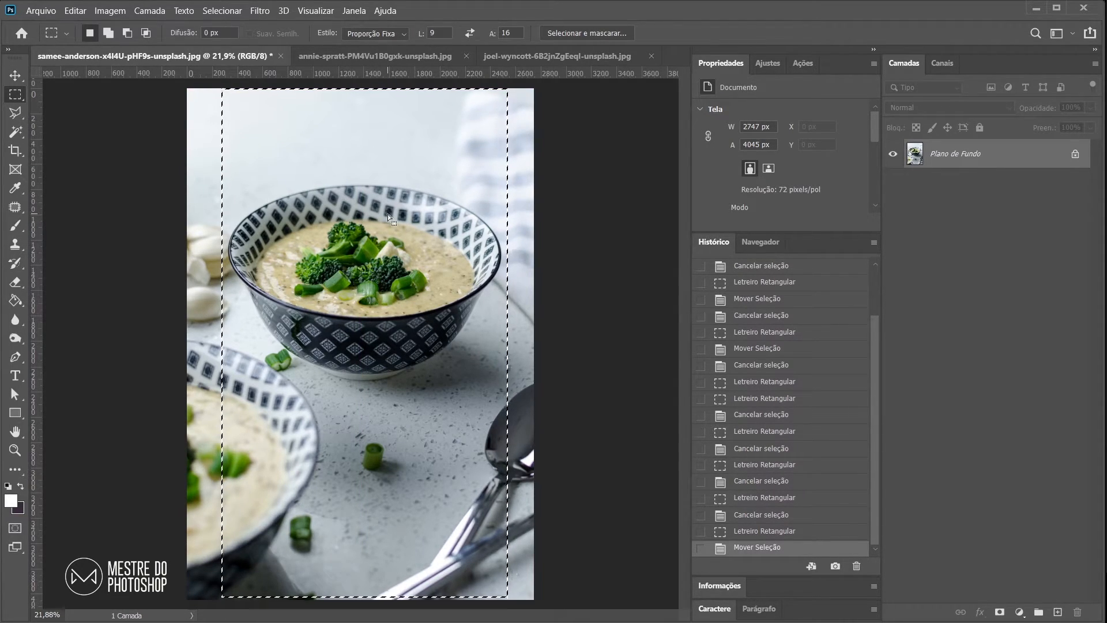
- Set the marquee style to Tamanho Fixo at 64 by 64 px and place small fixed-size selections over the bowl
click(375, 33)
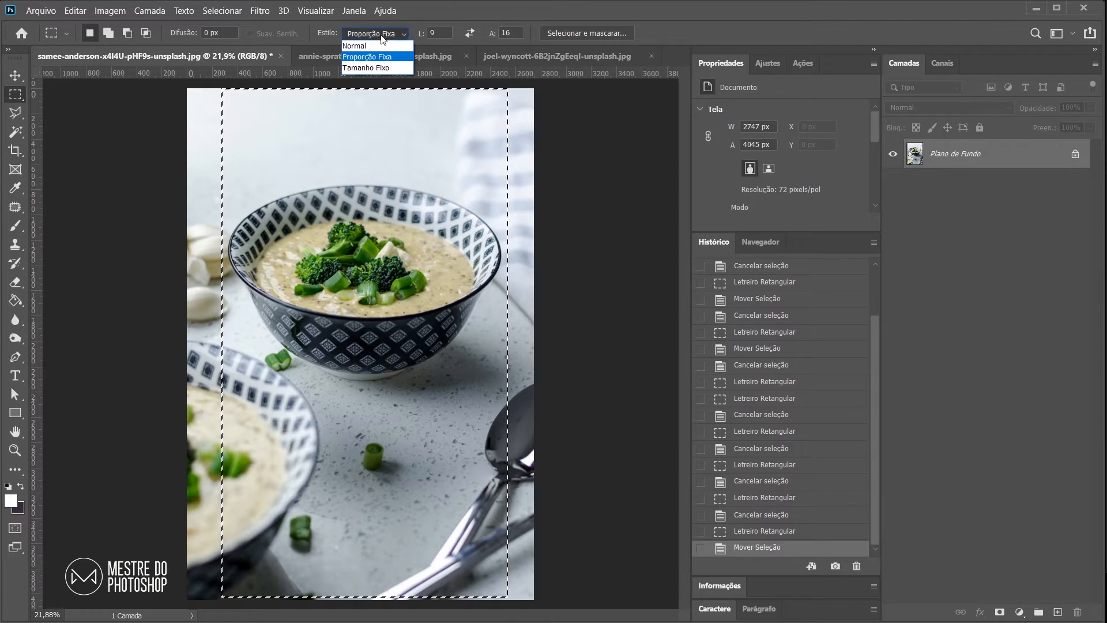
click(381, 62)
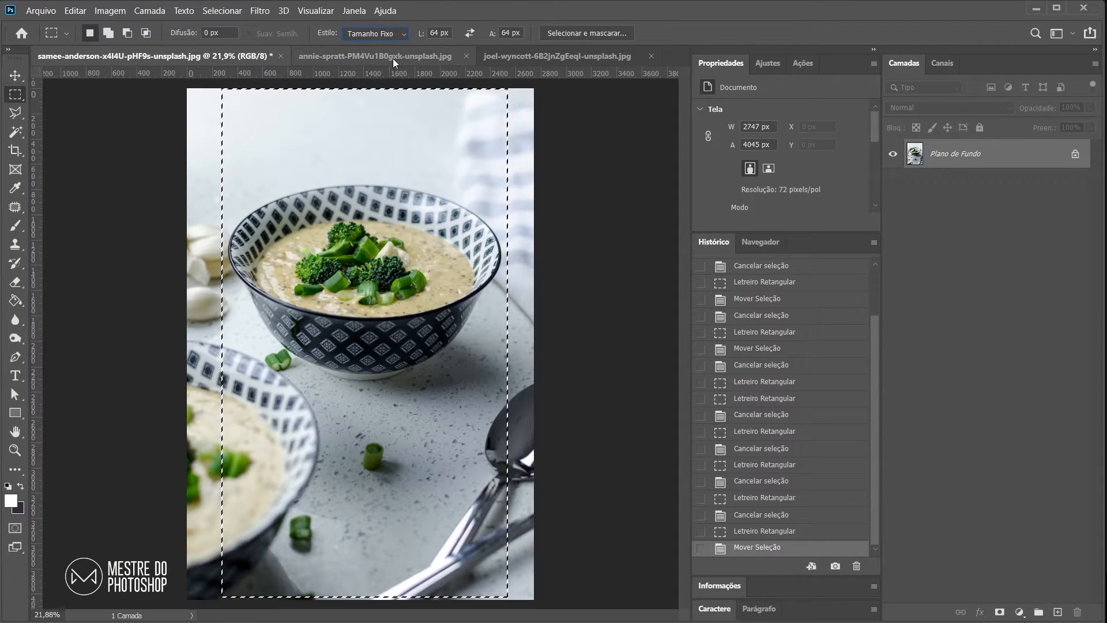
click(527, 188)
drag(292, 188, 388, 281)
click(387, 209)
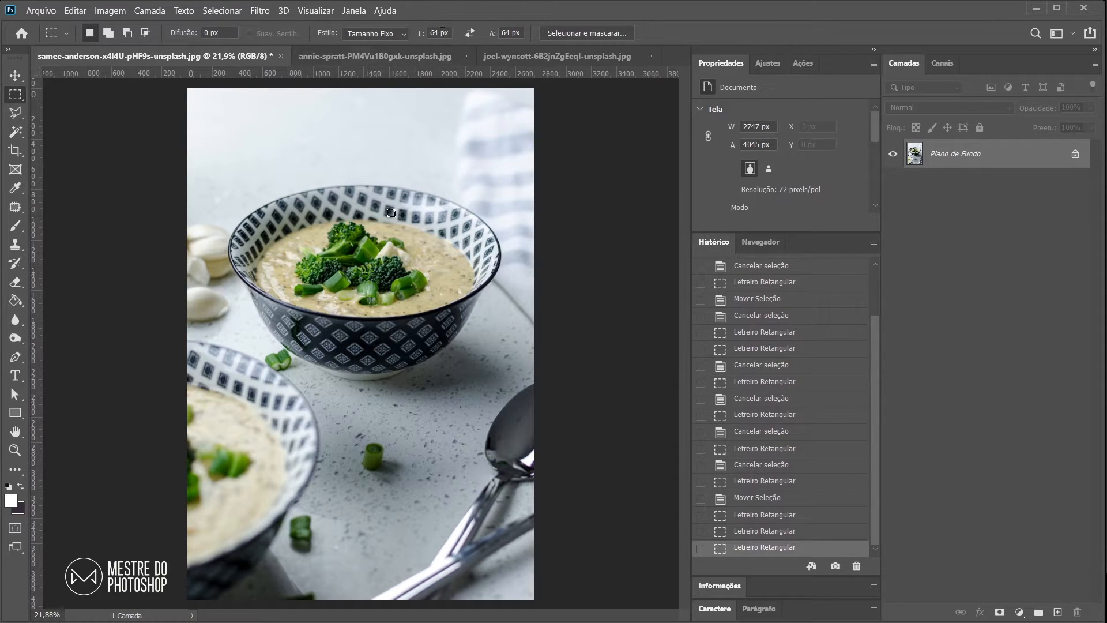
scroll(398, 218, up, 8)
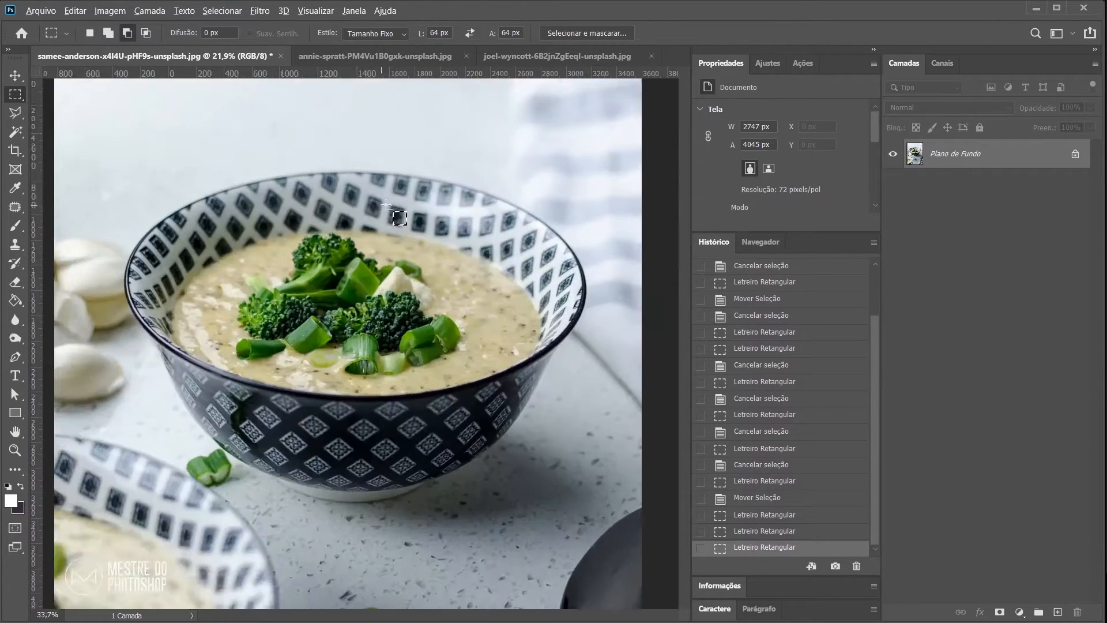
scroll(410, 227, down, 10)
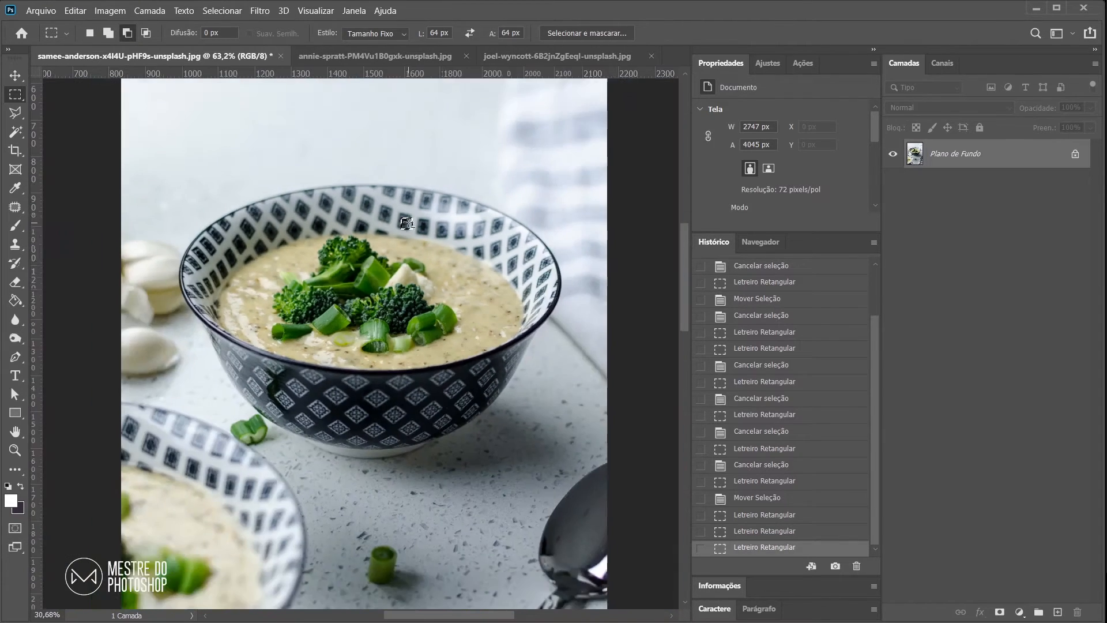
scroll(386, 215, up, 2)
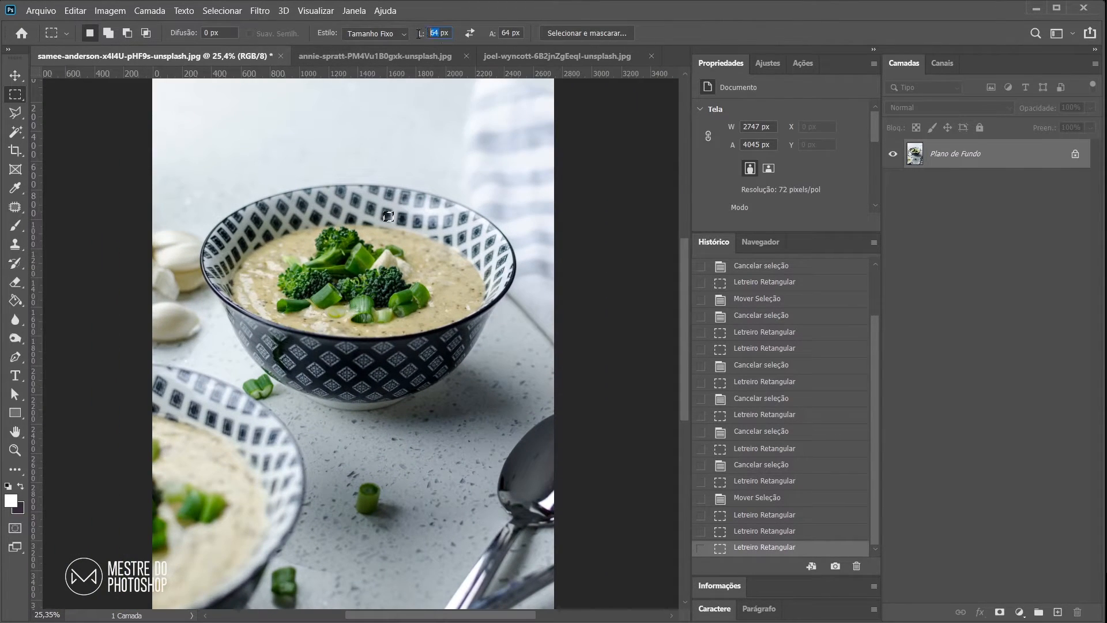
- Set the fixed size to 250 by 250 px, place square selections, and position one around the green onion piece below the bowl
drag(511, 32, 497, 36)
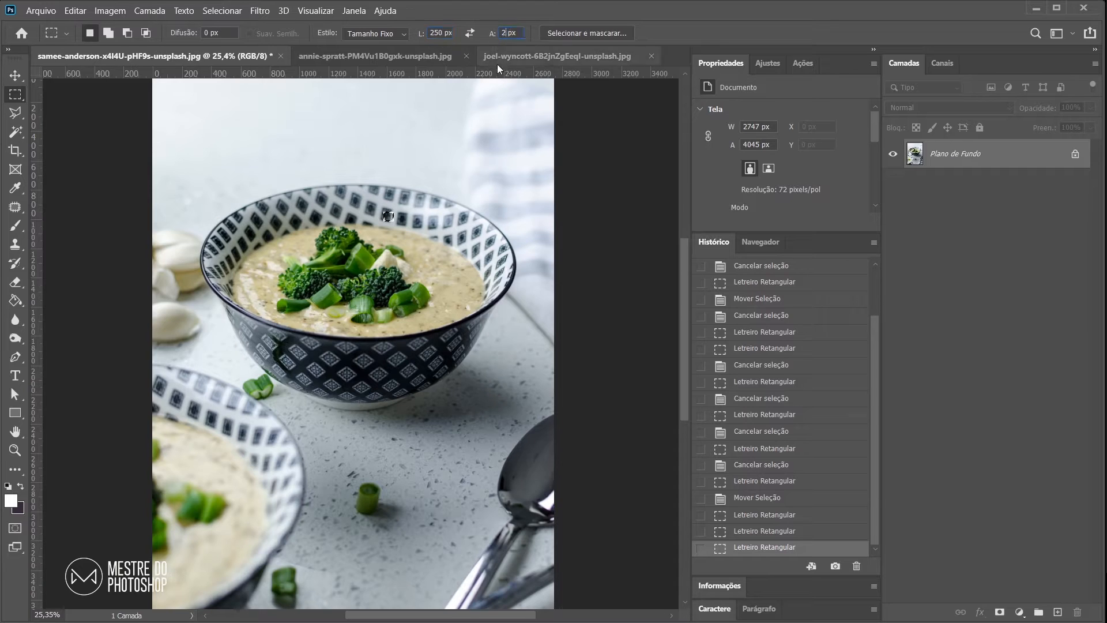
text(250)
drag(418, 192, 410, 375)
click(418, 416)
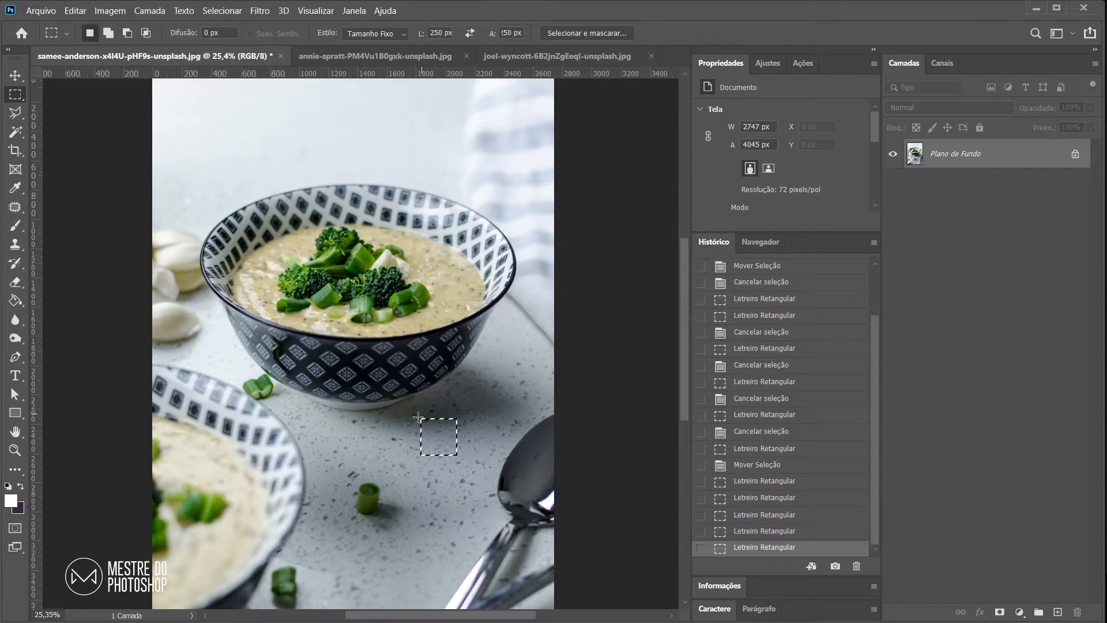
drag(381, 327, 444, 428)
drag(346, 494, 365, 517)
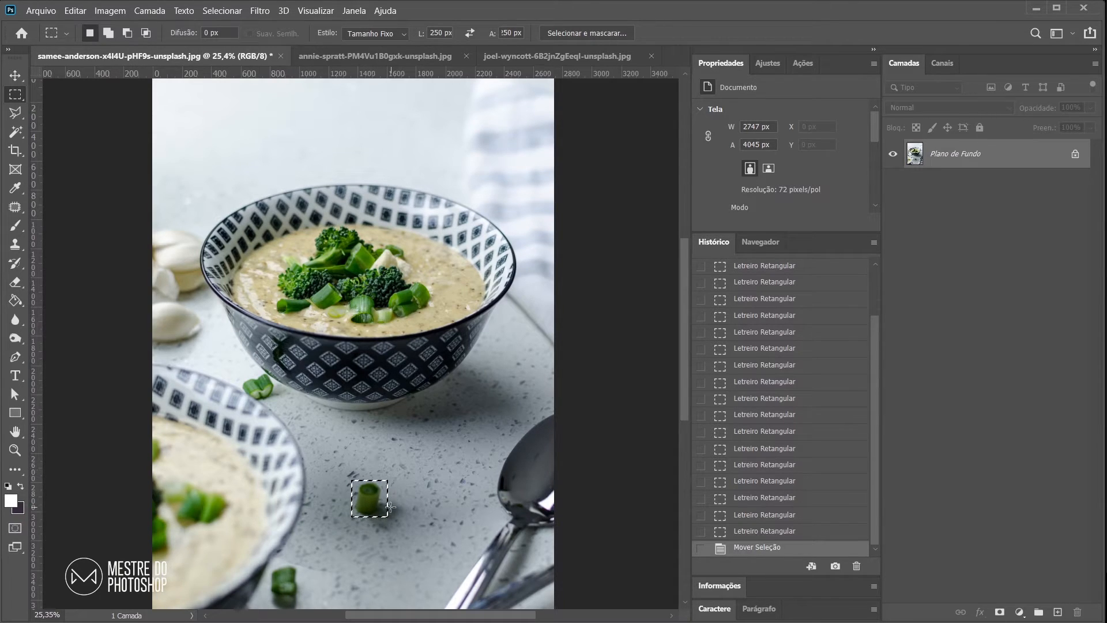
- Place 250 px square selections at several spots on the photo, ending beside the bowl's lower rim
click(412, 432)
click(500, 335)
click(341, 363)
click(385, 266)
click(234, 439)
click(335, 499)
click(495, 345)
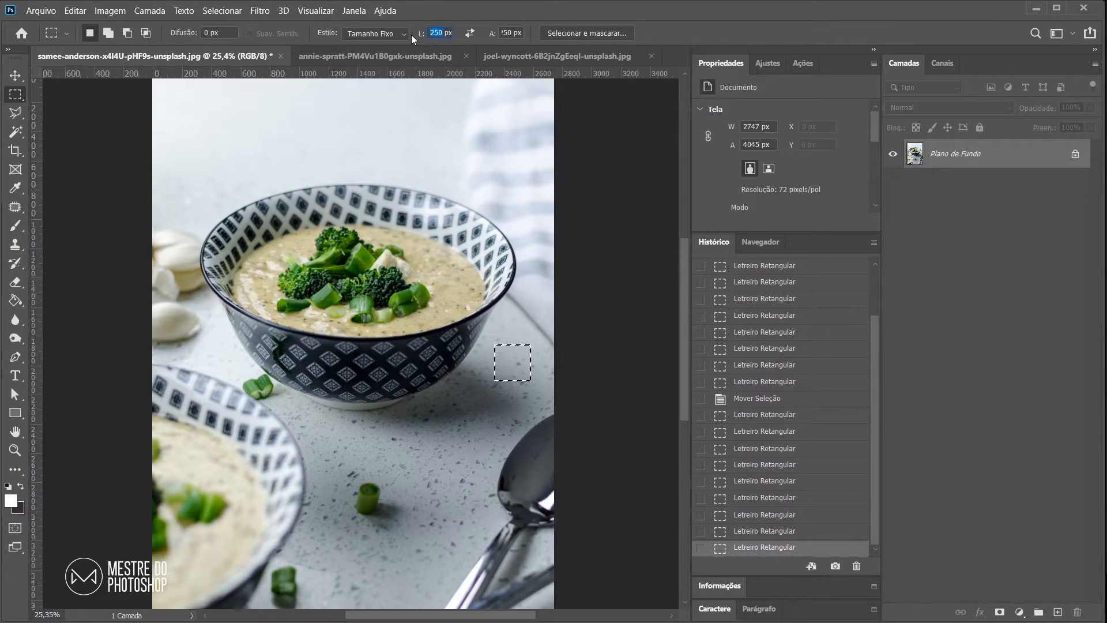
- Set the fixed selection width to 600 px and place wide 600 by 250 px selections over the photo
text(60)
click(382, 457)
click(350, 282)
drag(333, 472, 439, 225)
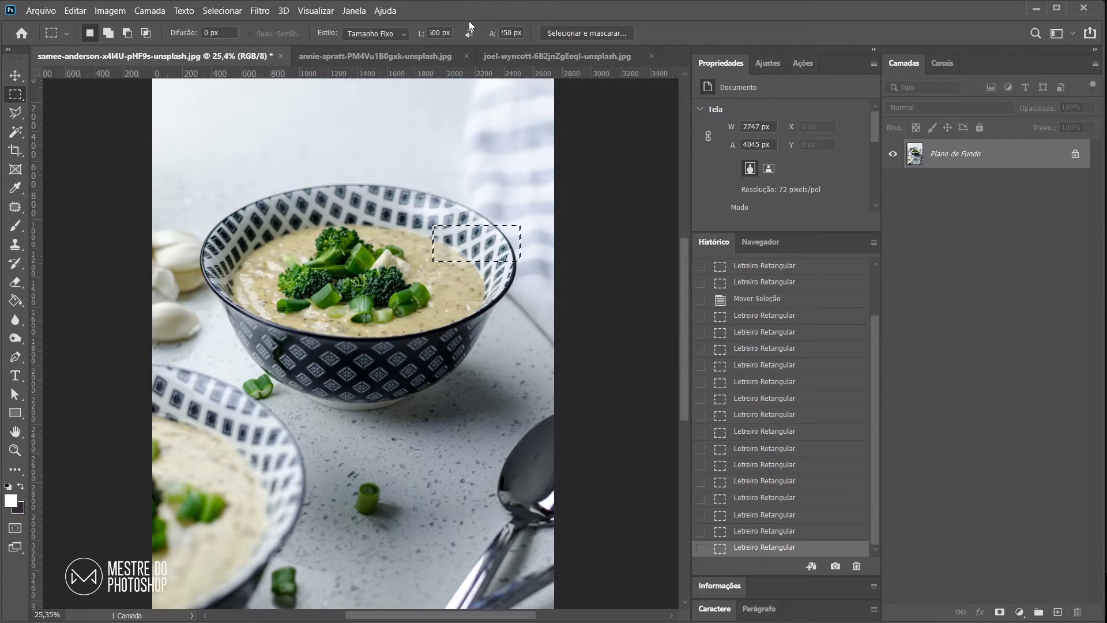
- Swap the fixed dimensions to 250 by 600 px and place tall selections, ending on the striped cloth
drag(313, 293, 322, 395)
click(439, 382)
drag(346, 300, 304, 382)
click(484, 142)
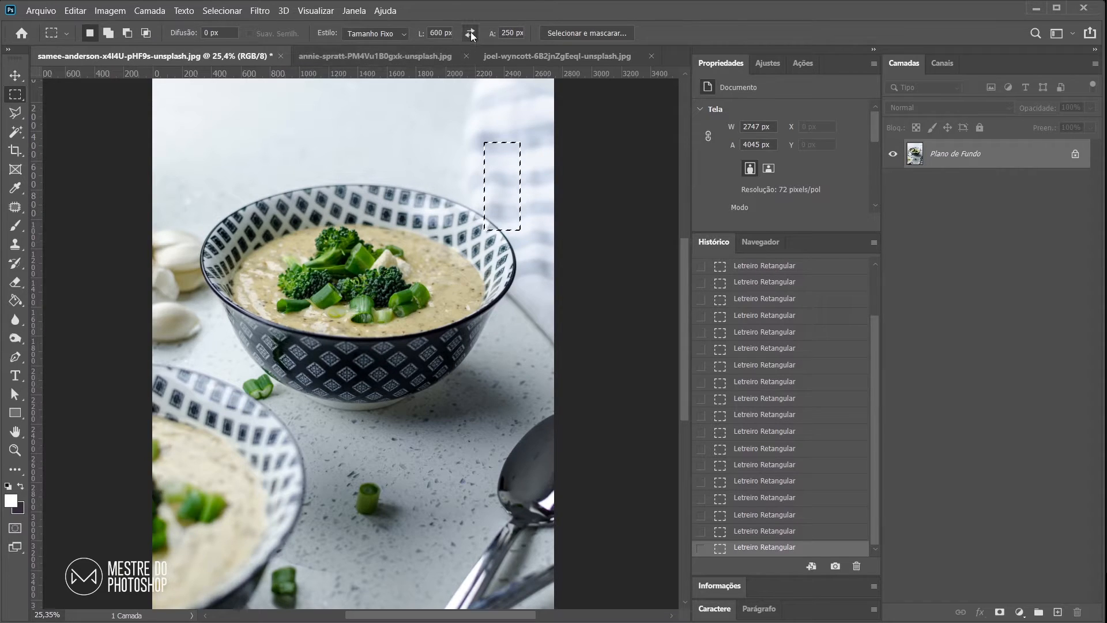
- Set the style to Proporção Fixa at 16 by 9, draw and clear a selection, and draw another across the bowl
click(382, 33)
click(470, 33)
click(200, 227)
drag(200, 227, 549, 432)
click(158, 155)
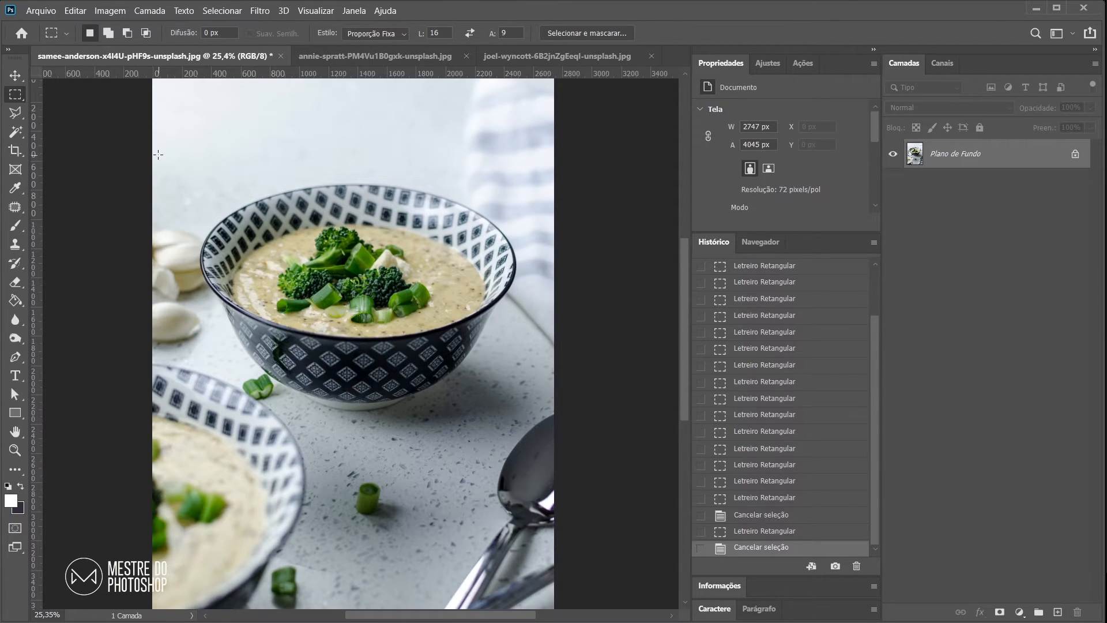
drag(160, 143, 563, 348)
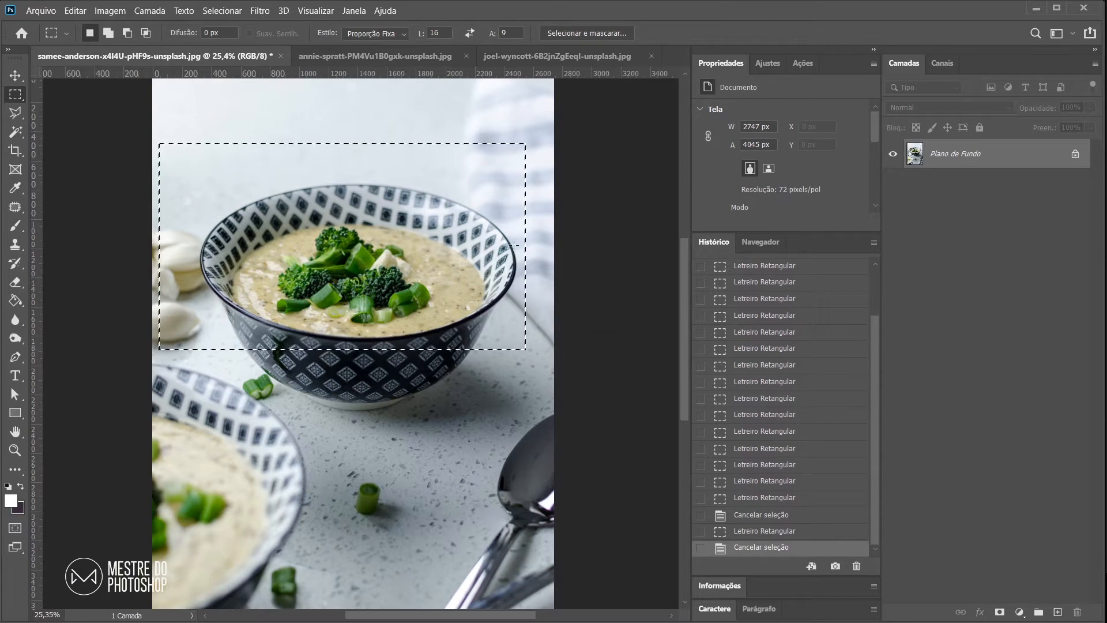
- Set the style to Tamanho Fixo at 1920 by 1080 px and place a landscape selection over the bowl
click(406, 33)
click(372, 69)
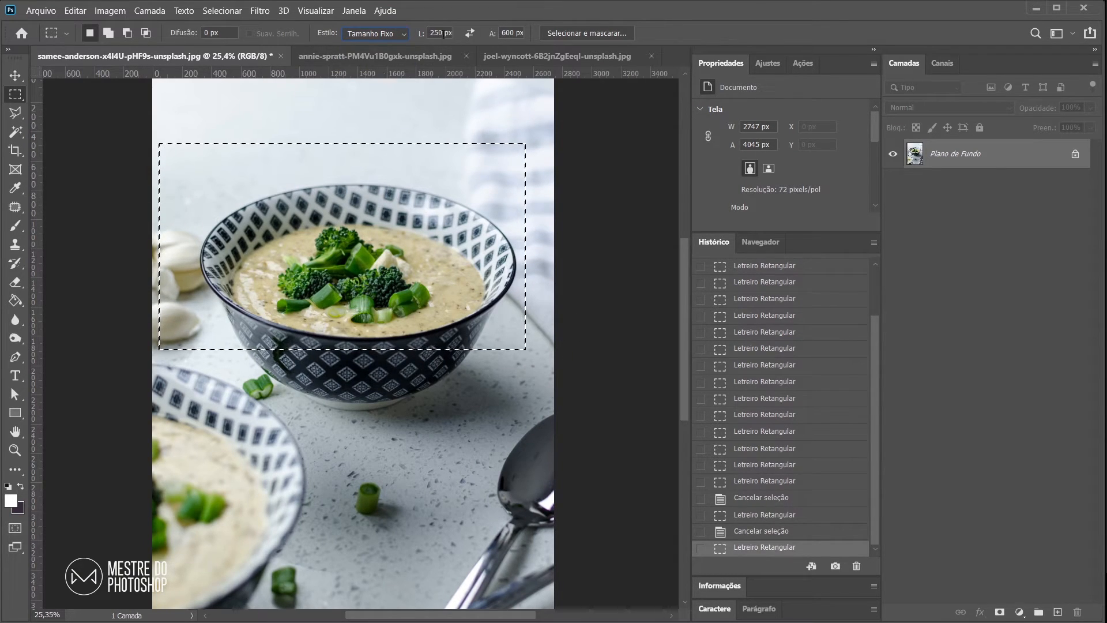
text(1920)
text(1080)
drag(326, 134, 273, 123)
- Swap the fixed size to 1080 by 1920 px and place a portrait selection over the middle of the bowl
click(470, 33)
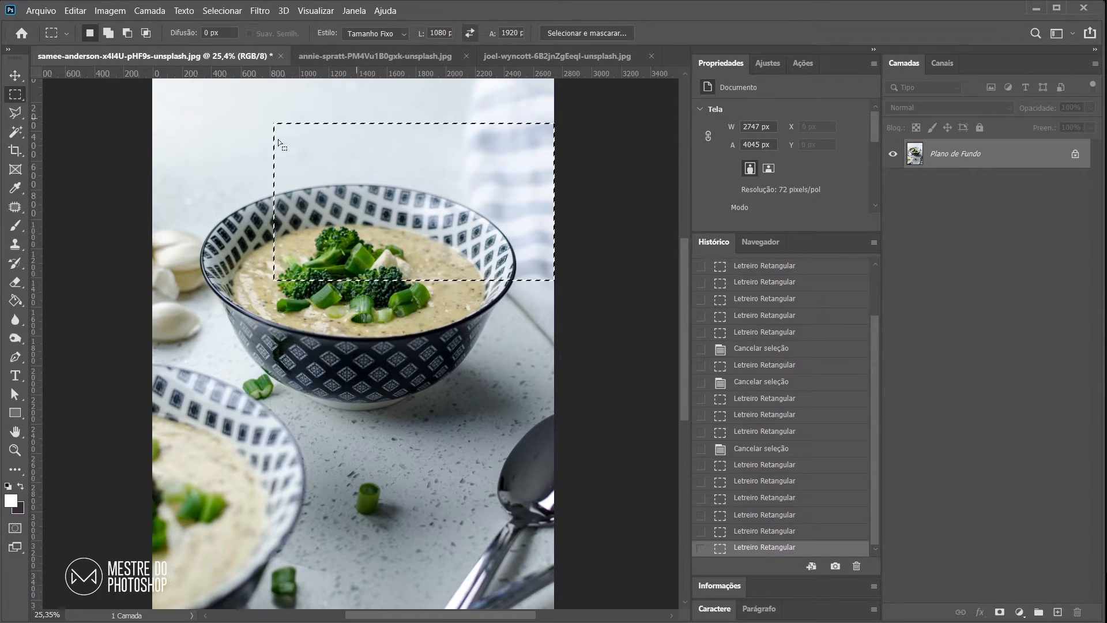
click(238, 137)
click(385, 133)
drag(242, 159, 275, 135)
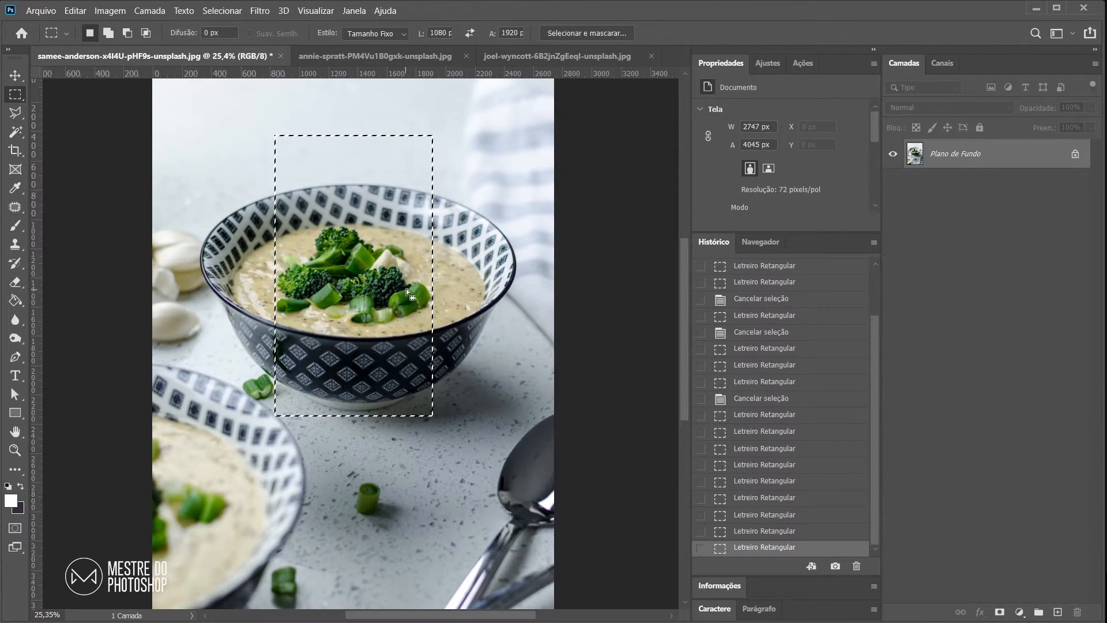
- Check the photo's width and height in the Tamanho da Imagem dialog and close it without changes
scroll(340, 275, up, 5)
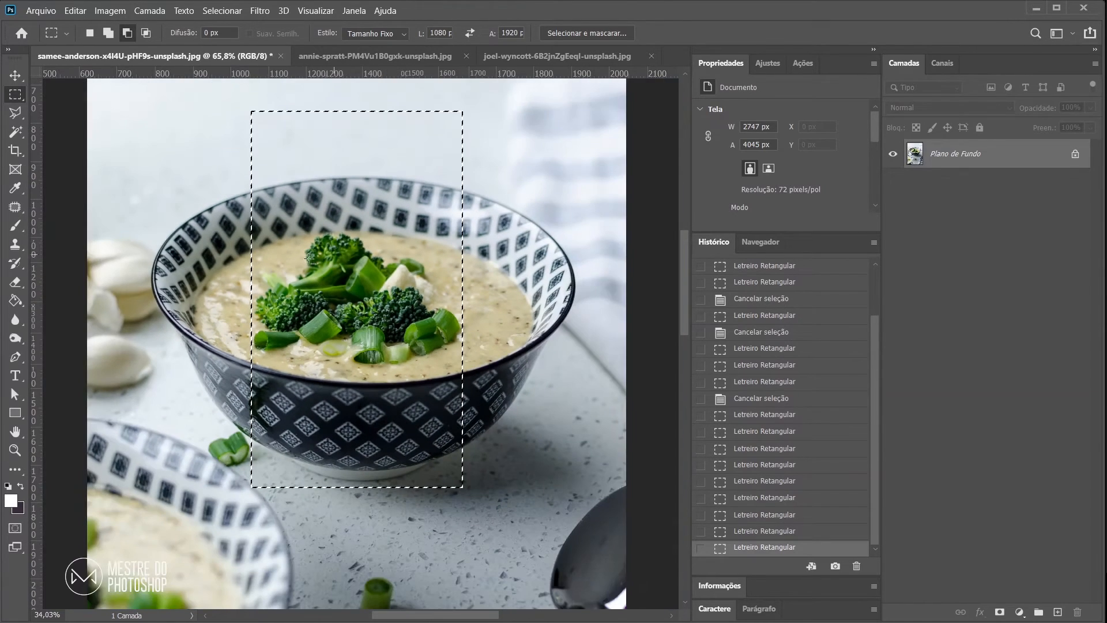
scroll(310, 260, down, 3)
click(110, 10)
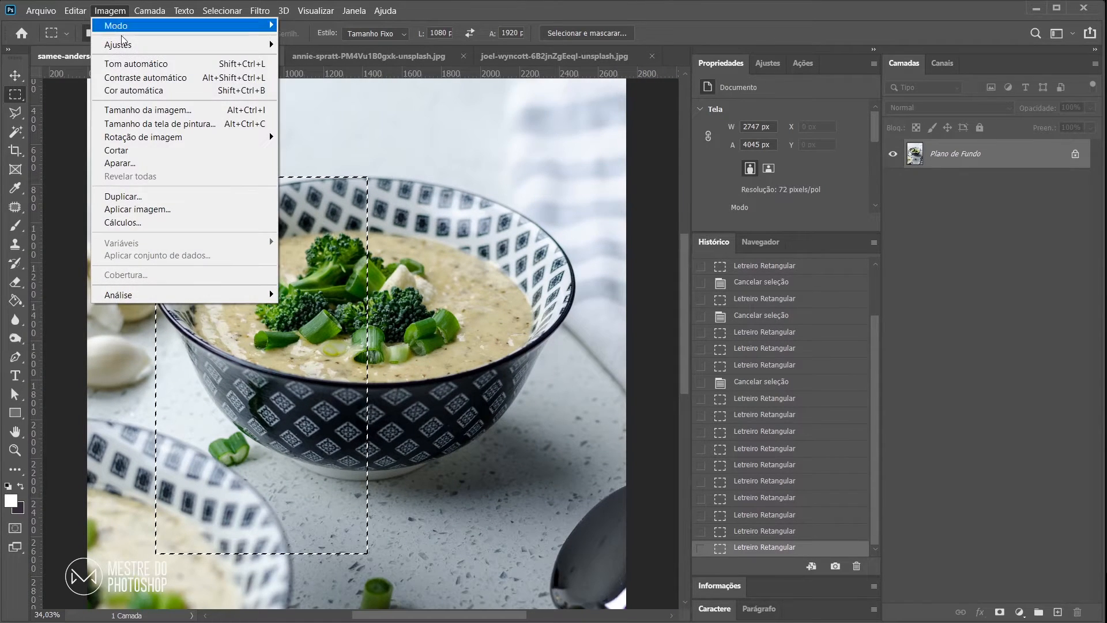
click(162, 111)
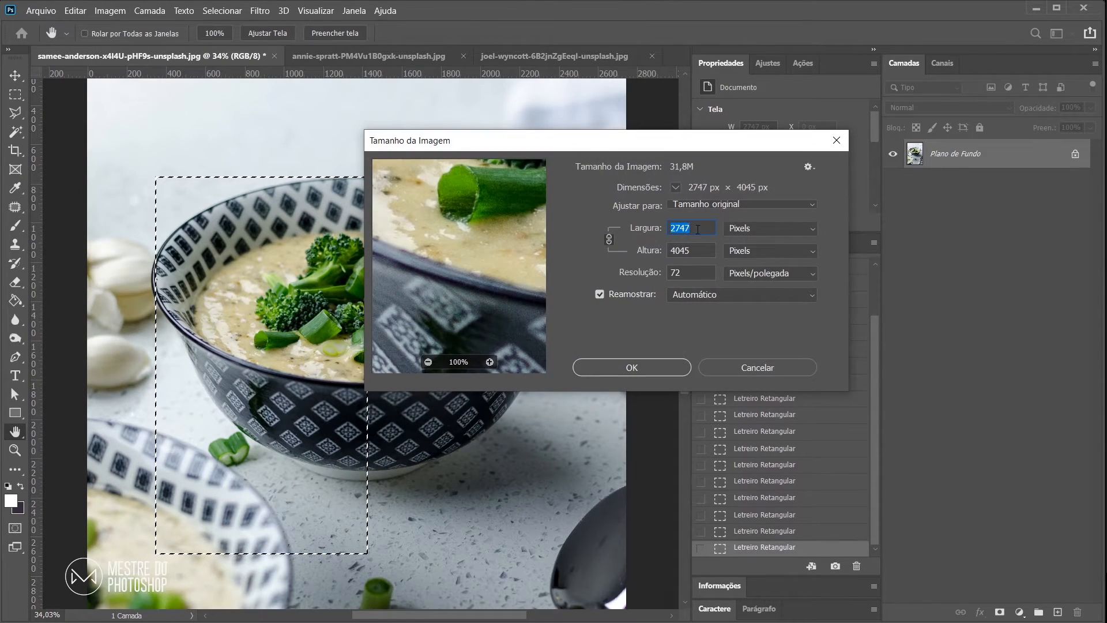
key(Tab)
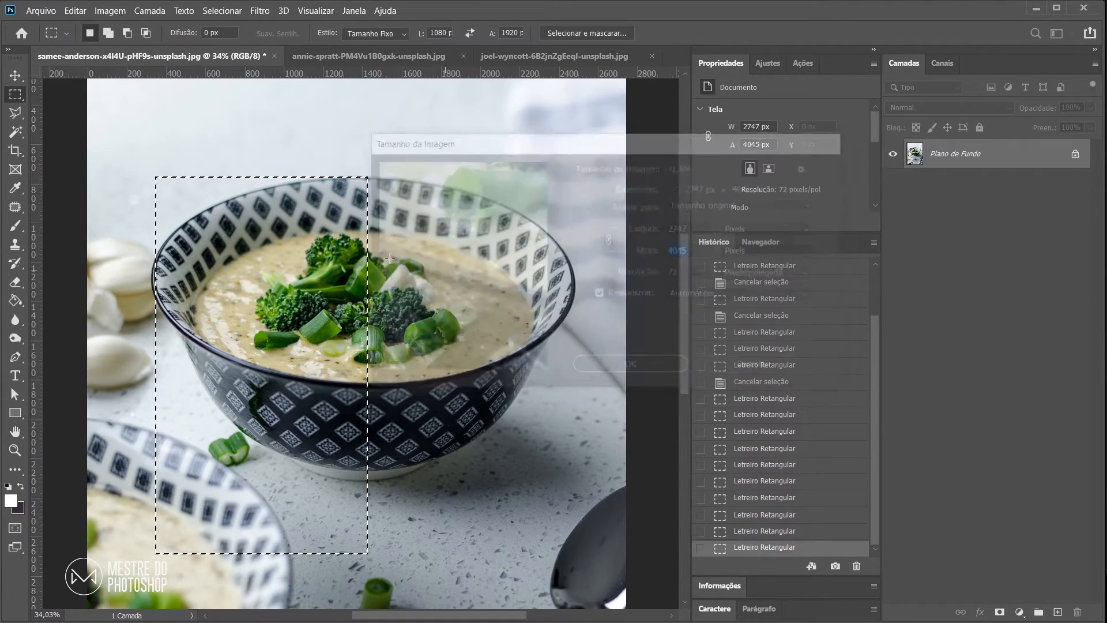
- Reposition the 1080 by 1920 px selection around the middle of the bowl
drag(270, 276, 366, 204)
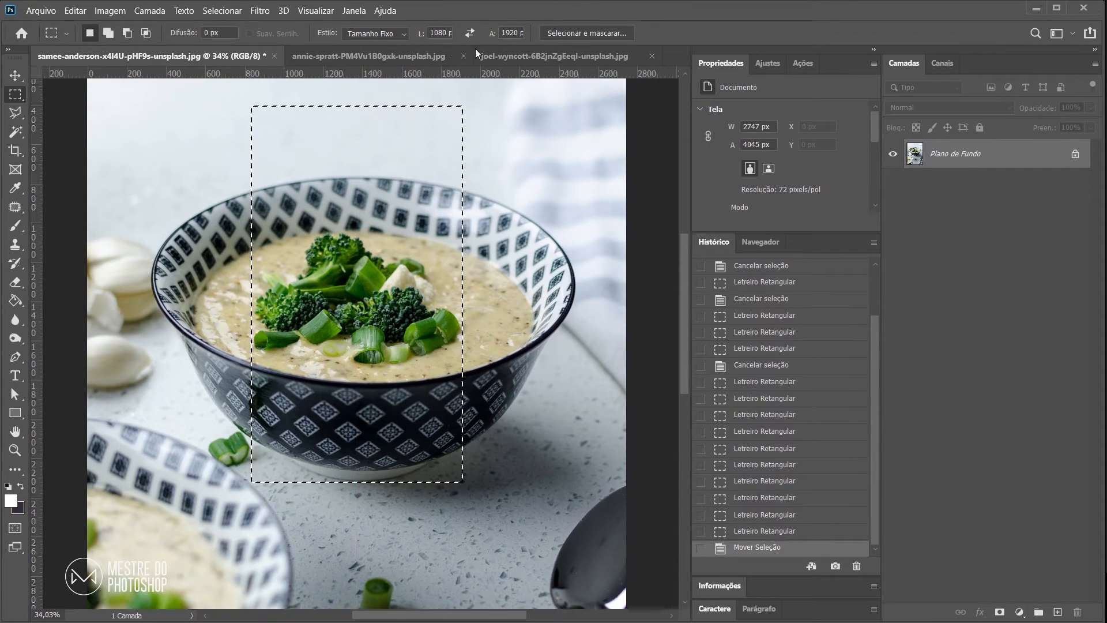
drag(386, 288, 391, 312)
click(391, 312)
- Return the marquee style to Normal, draw freely sized selections over the photo, reposition one, and deselect
click(375, 33)
click(389, 53)
drag(209, 110, 605, 601)
scroll(453, 385, down, 3)
click(294, 181)
drag(294, 181, 546, 519)
drag(341, 303, 333, 220)
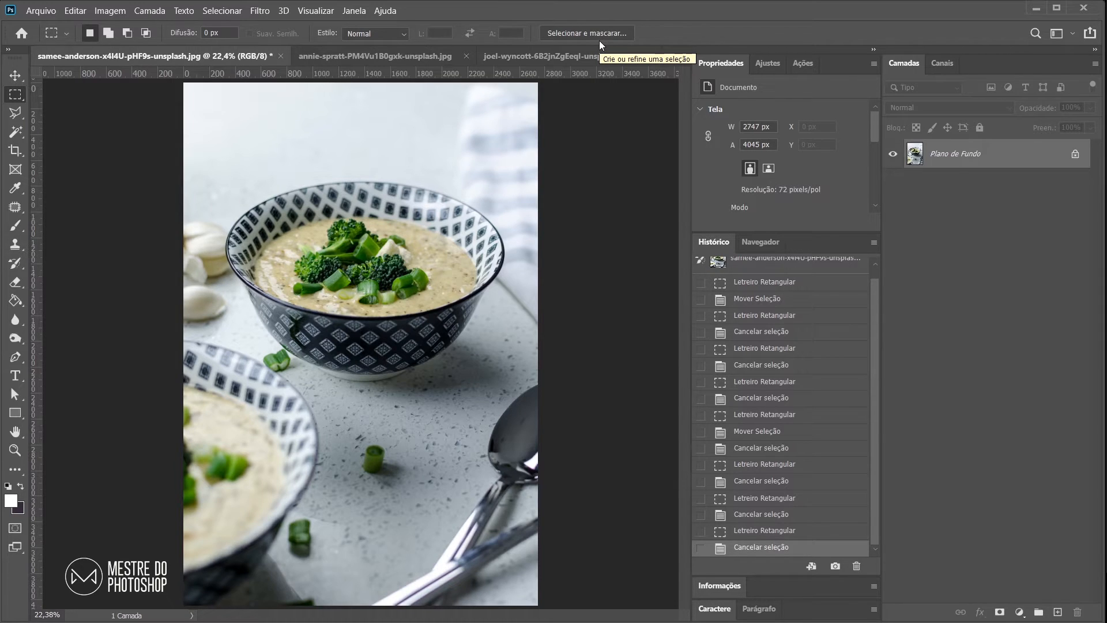
- Draw a square selection around the green onion piece below the bowl and reposition it slightly
scroll(435, 352, up, 5)
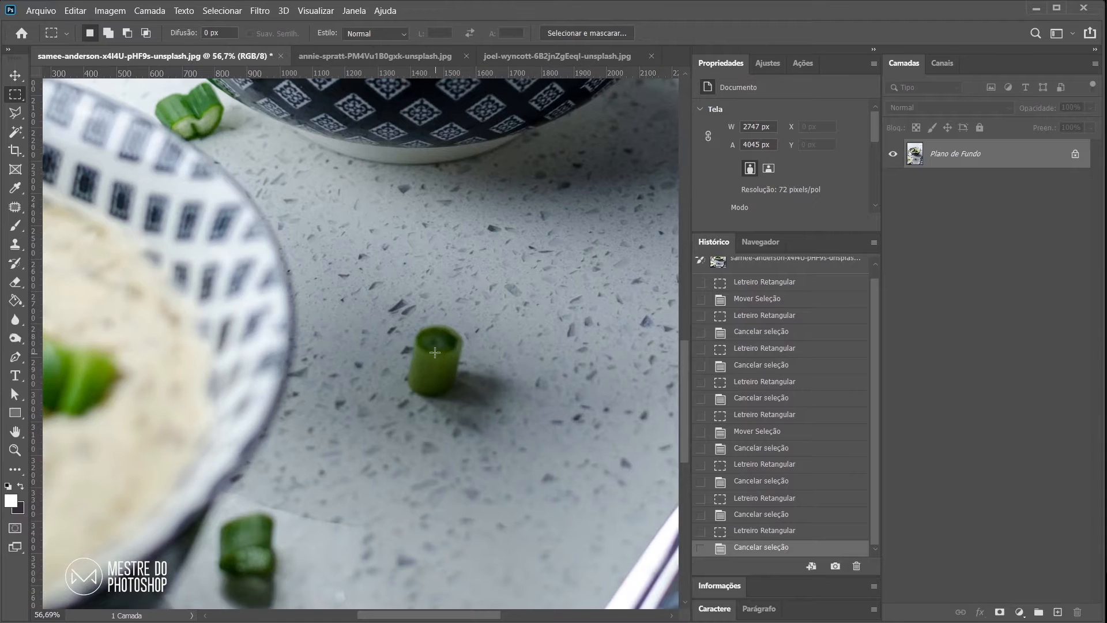
drag(431, 357, 531, 465)
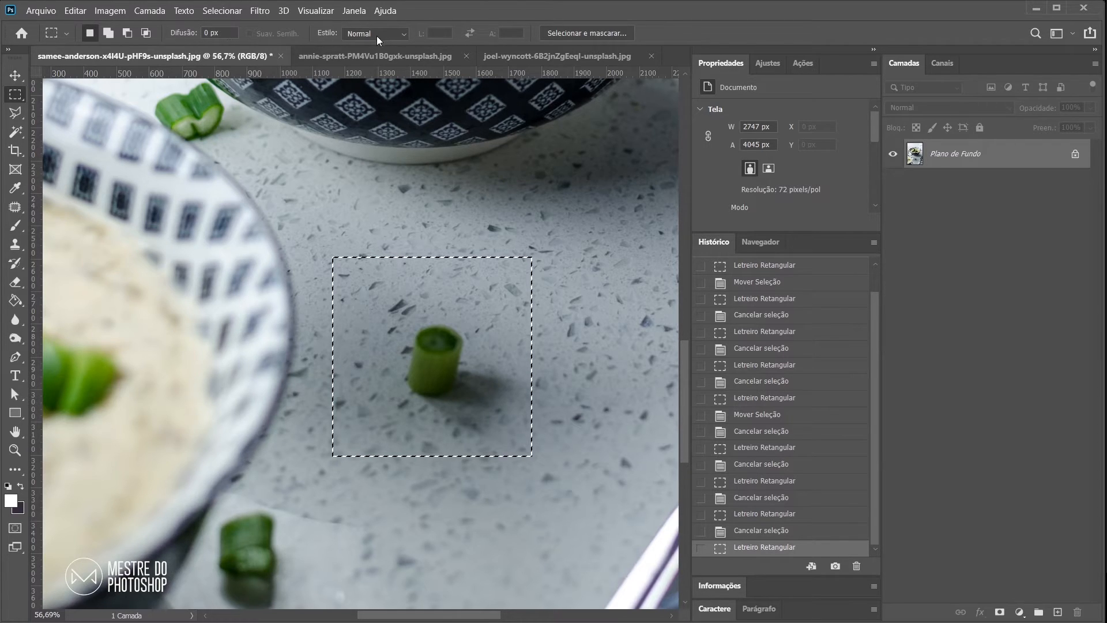
drag(459, 355, 463, 360)
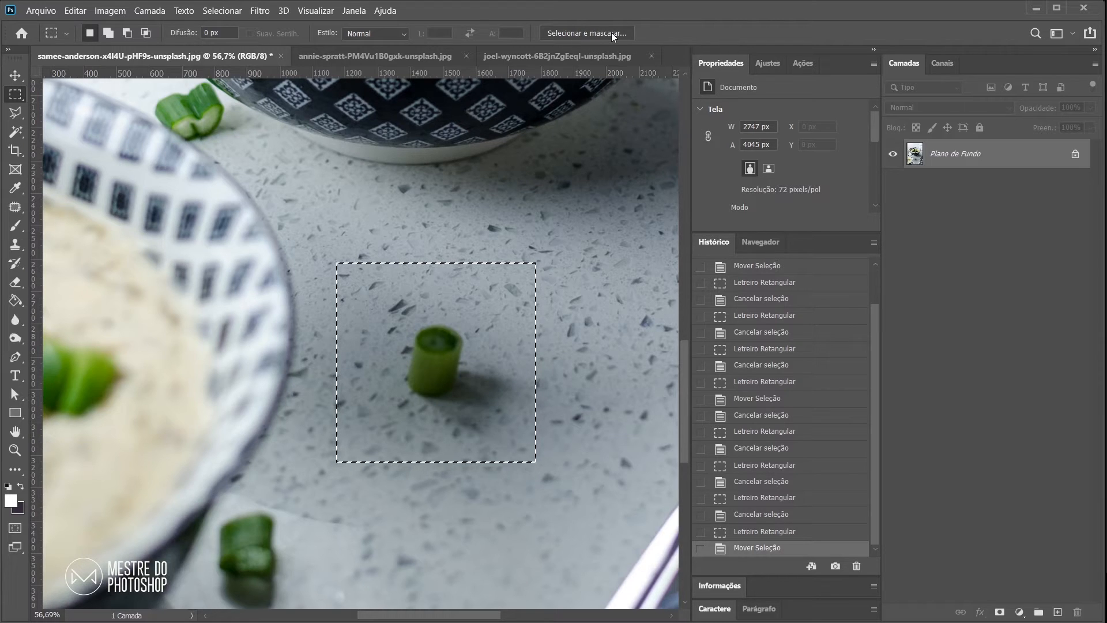
- Open Selecionar e mascarar for the green onion selection and set Difusão to 25,2 px, then increase it to 74,2 px
click(611, 32)
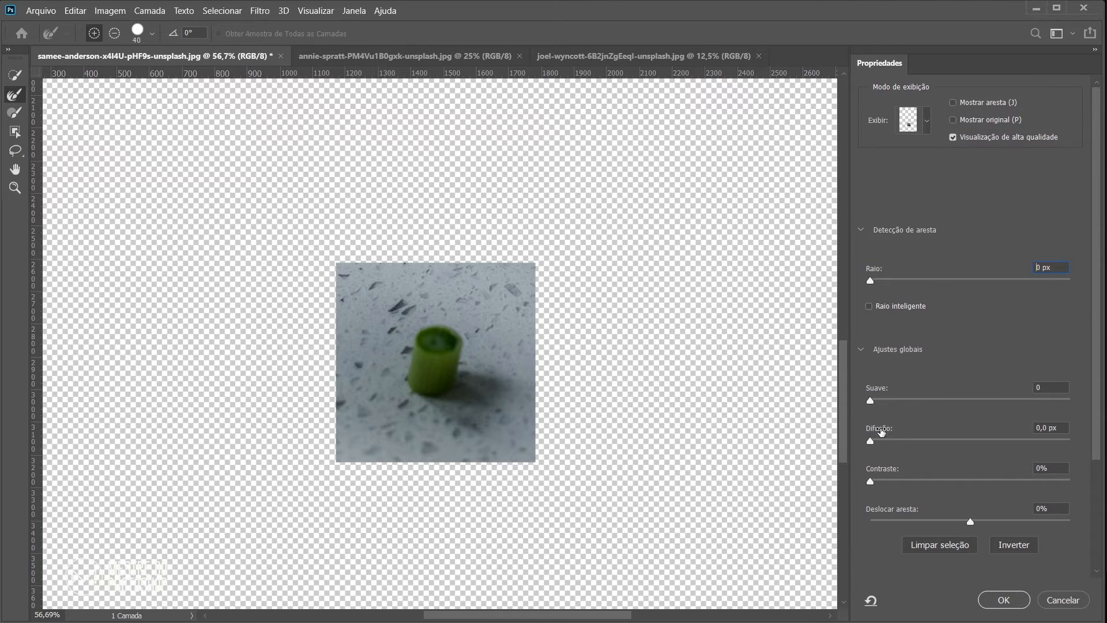
key(ctrl+1)
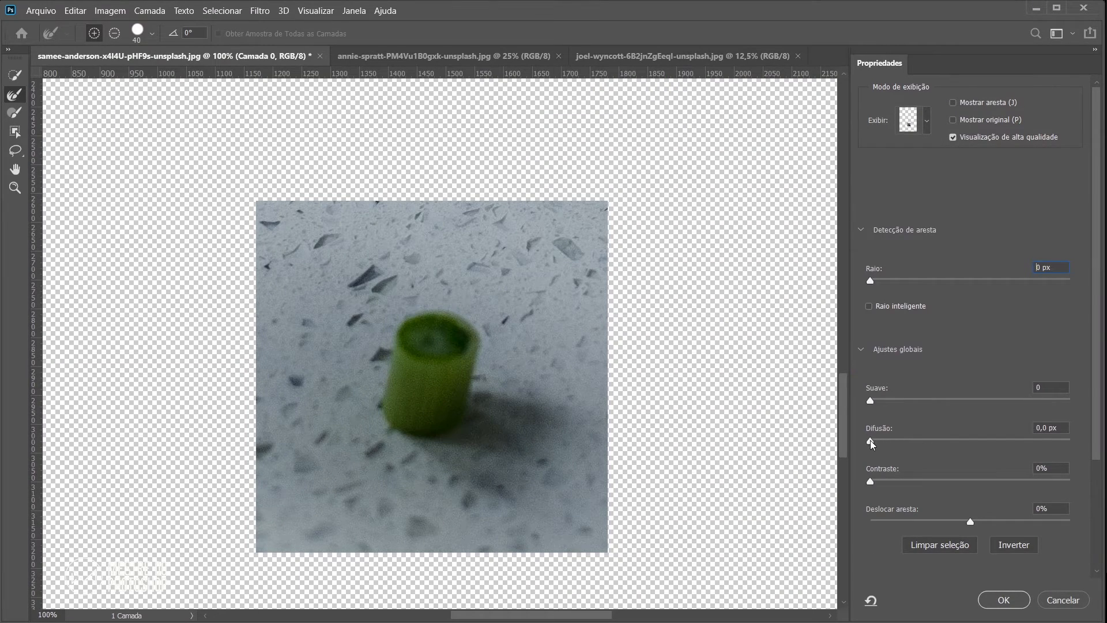
drag(871, 442, 965, 443)
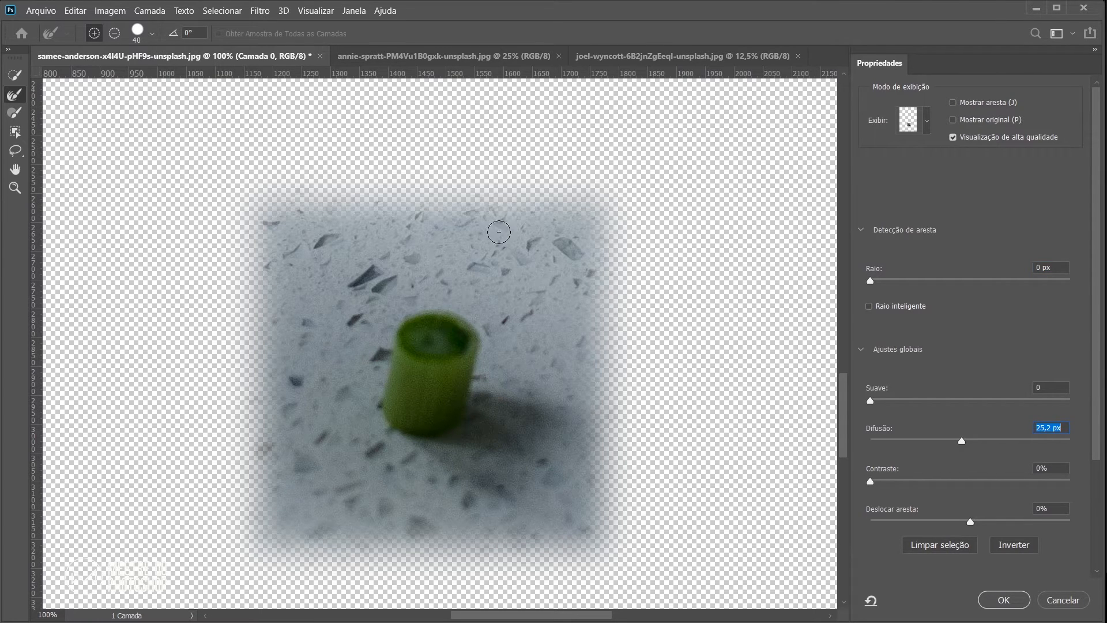
drag(964, 442, 990, 442)
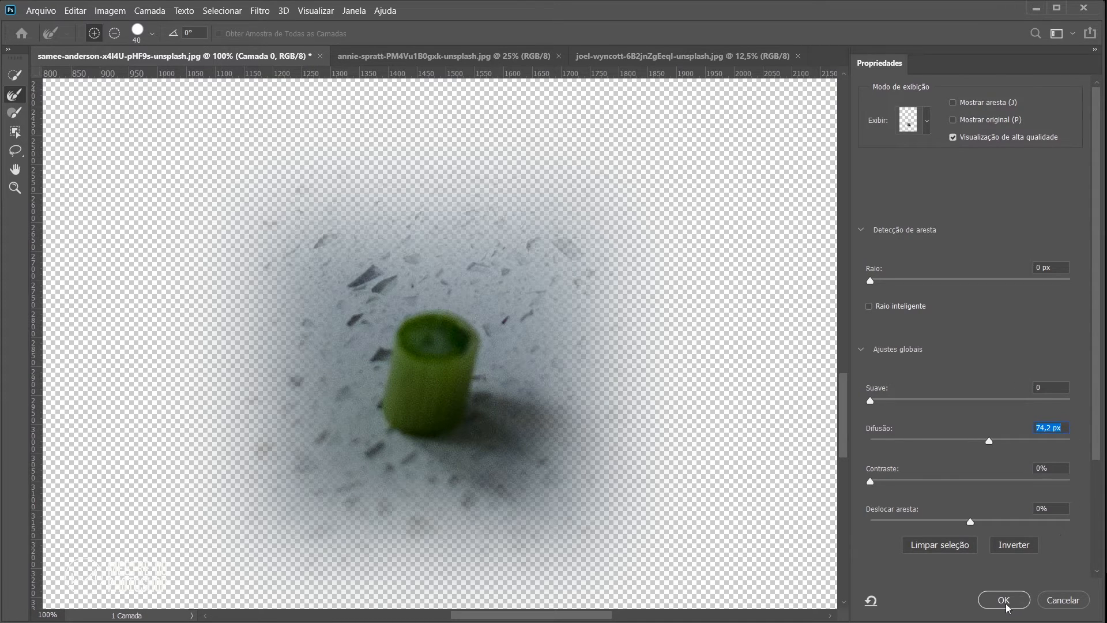
- Keep the refinement output set to Seleção and apply it to the photo
drag(1100, 445, 1101, 557)
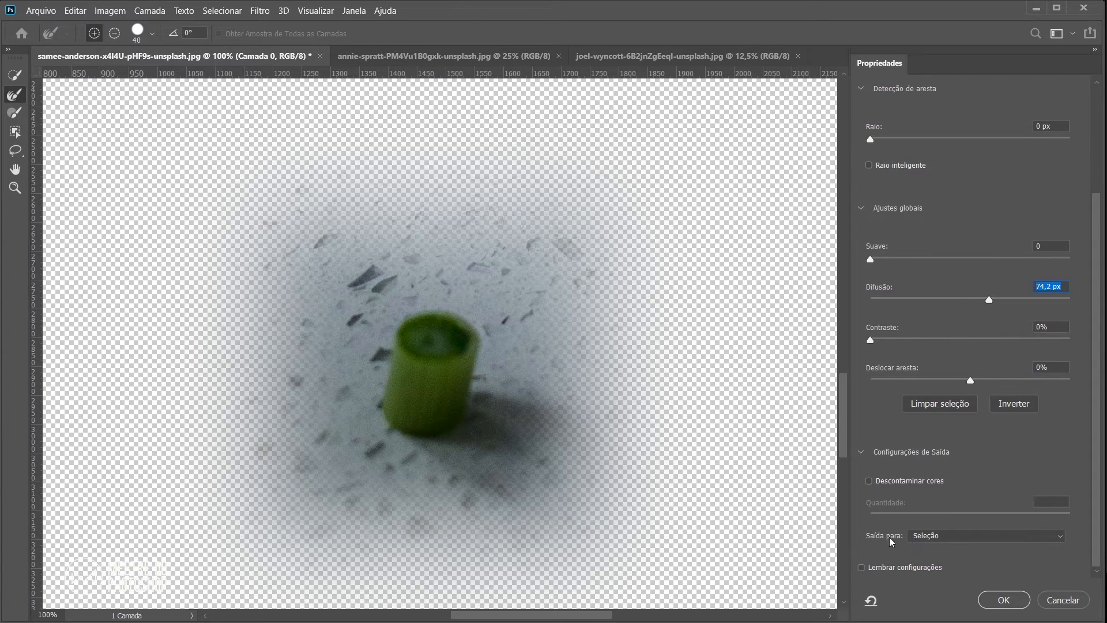
click(917, 535)
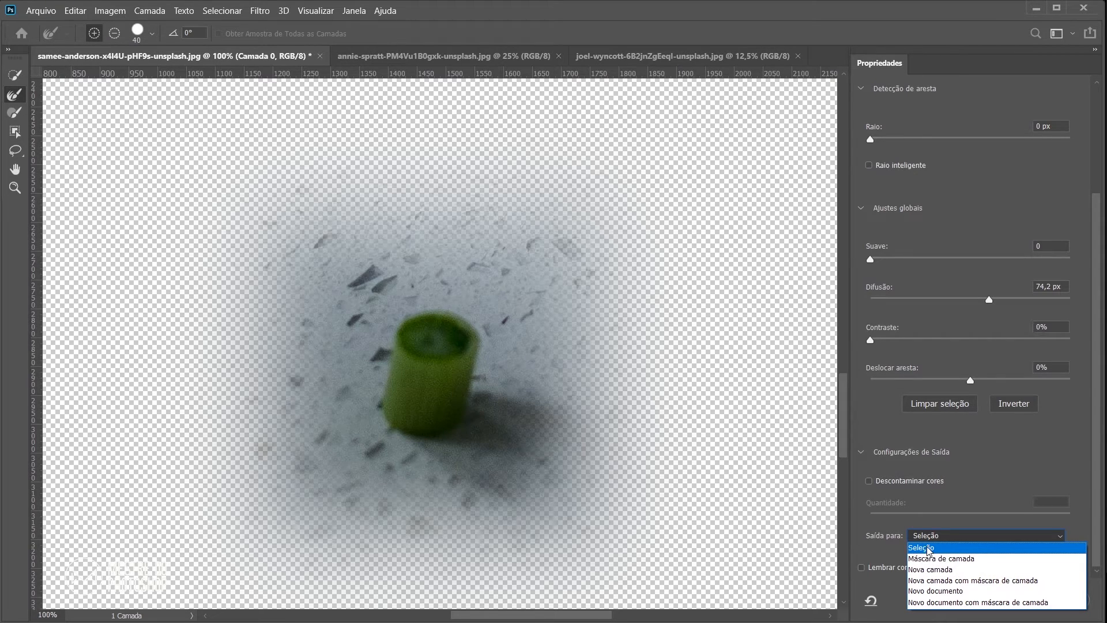
click(929, 550)
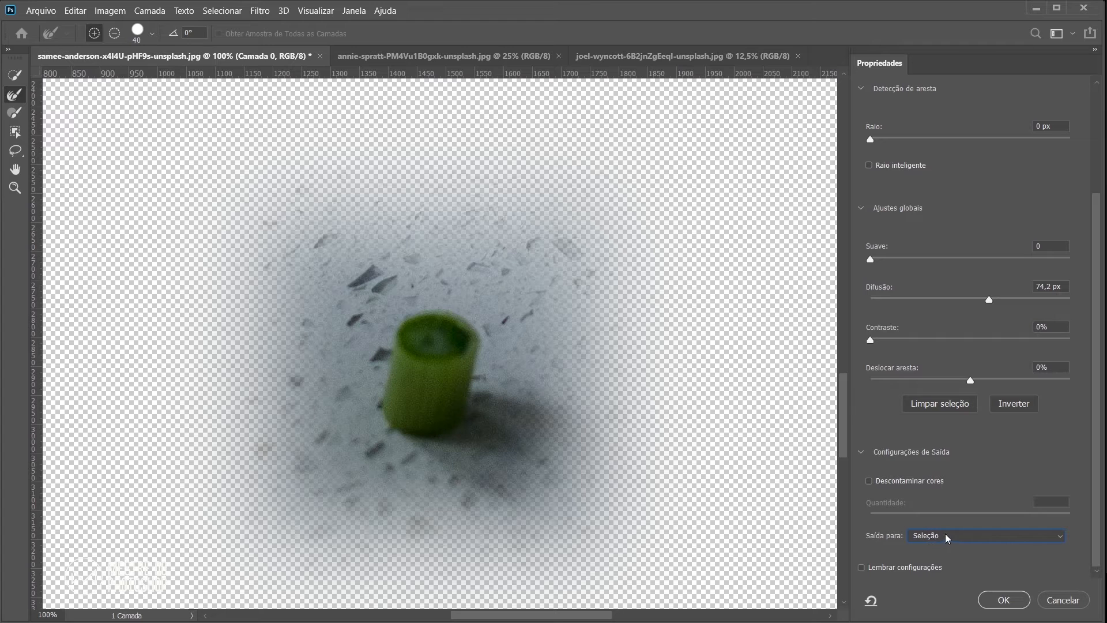
click(1004, 600)
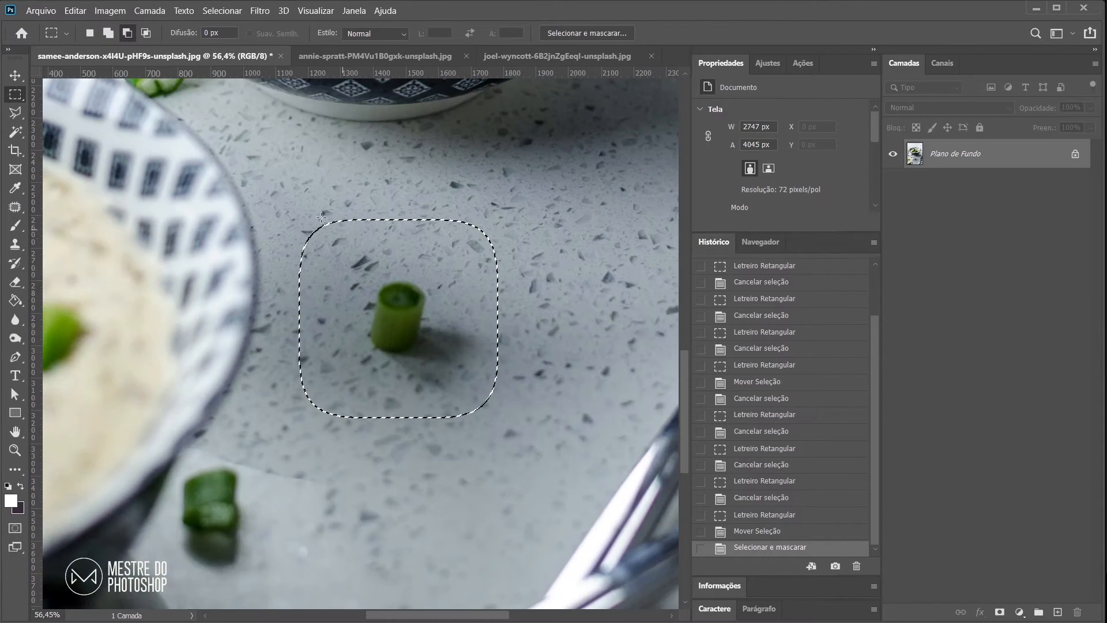
- Try moving the feathered green onion area with the Move tool and undo the move
scroll(340, 227, up, 4)
click(15, 75)
drag(352, 248, 355, 287)
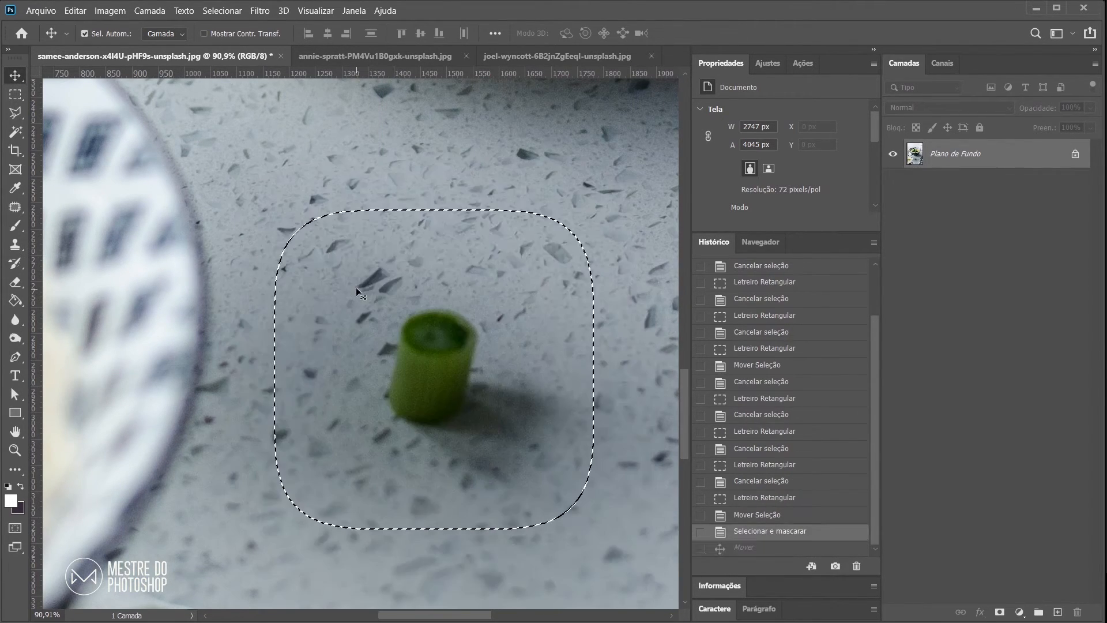
- Copy the area inside the feathered green onion selection and paste it as a new layer
key(m)
scroll(355, 287, down, 4)
drag(214, 297, 261, 293)
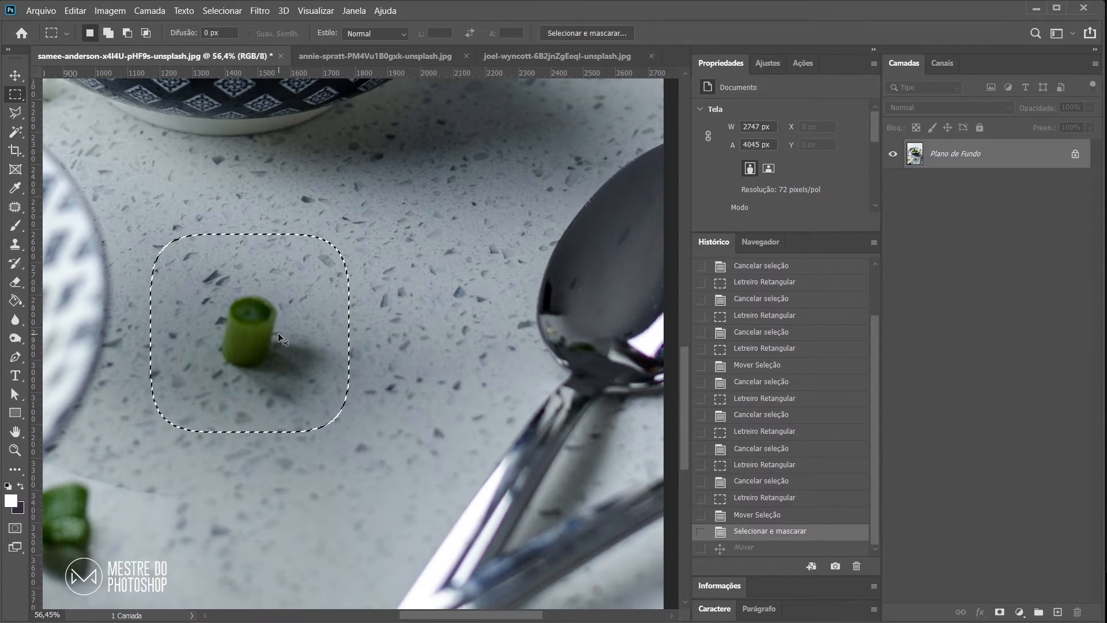
key(ctrl+c)
key(ctrl+v)
- Move the pasted green onion horizontally toward the spoons, about 515 px from the original piece
key(v)
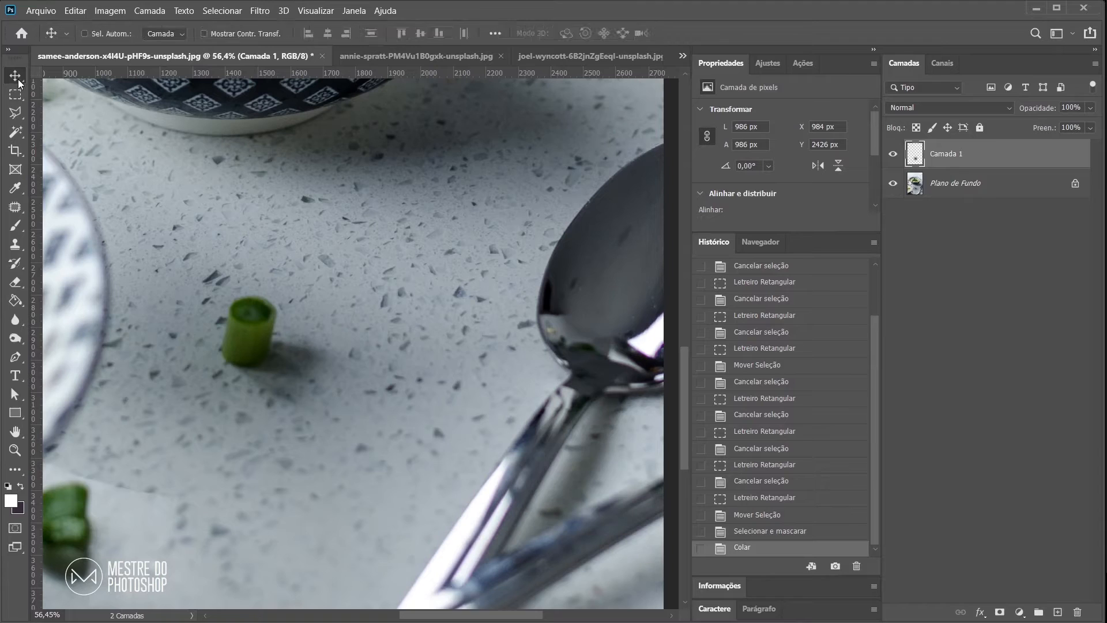
drag(165, 202, 330, 209)
key(ctrl+0)
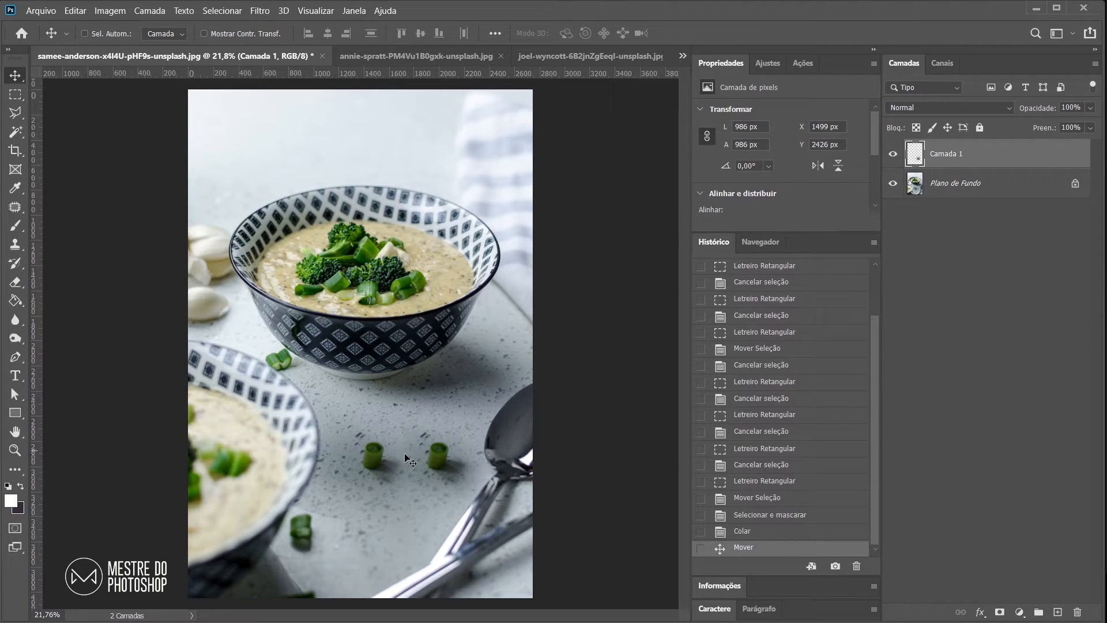
scroll(406, 467, up, 3)
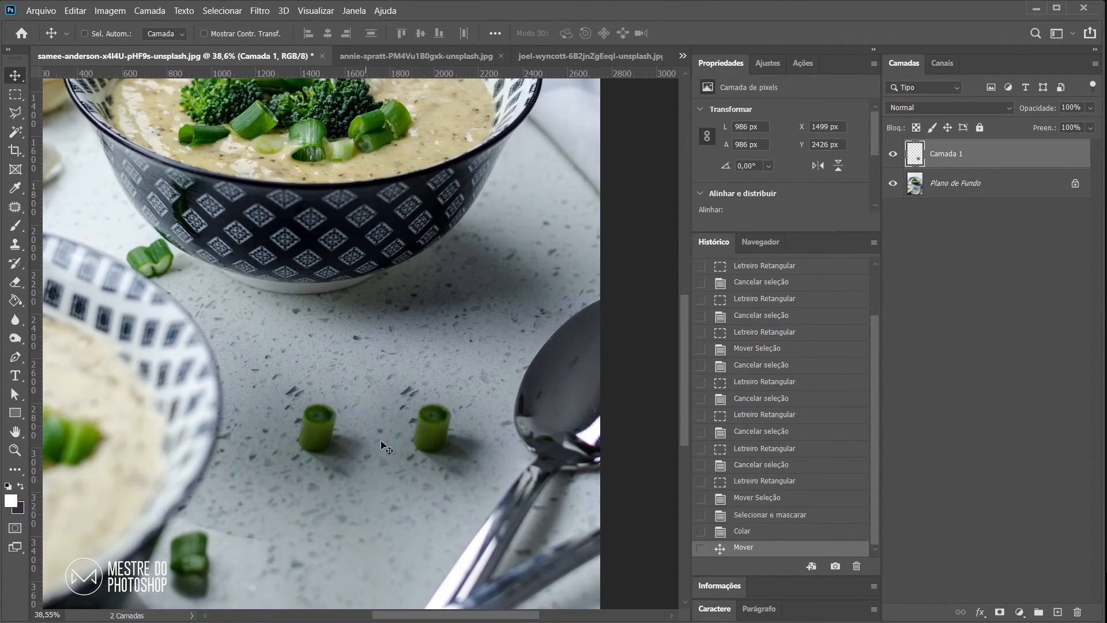
key(m)
scroll(459, 239, down, 3)
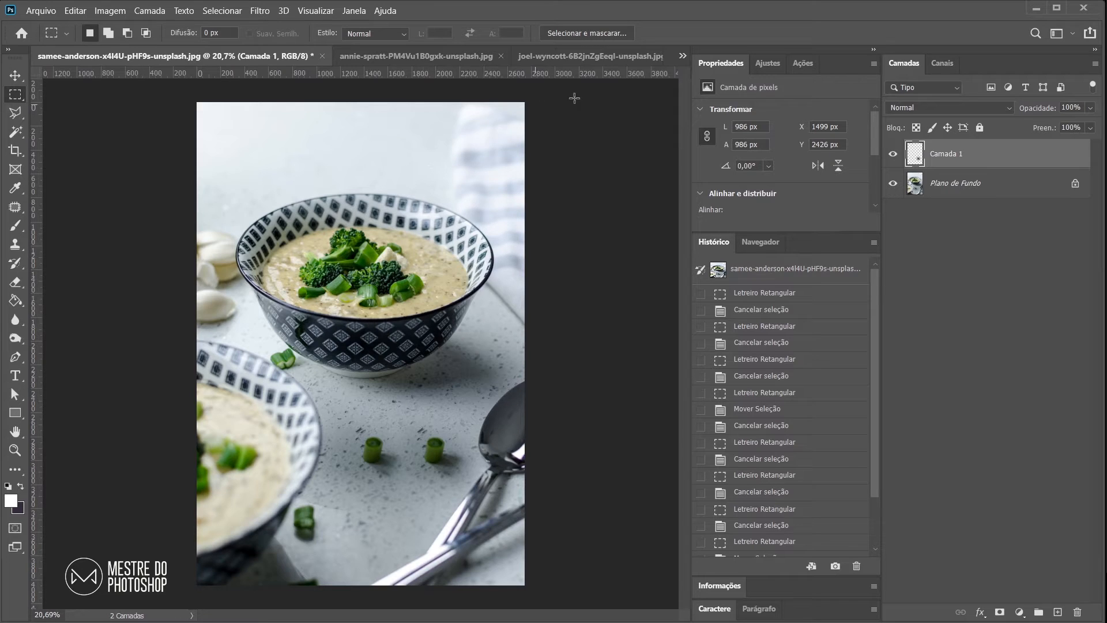
- Switch to the joel-wyncott camera photo and activate the Elliptical Marquee tool (Letreiro Elíptico)
click(596, 60)
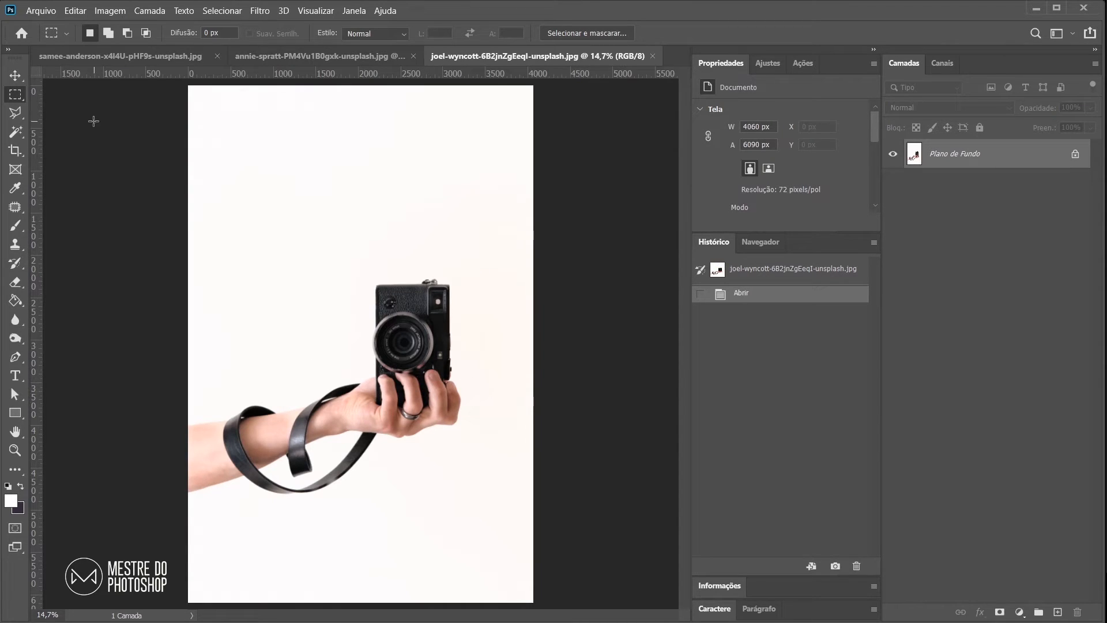
right_click(11, 96)
click(570, 286)
click(15, 76)
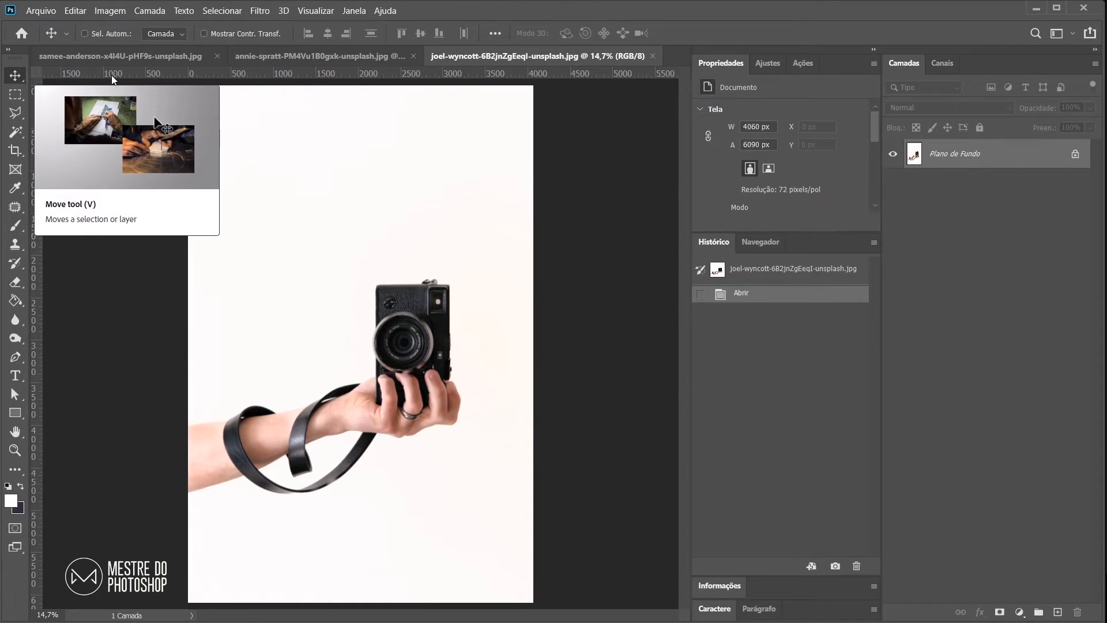
key(m)
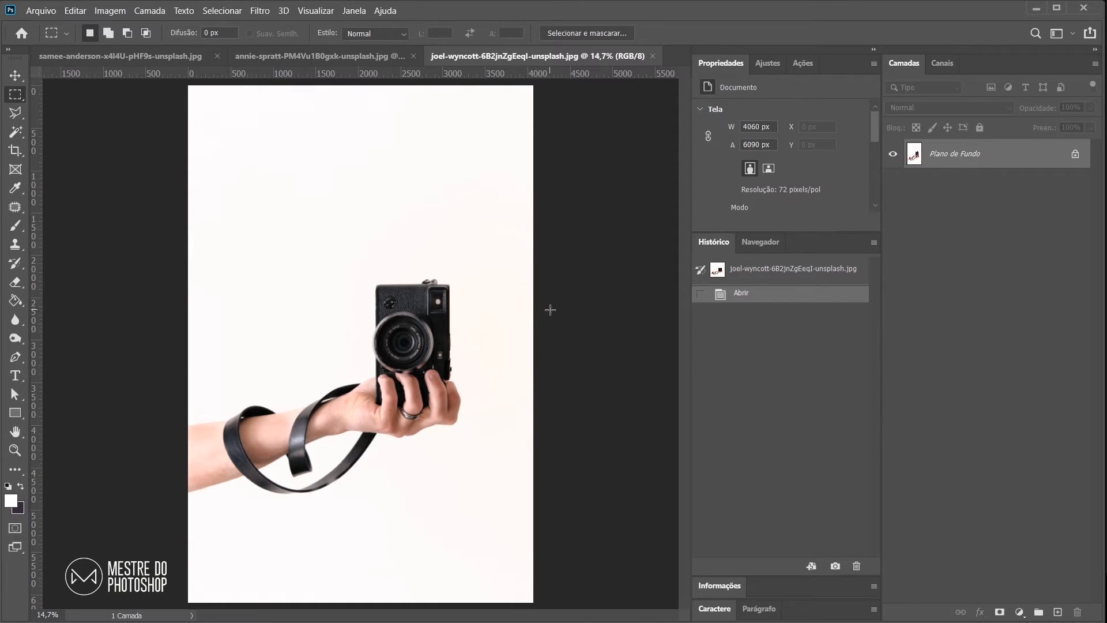
scroll(419, 339, up, 8)
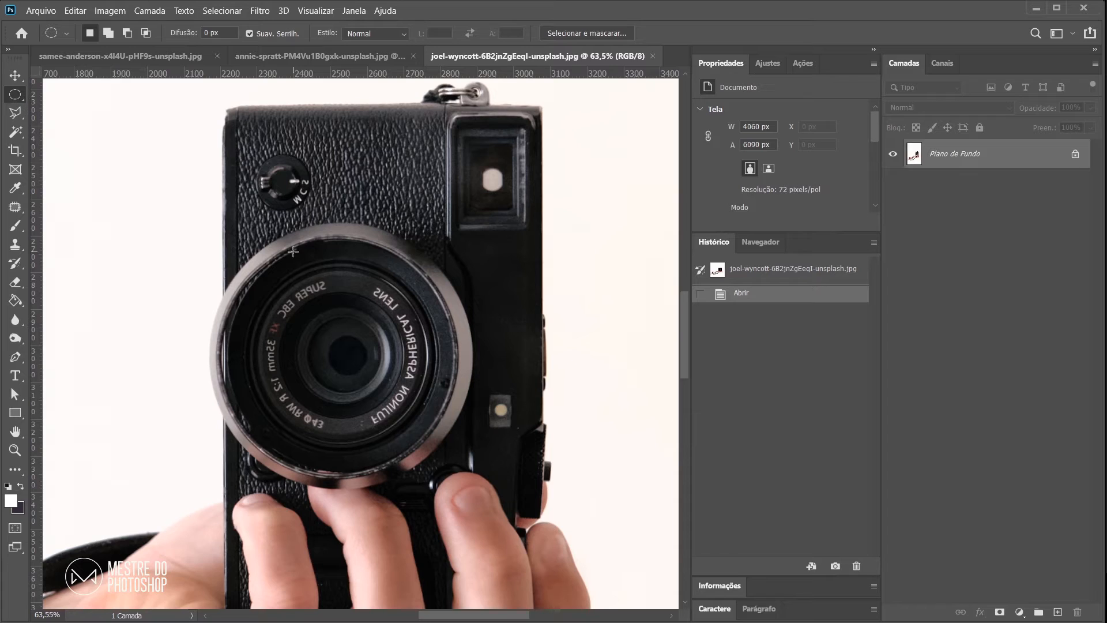
right_click(17, 97)
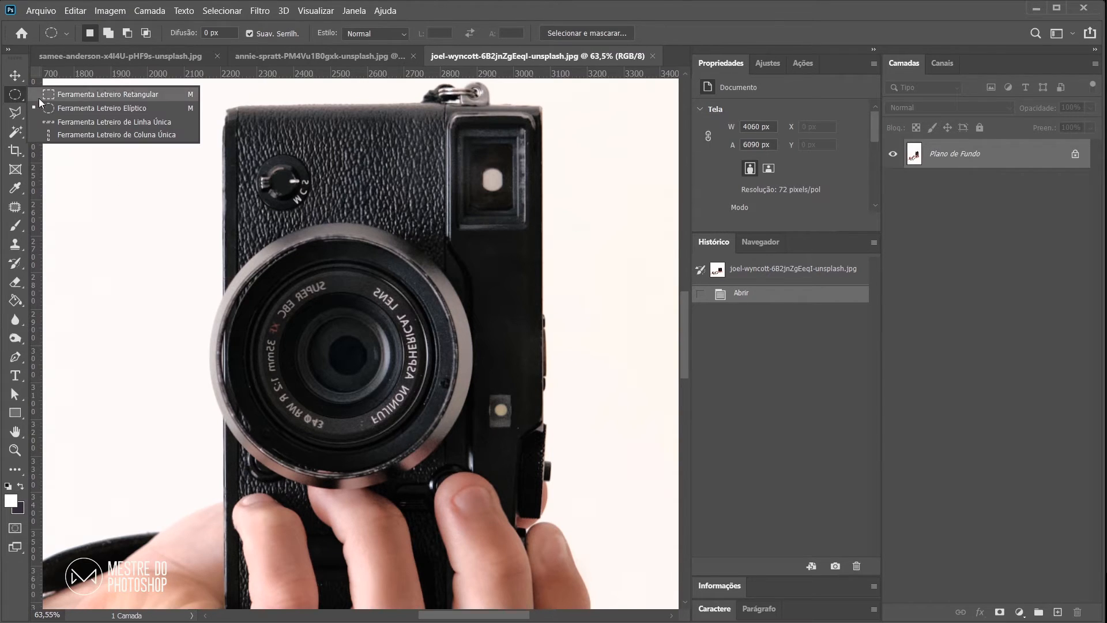
click(85, 109)
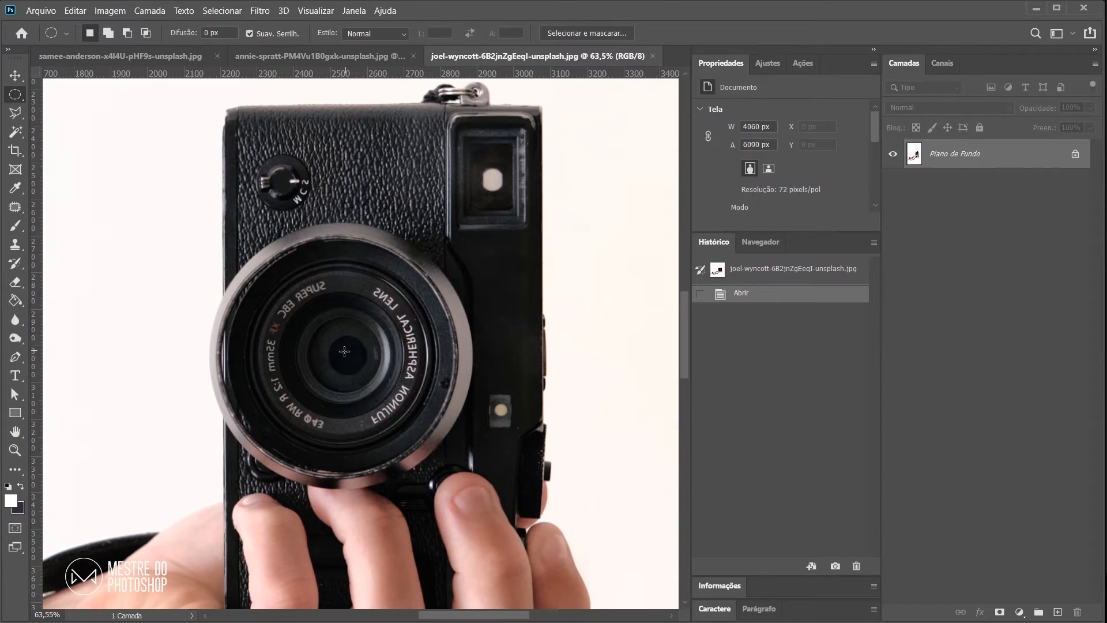
- Draw a circular selection about 611 px wide outward from the lens centre and nudge it to fit inside the lens ring
drag(342, 356, 462, 454)
mouse_move(470, 460)
mouse_down()
mouse_move(483, 470)
mouse_move(467, 462)
mouse_up()
drag(375, 356, 374, 359)
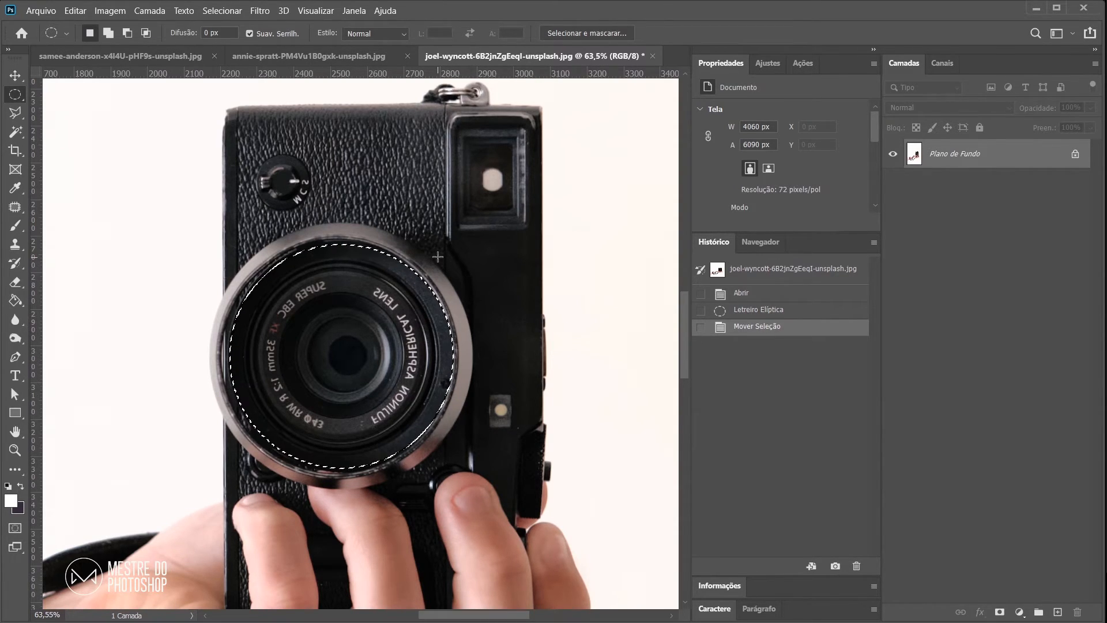
- Copy the selected camera lens and paste it into the annie-spratt coffee cup photo
click(350, 56)
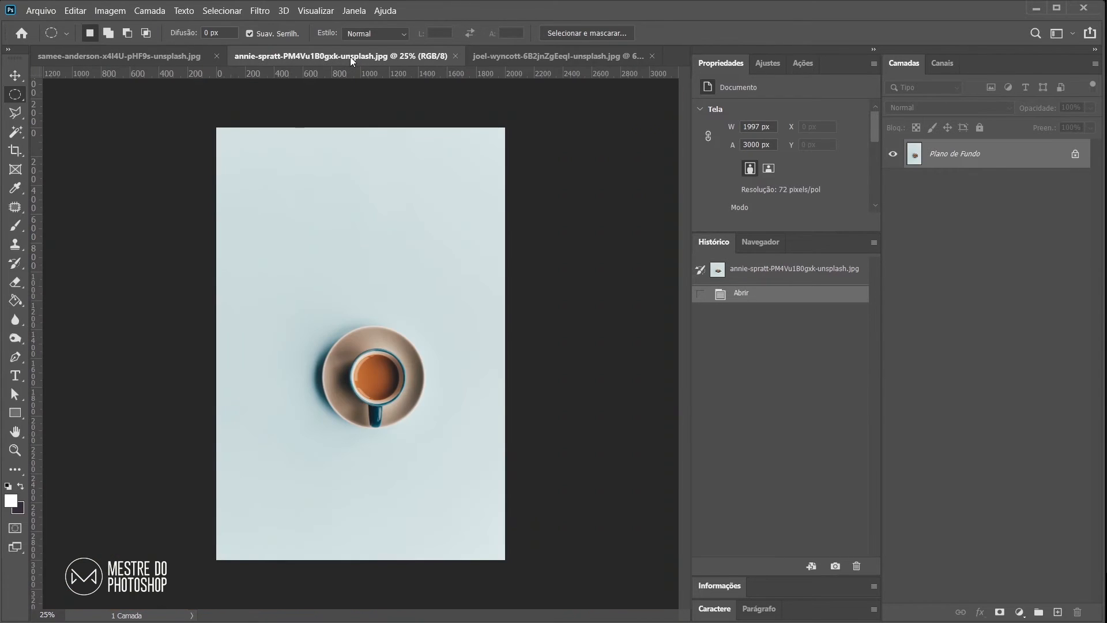
scroll(407, 393, up, 2)
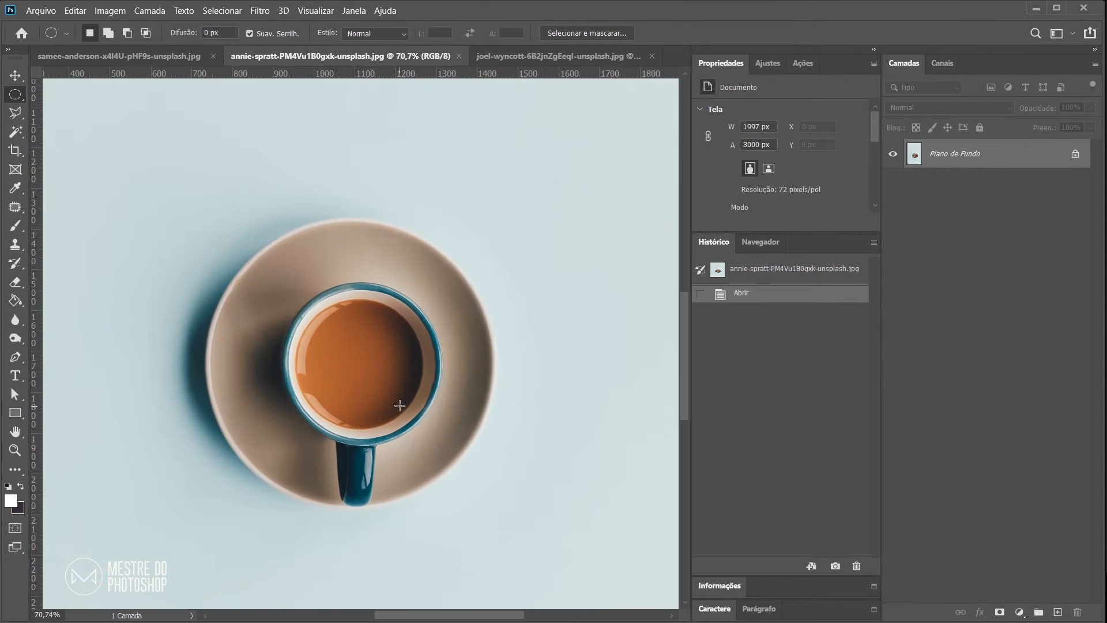
key(ctrl+v)
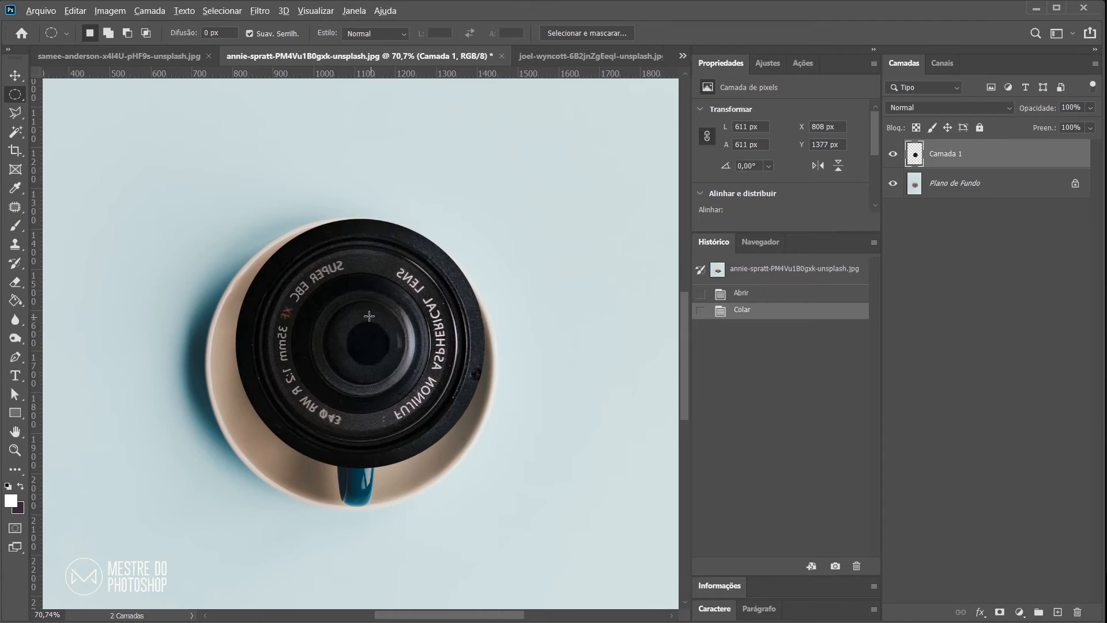
- Scale the pasted lens to about 53% with Free Transform and place it inside the cup over the coffee
right_click(381, 321)
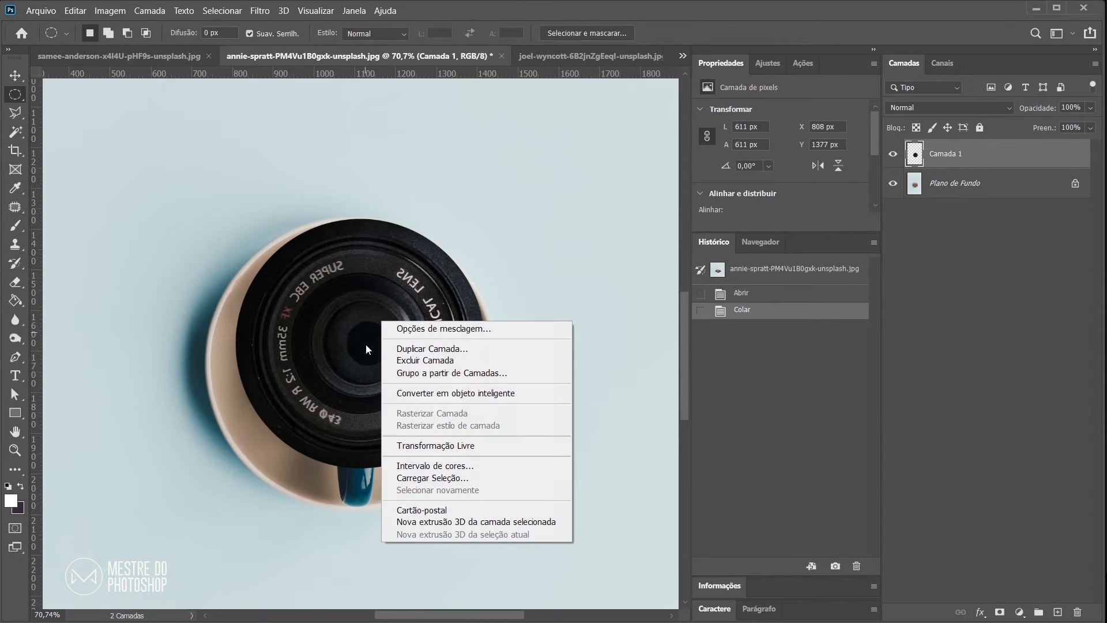
click(479, 447)
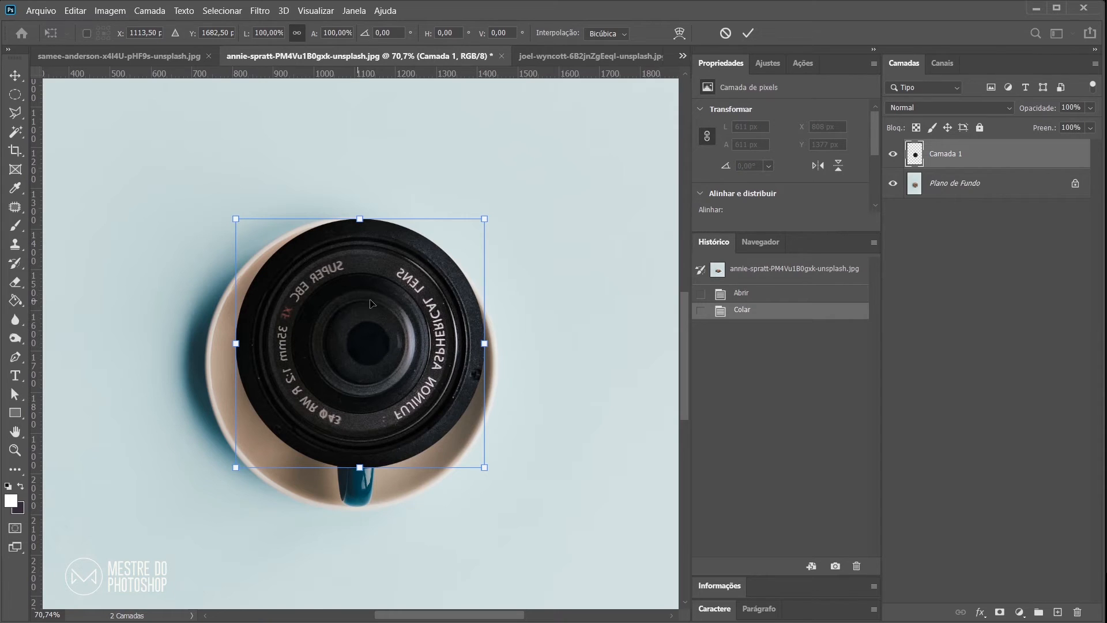
drag(359, 304, 370, 319)
drag(497, 233, 407, 322)
drag(367, 375, 398, 351)
drag(277, 459, 308, 428)
drag(413, 375, 400, 374)
key(Left)
scroll(415, 377, up, 10)
scroll(415, 377, down, 2)
drag(441, 341, 444, 342)
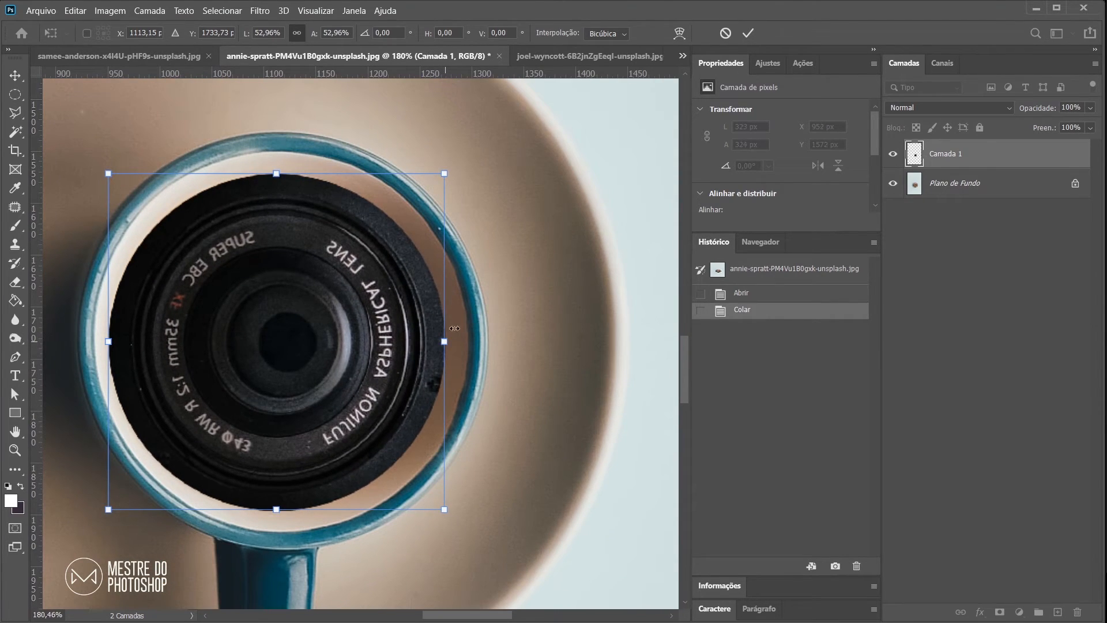
click(748, 32)
key(ctrl+0)
key(m)
scroll(401, 256, down, 6)
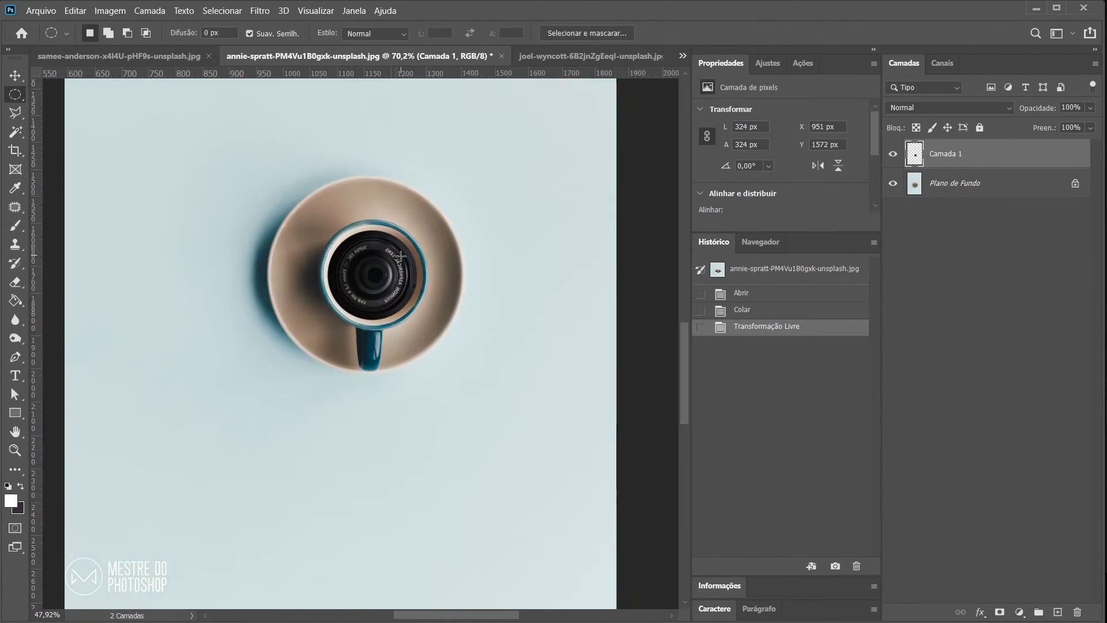
scroll(374, 305, up, 8)
drag(511, 468, 506, 262)
scroll(459, 318, up, 5)
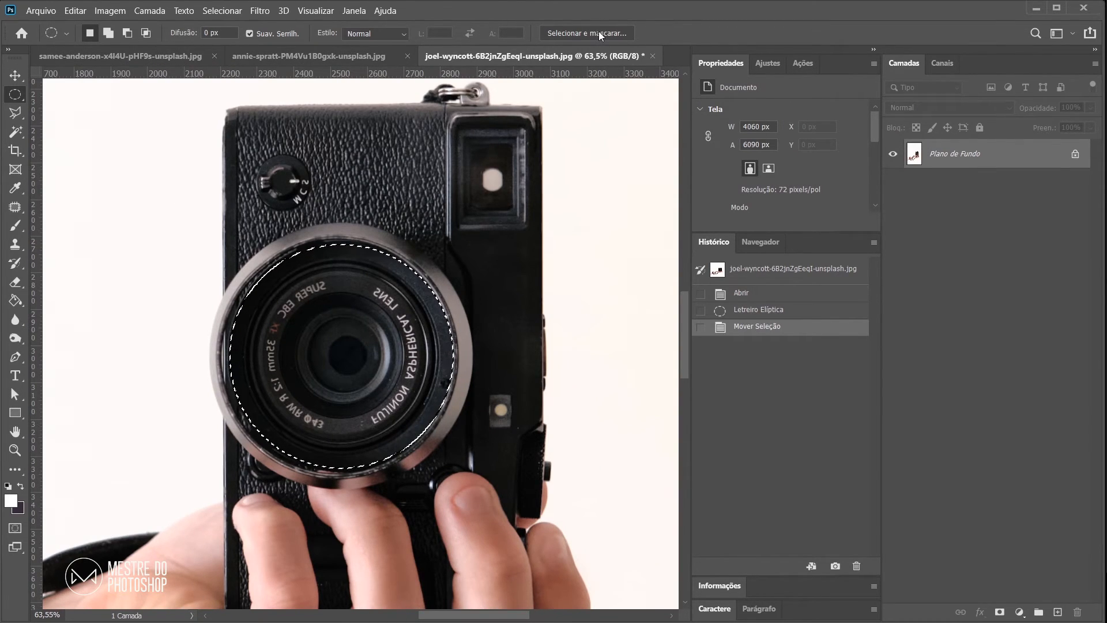
click(311, 56)
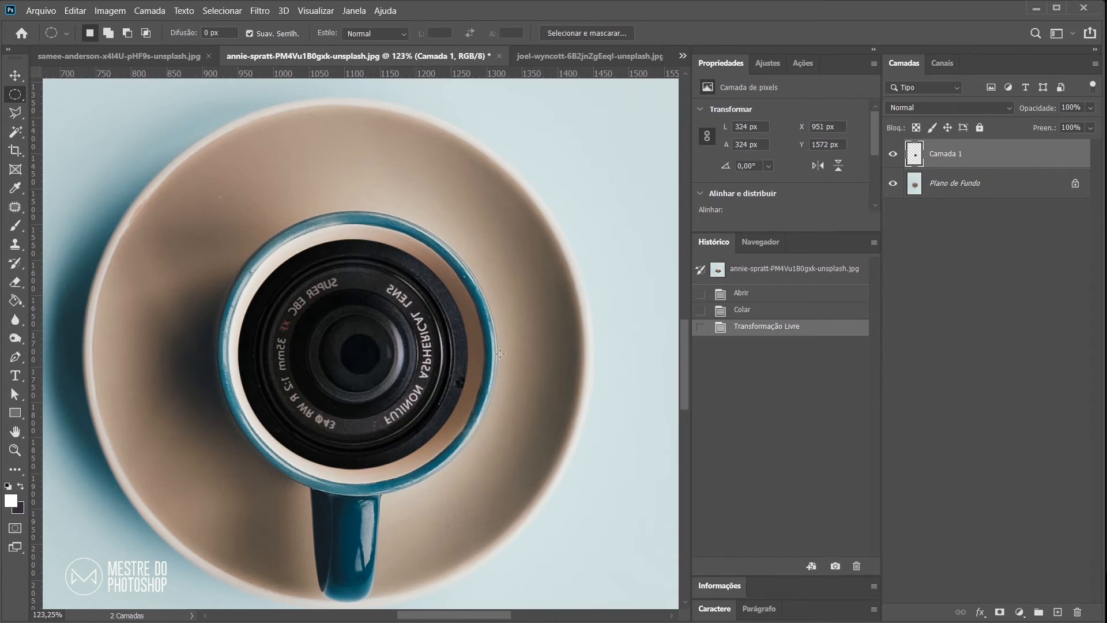
- Soften the outer edge of the pasted lens with the Blur tool so it blends into the cup
click(16, 320)
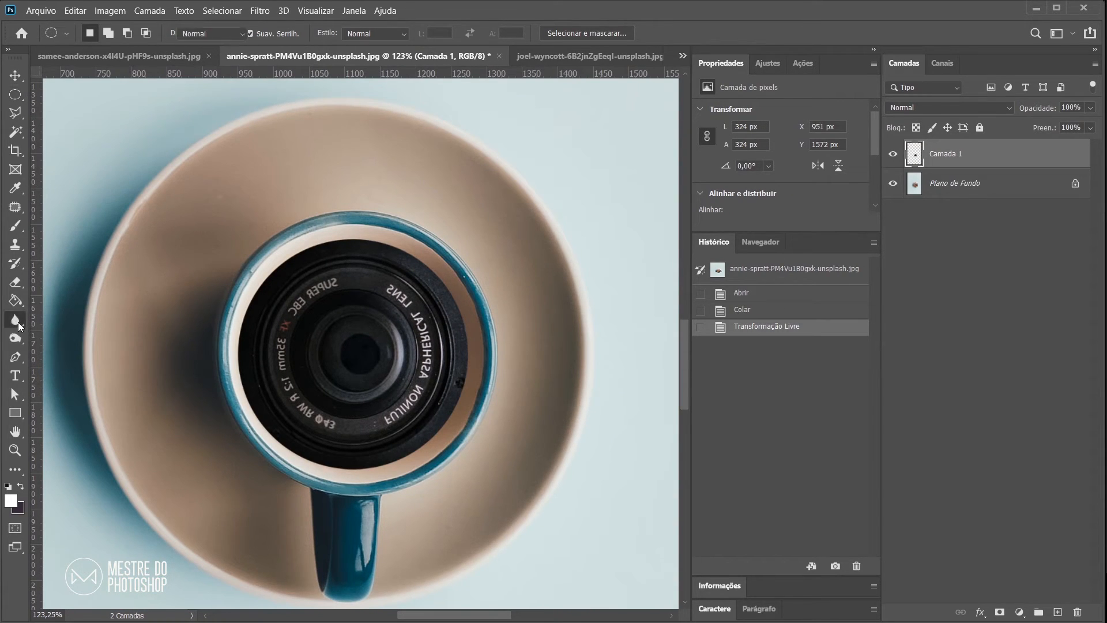
mouse_move(488, 382)
mouse_down()
mouse_move(453, 292)
mouse_move(357, 241)
mouse_move(271, 262)
mouse_move(236, 302)
mouse_move(248, 404)
mouse_move(323, 455)
mouse_move(415, 444)
mouse_move(545, 381)
mouse_up()
scroll(545, 381, up, 4)
scroll(395, 346, down, 6)
key(m)
scroll(450, 303, down, 3)
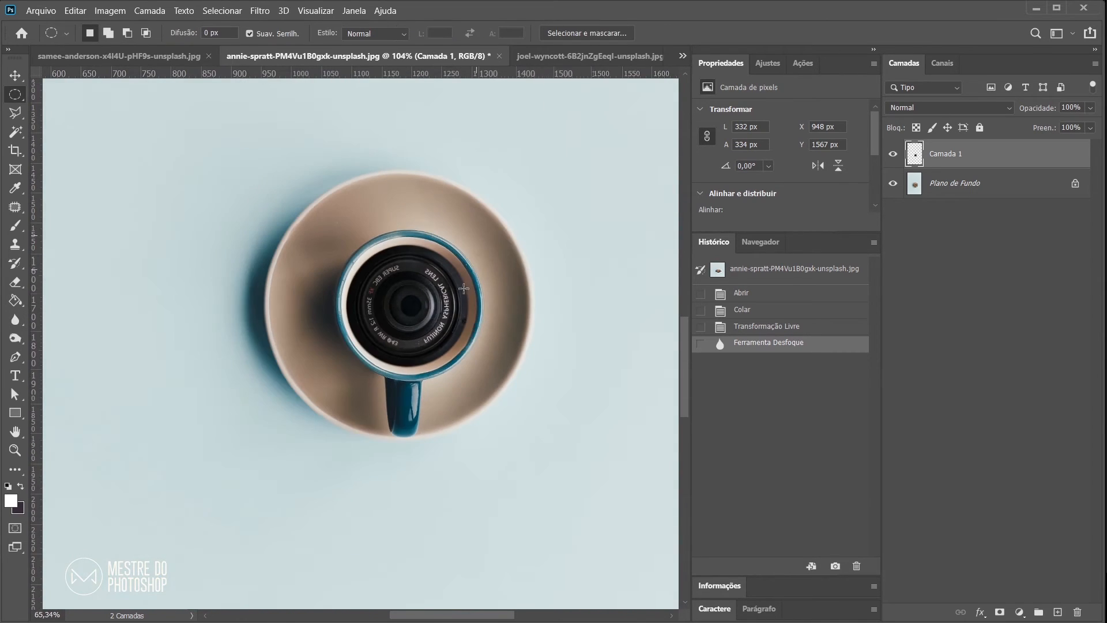
scroll(450, 303, up, 4)
scroll(450, 303, down, 3)
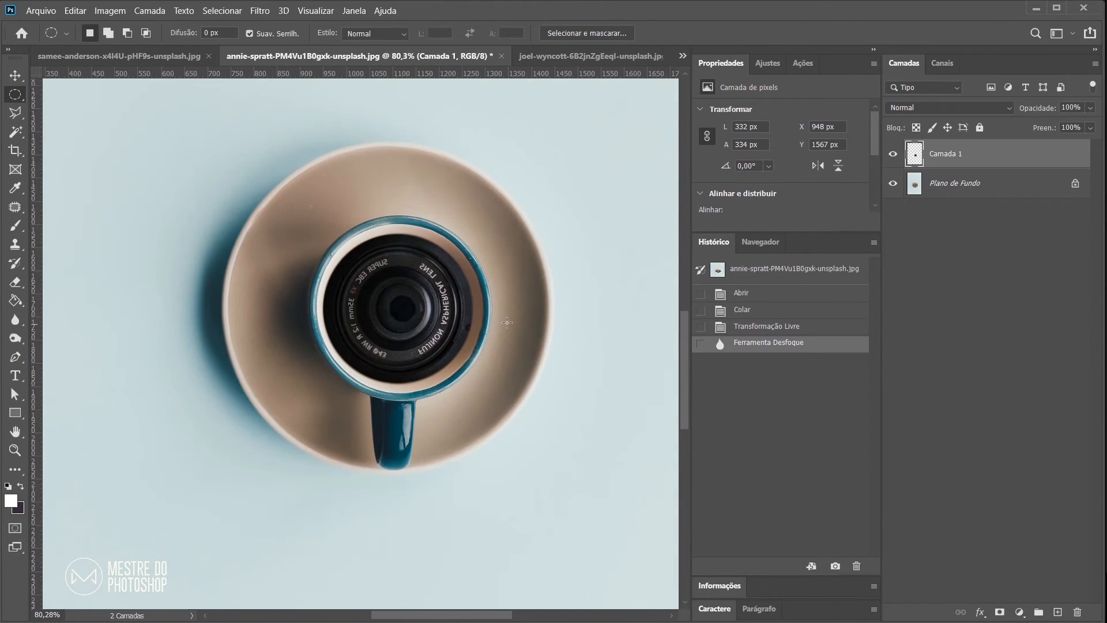
scroll(449, 331, up, 3)
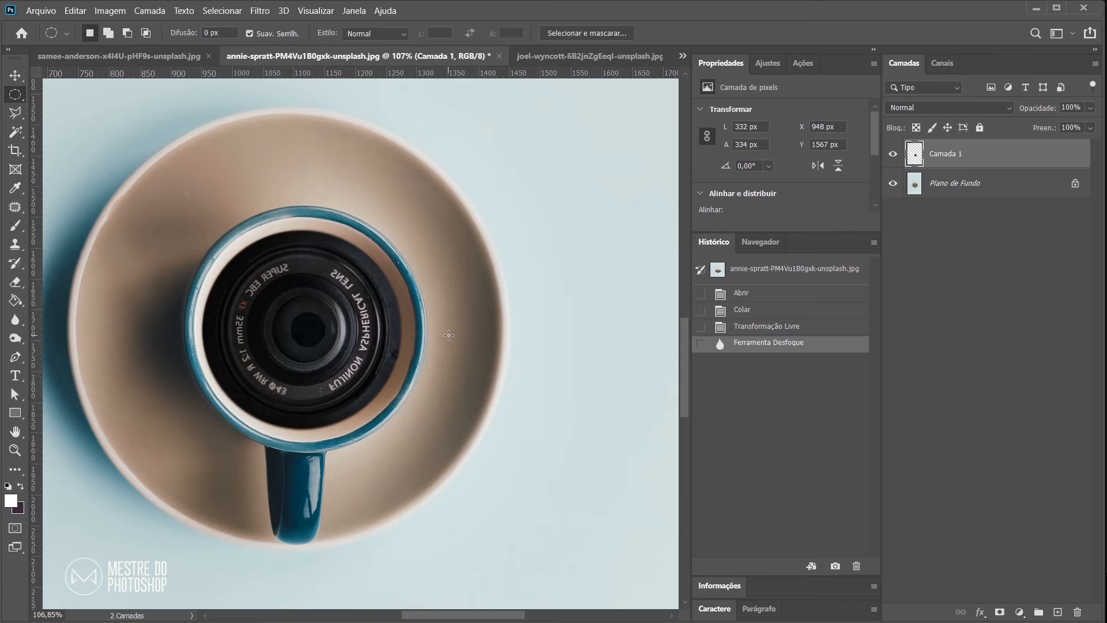
scroll(449, 335, down, 1)
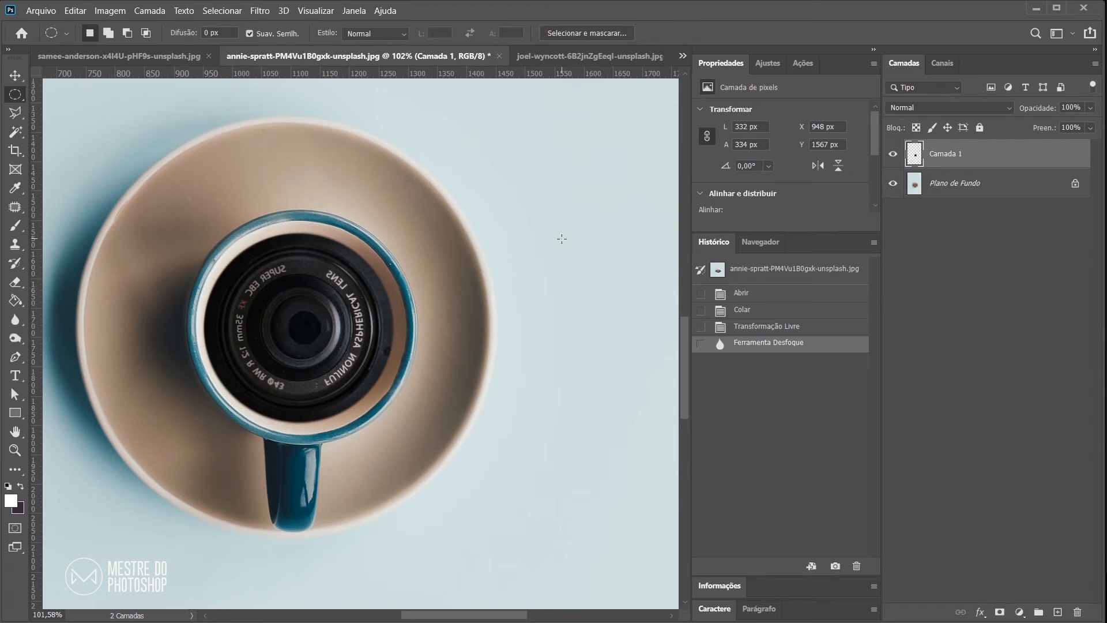
- Merge the lens layer Camada 1 with the Plano de Fundo layer
shift+click(999, 189)
right_click(999, 189)
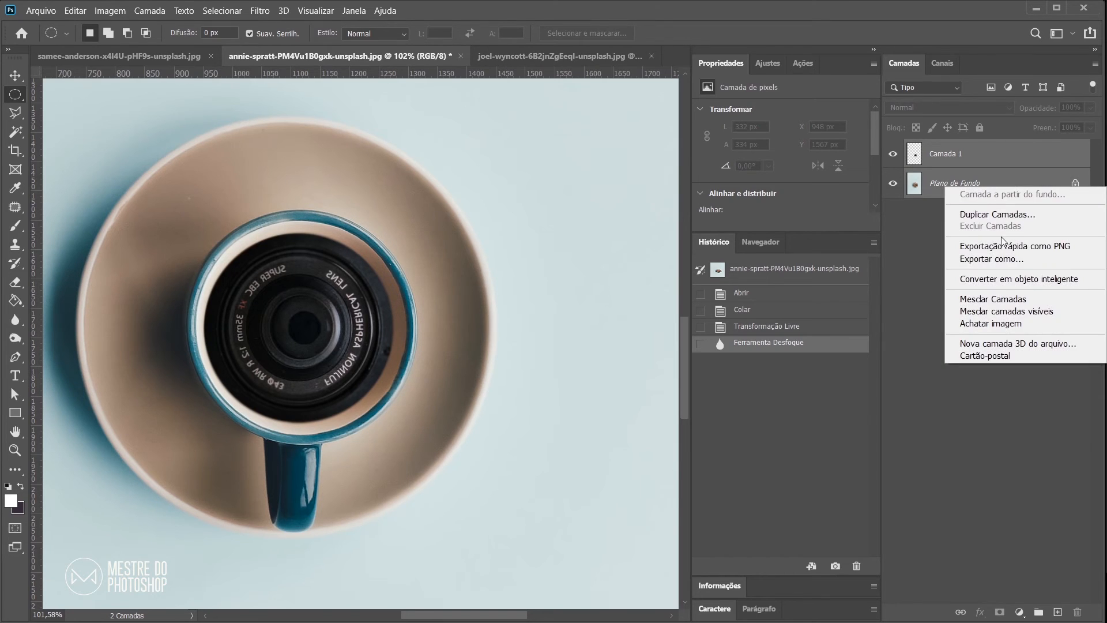
click(1015, 287)
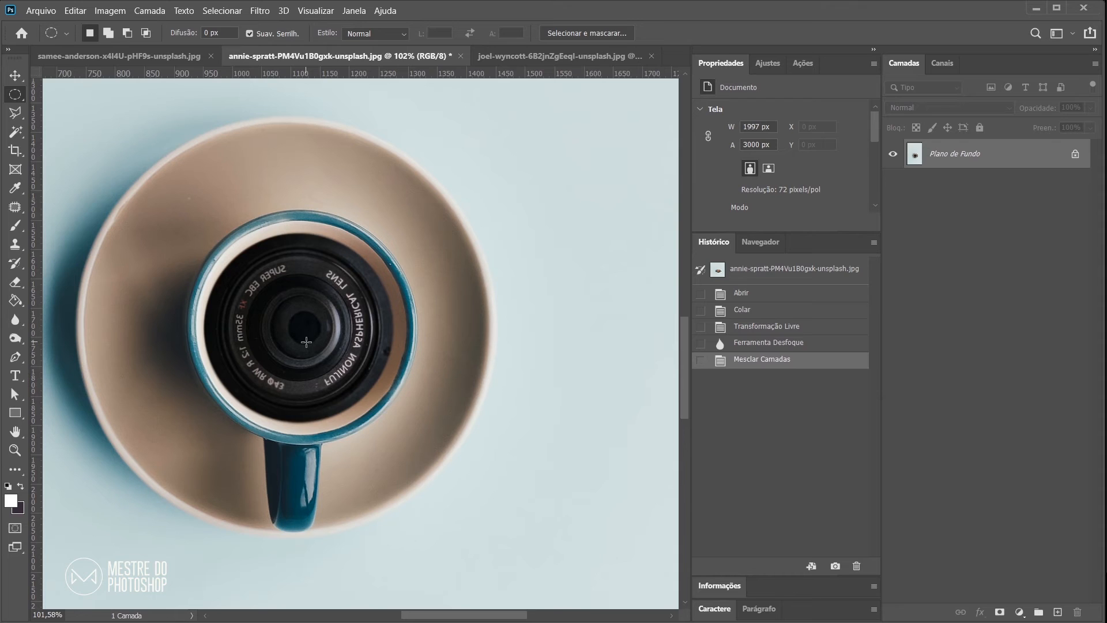
scroll(327, 196, down, 2)
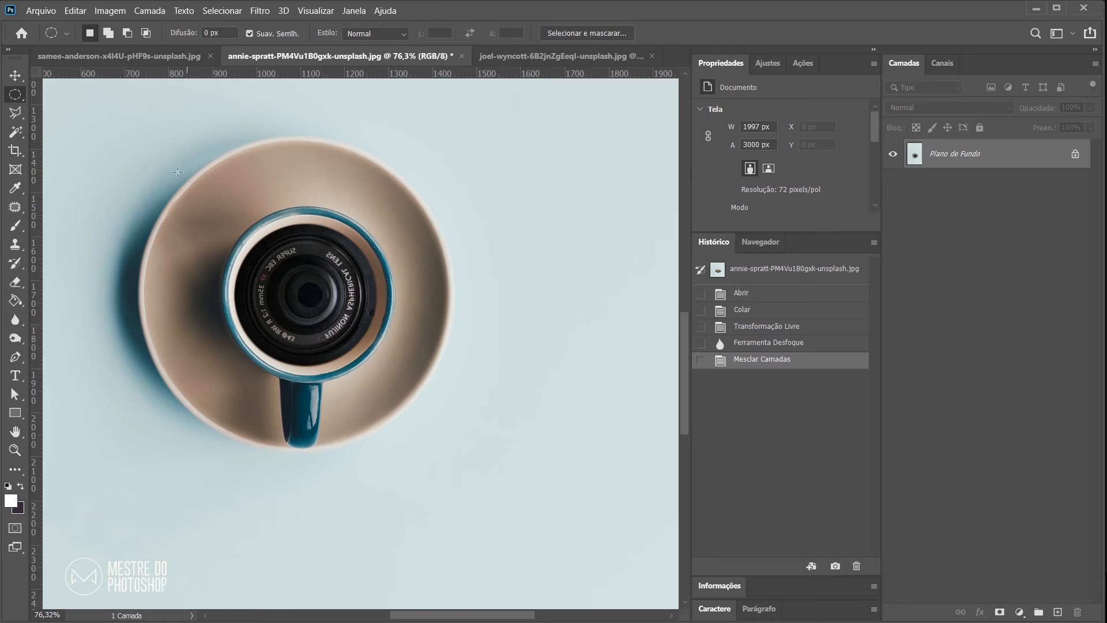
- Try an elliptical selection over the saucer and a rectangular one around the whole saucer, clearing each selection
drag(94, 114, 300, 242)
key(ctrl+d)
key(shift+m)
drag(100, 100, 486, 499)
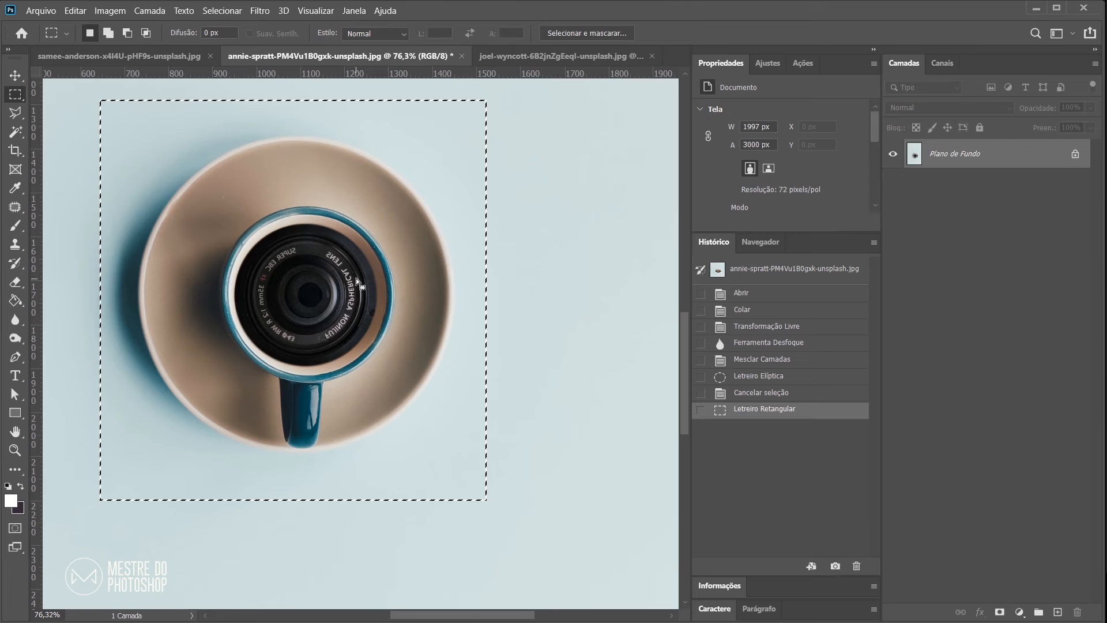
click(450, 173)
- Try a layer mask from a rectangular selection over the cup, undo the mask and clear the selection
drag(161, 176, 474, 421)
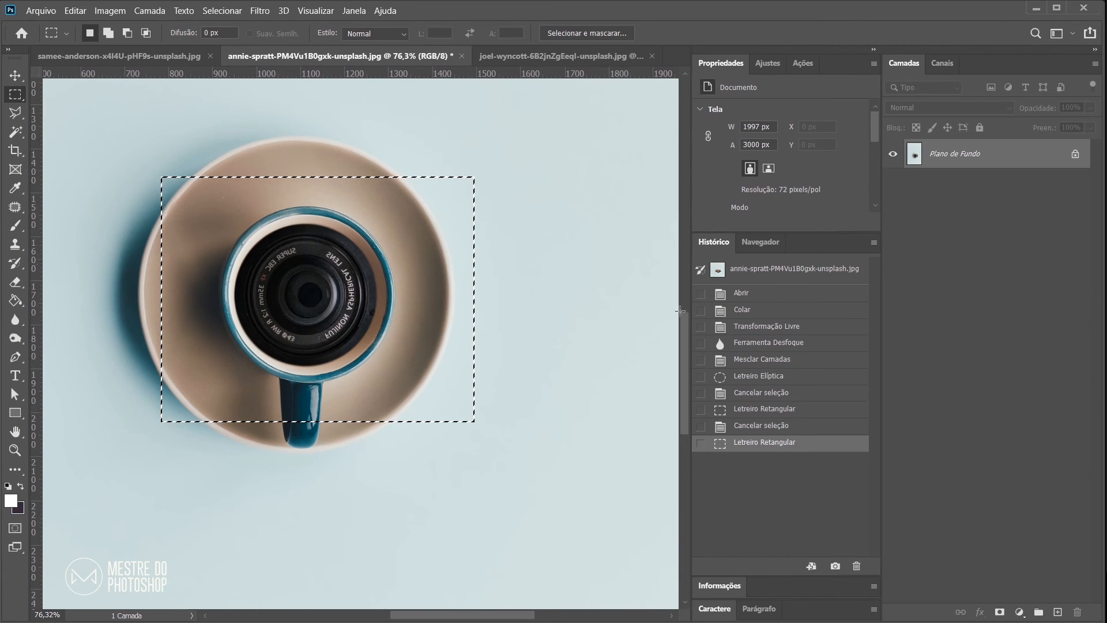
click(999, 612)
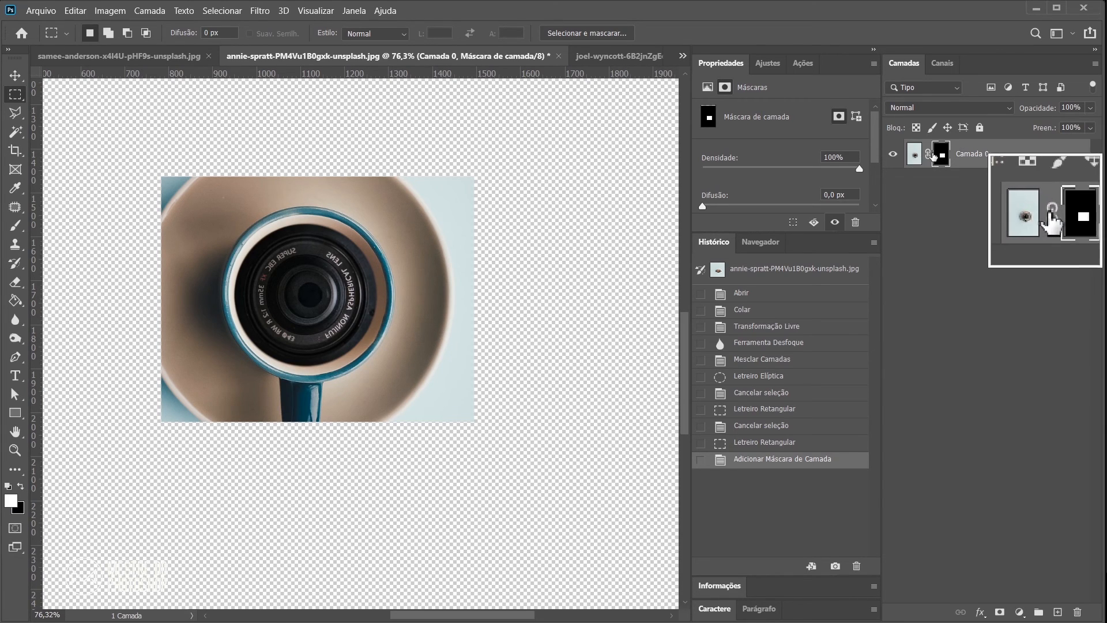
key(ctrl+z)
click(553, 198)
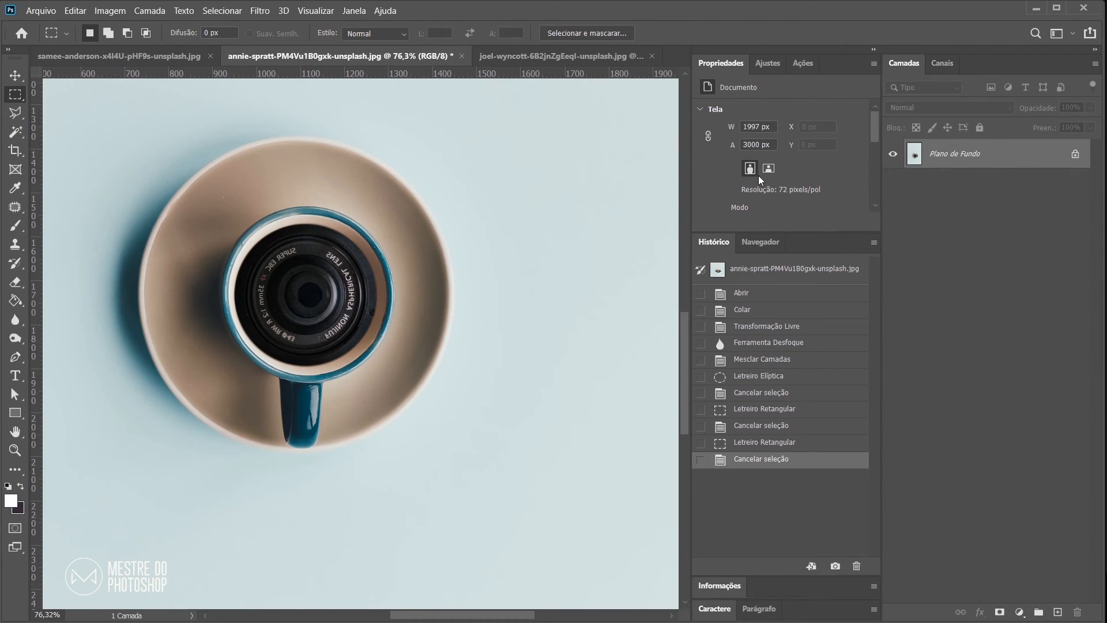